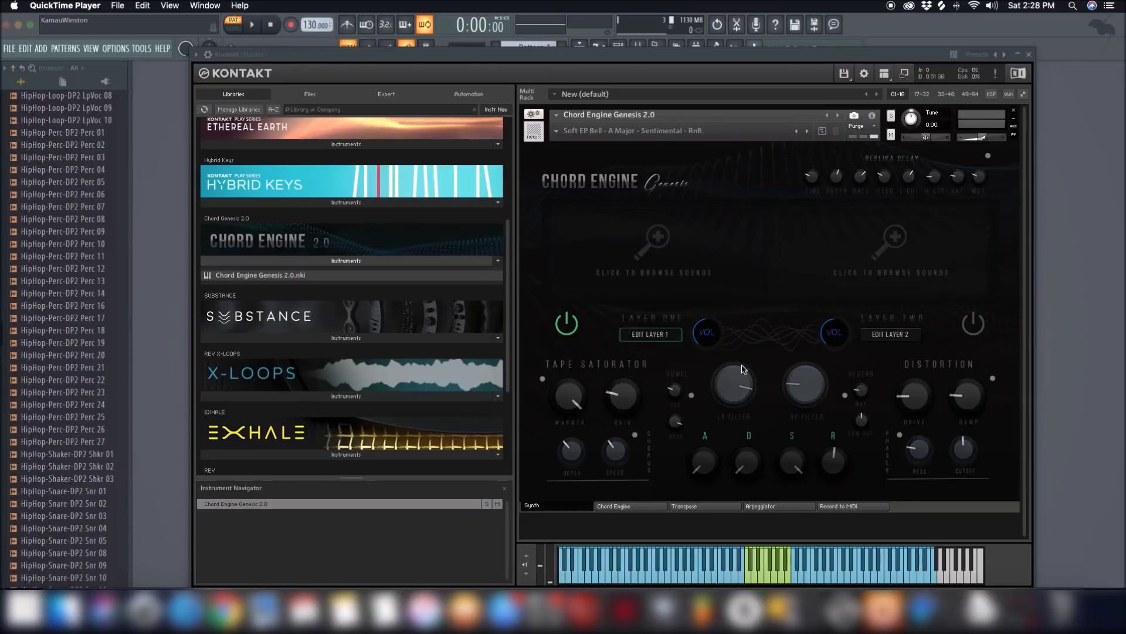
Open layer one's sound browser and look through the Flutes, Pads, Strings, Synth and Bells categories
left_click(655, 242)
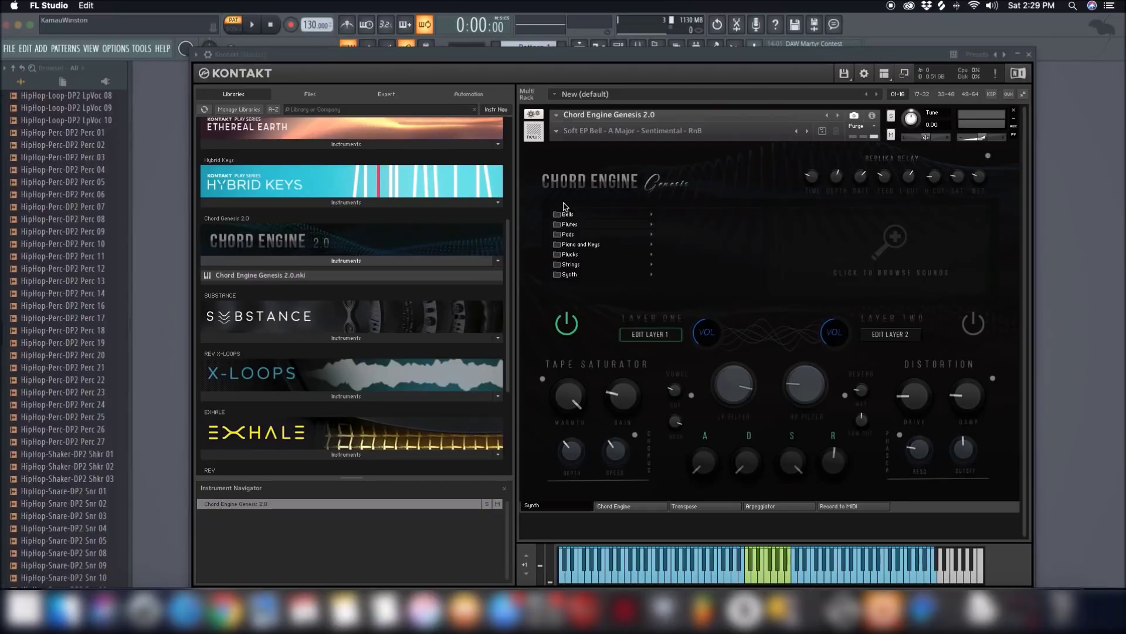
left_click(574, 223)
left_click(575, 234)
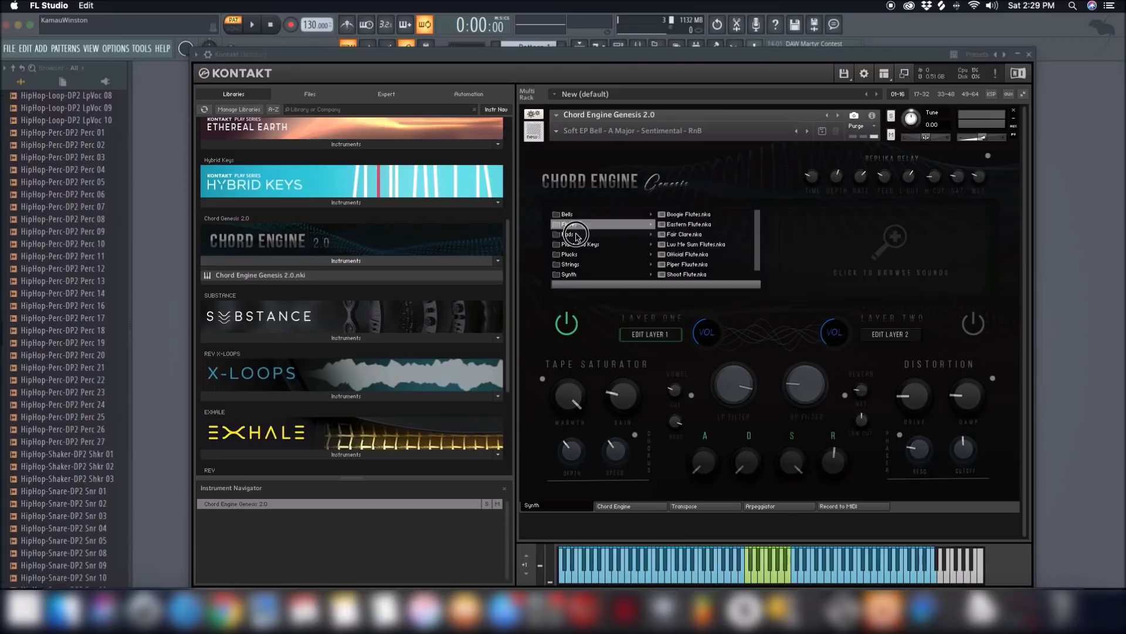
left_click(572, 266)
left_click(571, 273)
left_click(579, 220)
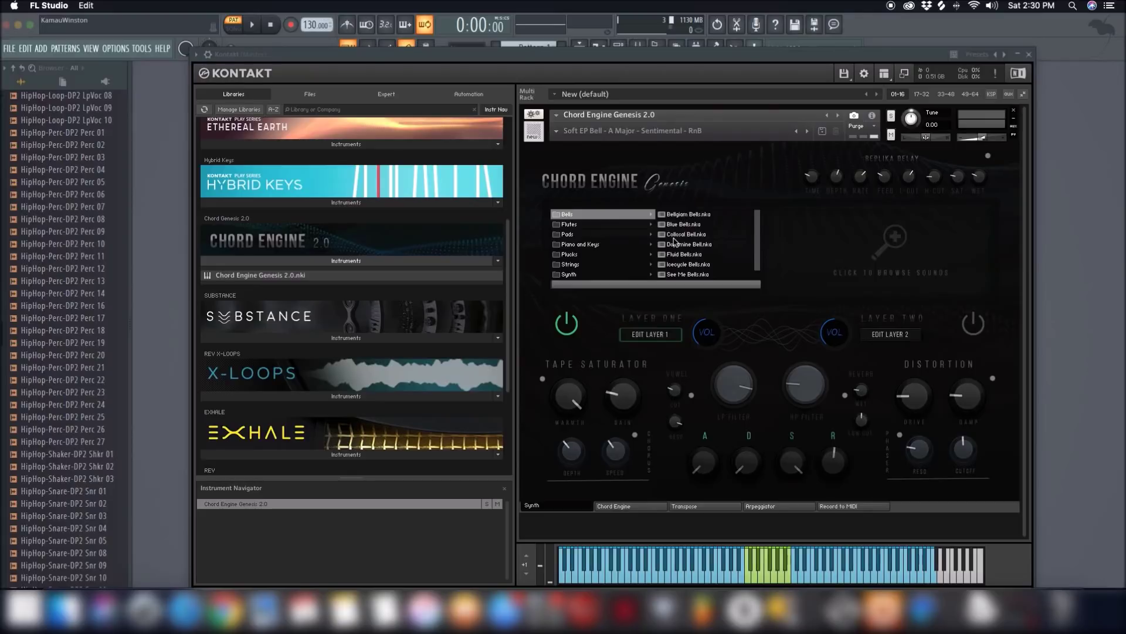
scroll(756, 253, "down", 1)
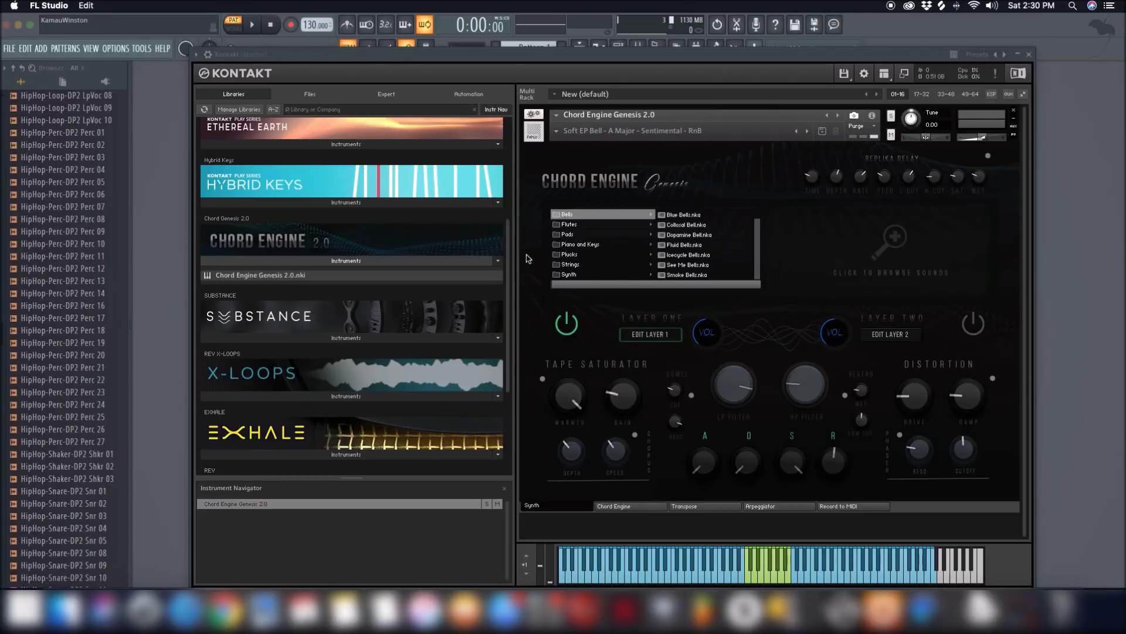
Load Rhodes Baby.nka from the Piano and Keys category into layer one
left_click(584, 245)
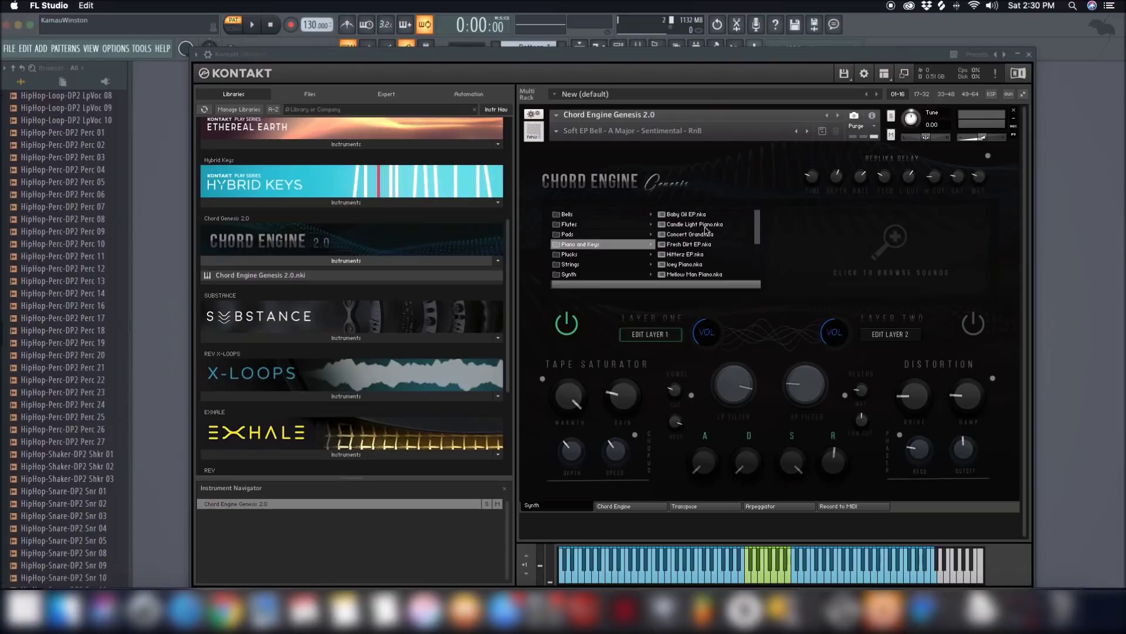
left_click_drag(758, 226, 757, 266)
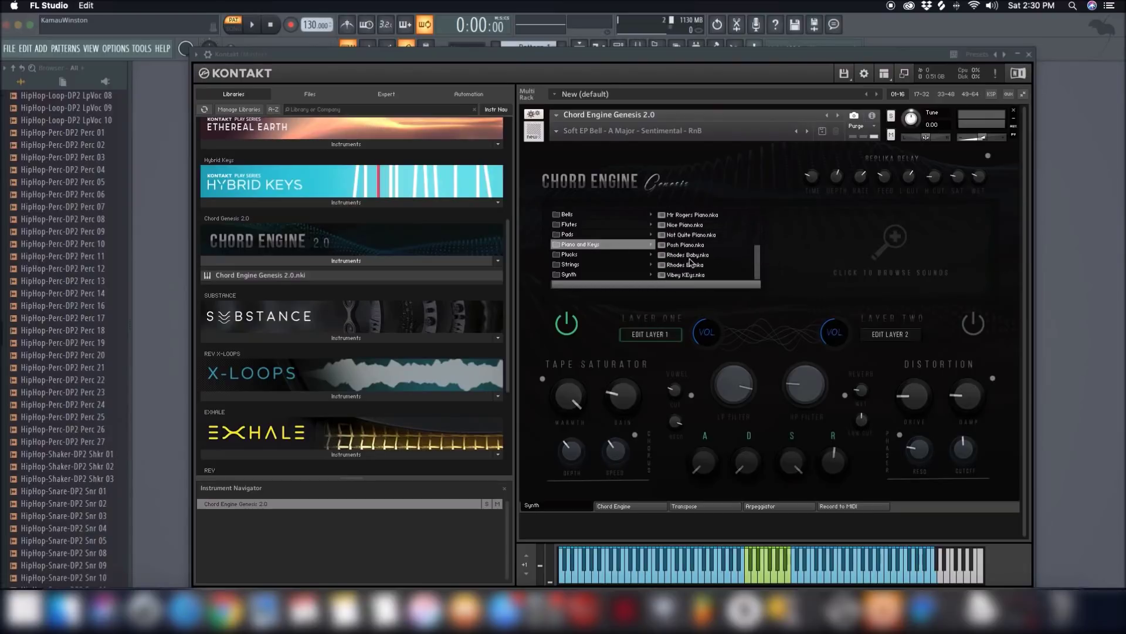
left_click(689, 254)
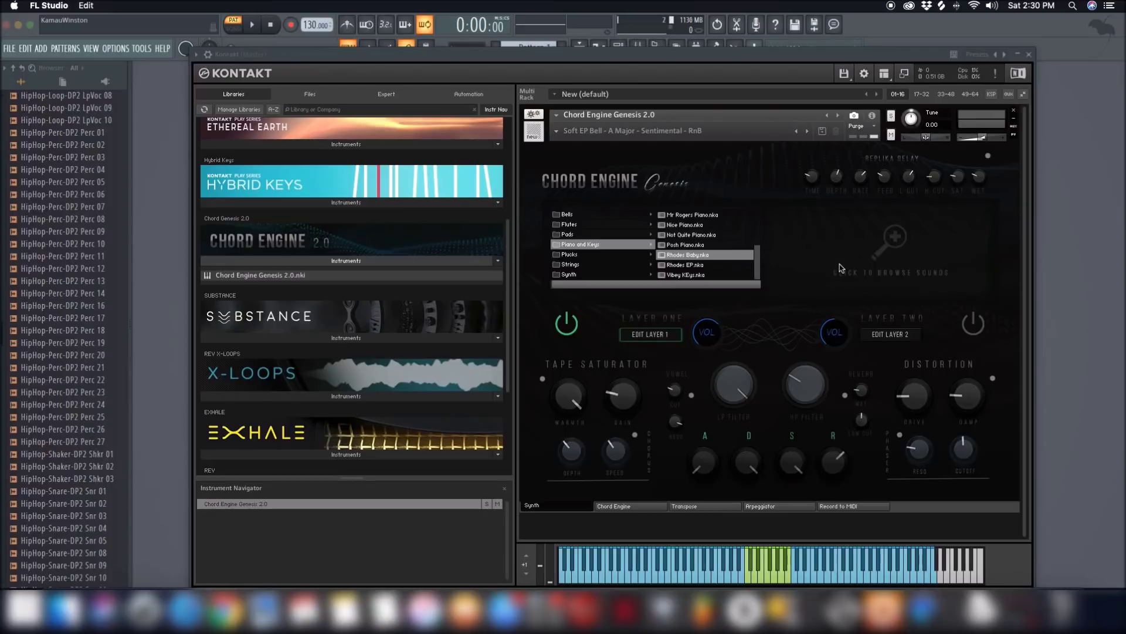
Open layer two's sound browser and load Silky Smooth Pad.nka from the Pads category
left_click(896, 243)
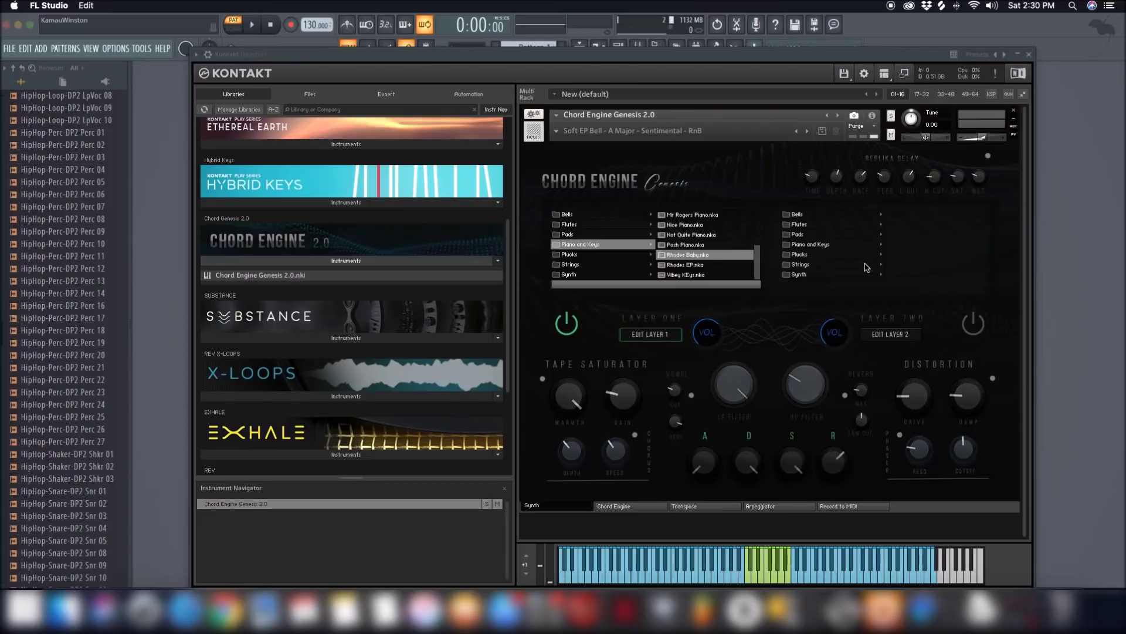
left_click(804, 236)
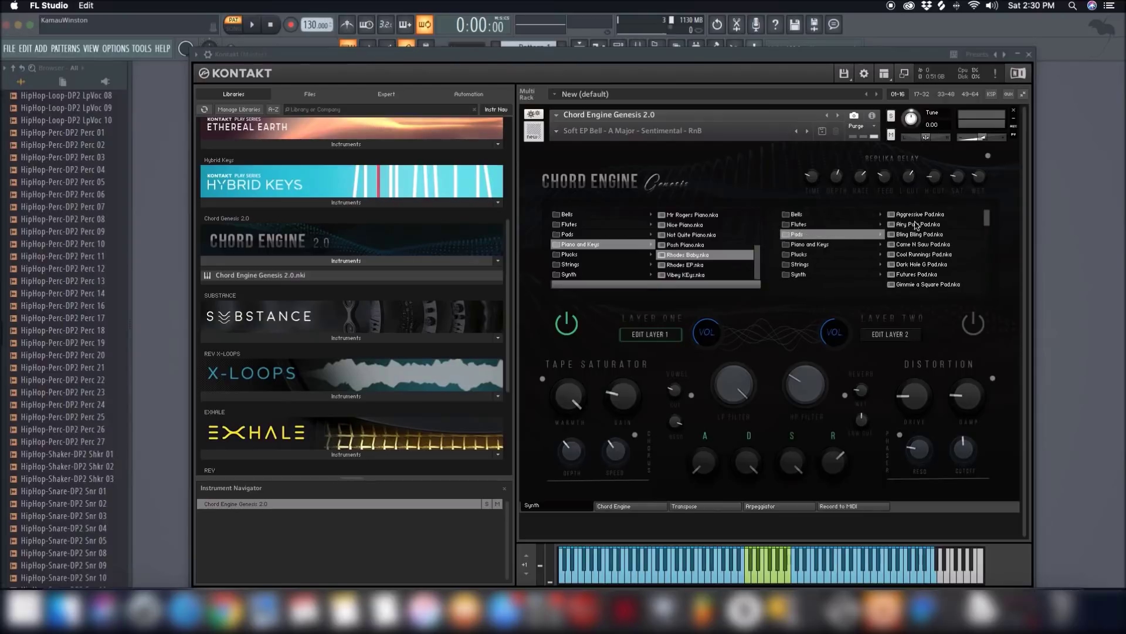
left_click_drag(989, 224, 987, 259)
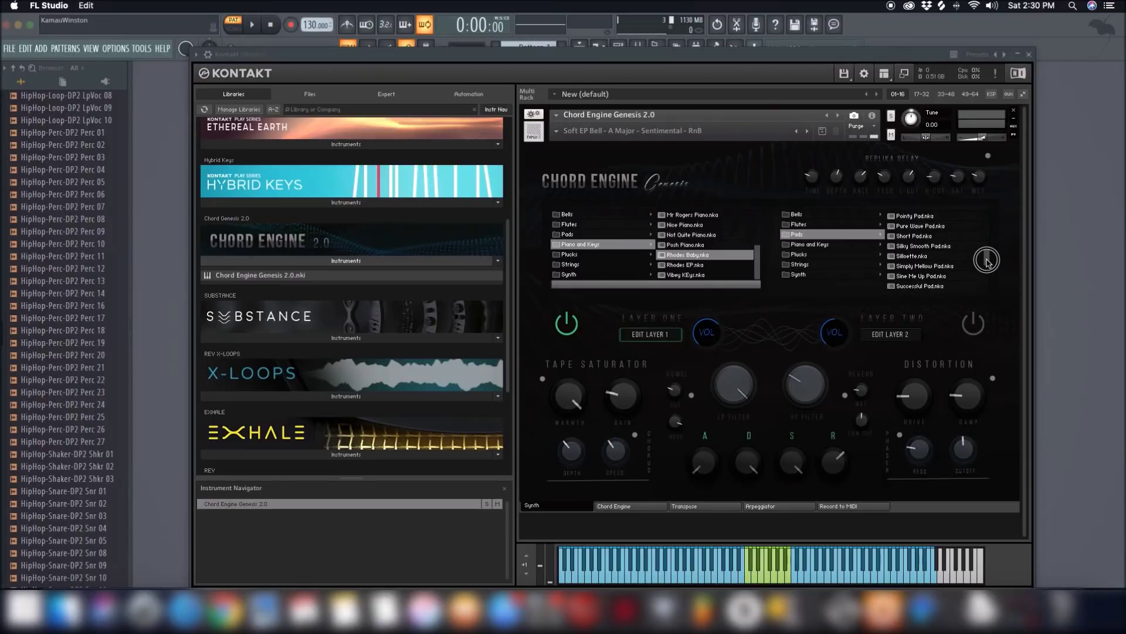
left_click(920, 247)
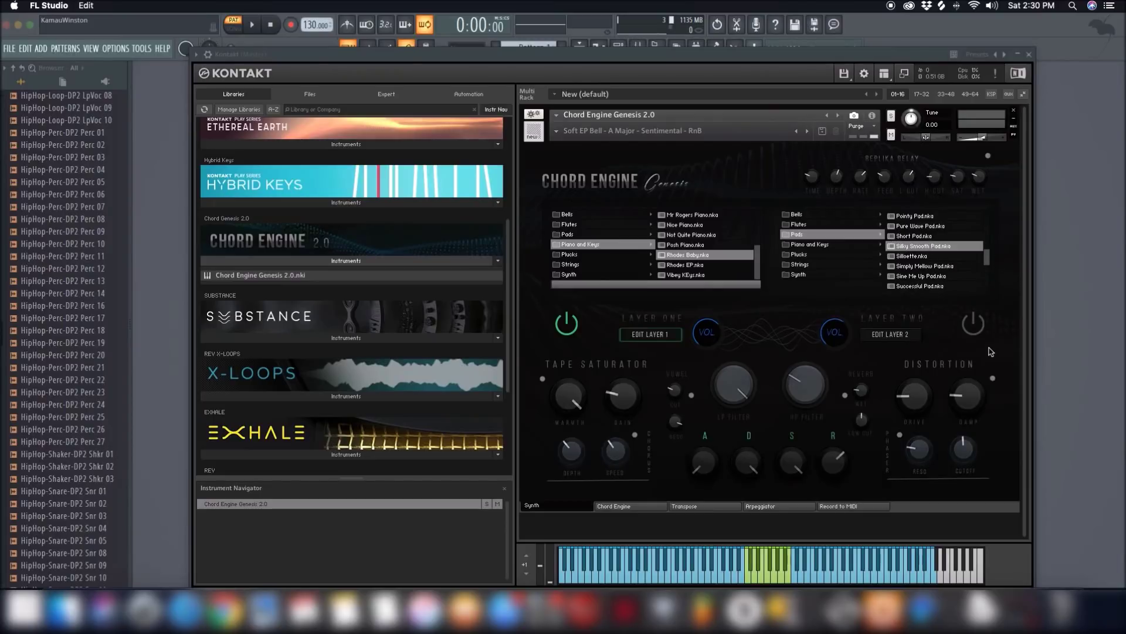
Toggle layer two's power and leave the layer switched on
left_click(971, 328)
left_click(977, 324)
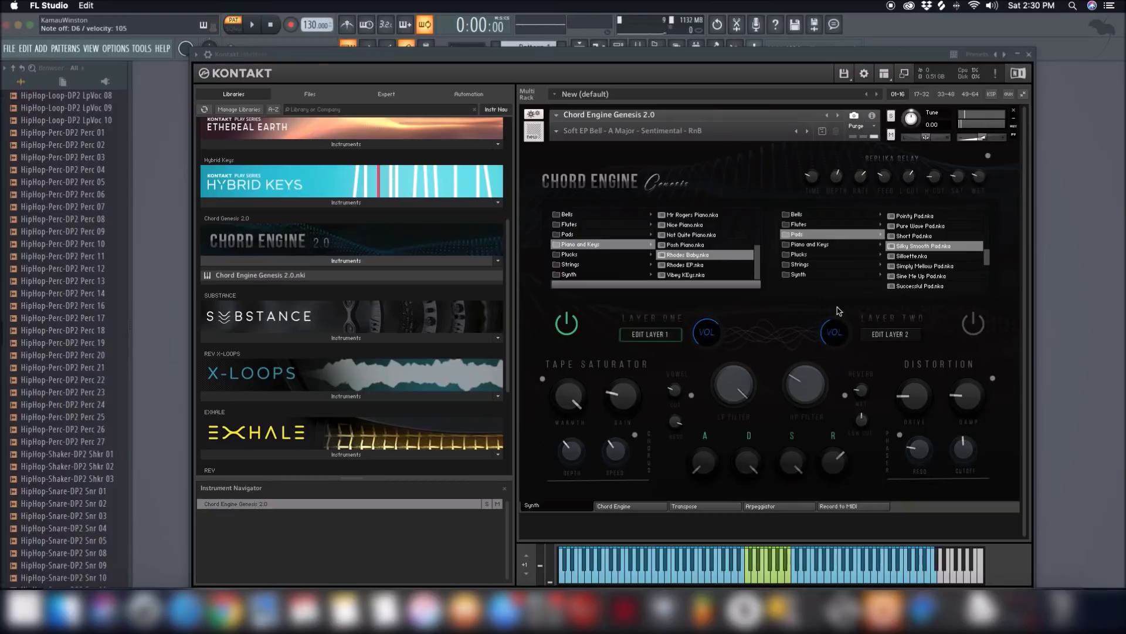
left_click(972, 323)
Compare the edit settings of layer two and layer one, finishing with layer one selected for editing
left_click(898, 335)
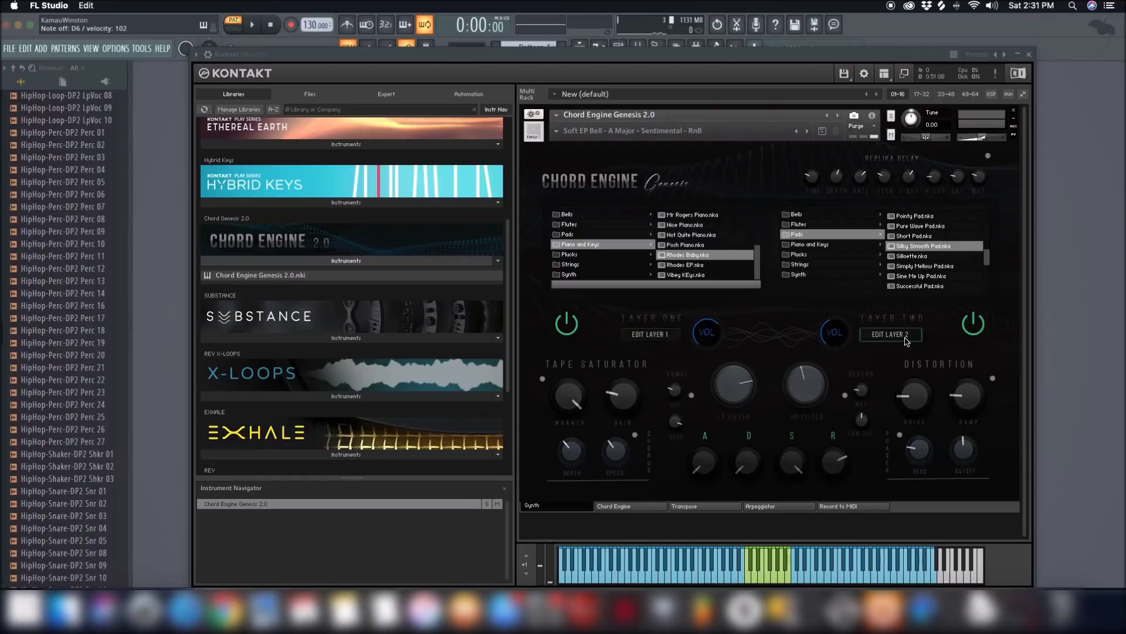
left_click(648, 335)
left_click(877, 337)
left_click(639, 337)
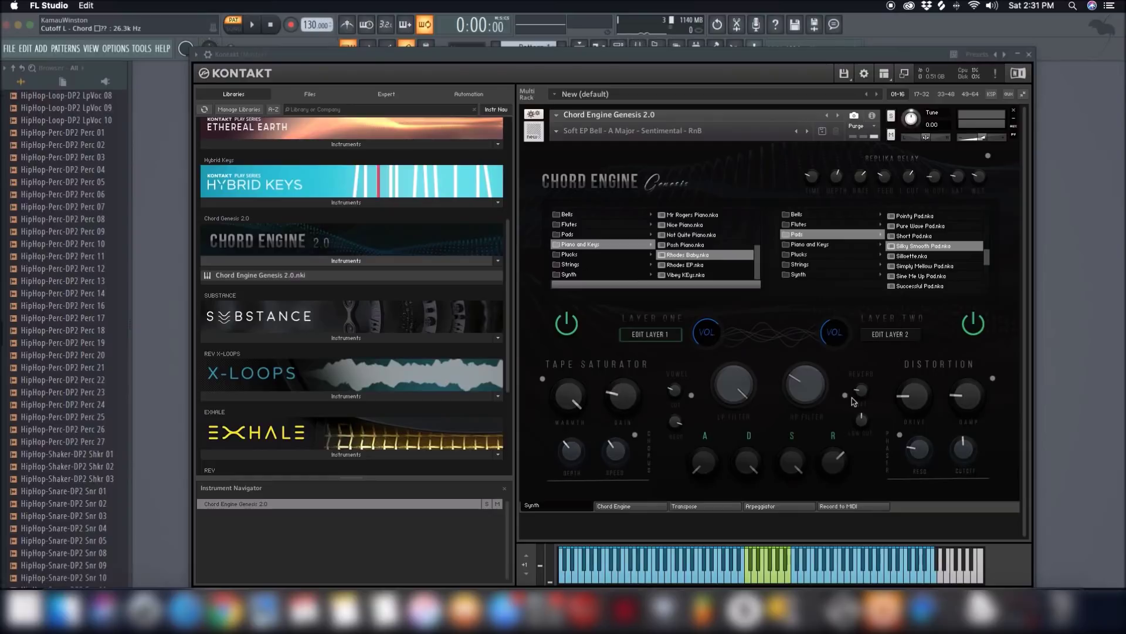
Open the Chord Engine page and inspect the chords on several MIDI keys from C3 up to B3
left_click(640, 515)
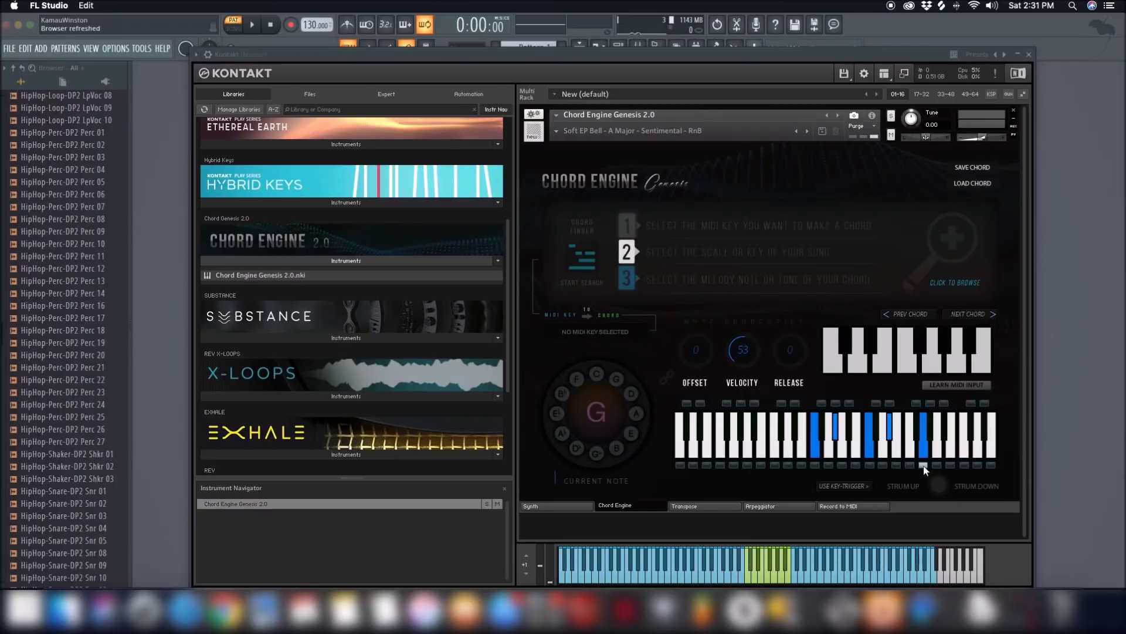
left_click(837, 356)
left_click(847, 346)
left_click(845, 344)
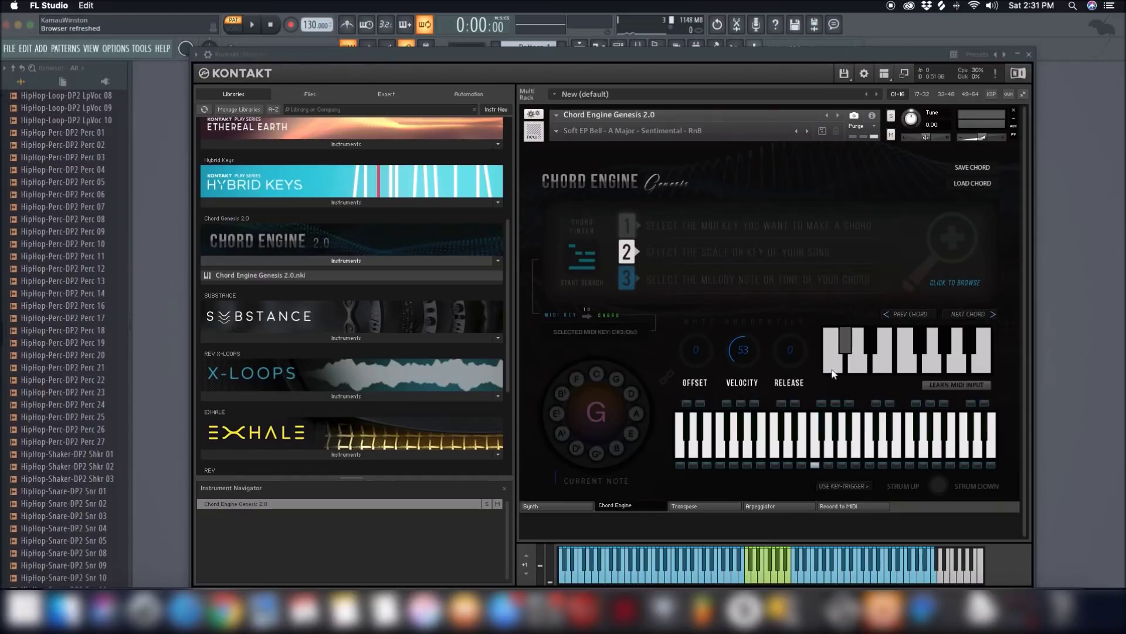
left_click(860, 361)
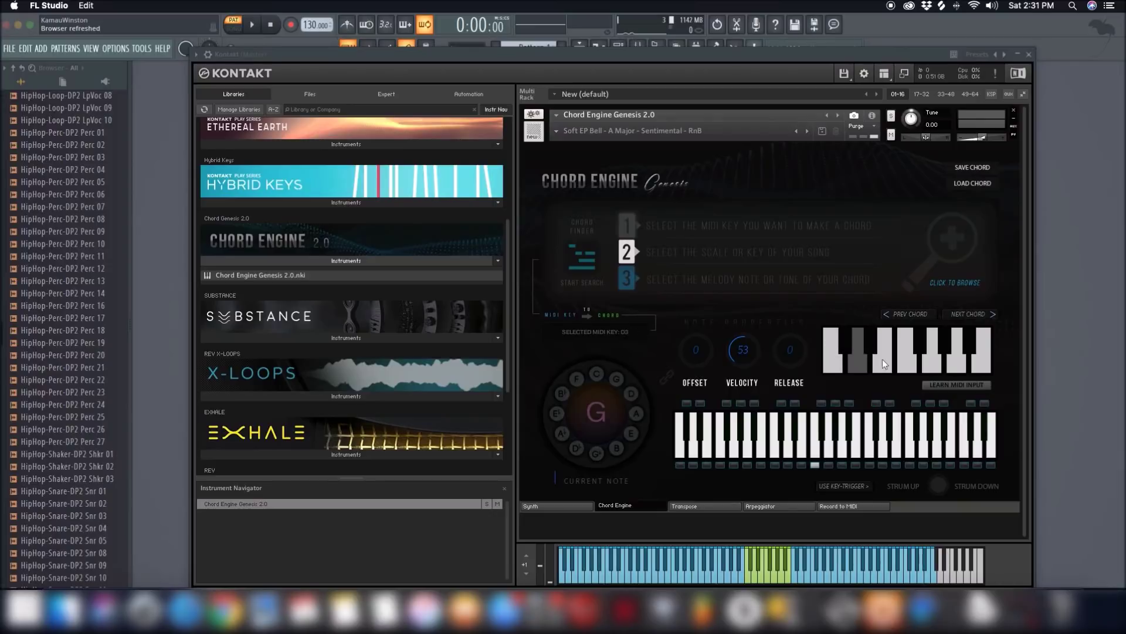
left_click(931, 355)
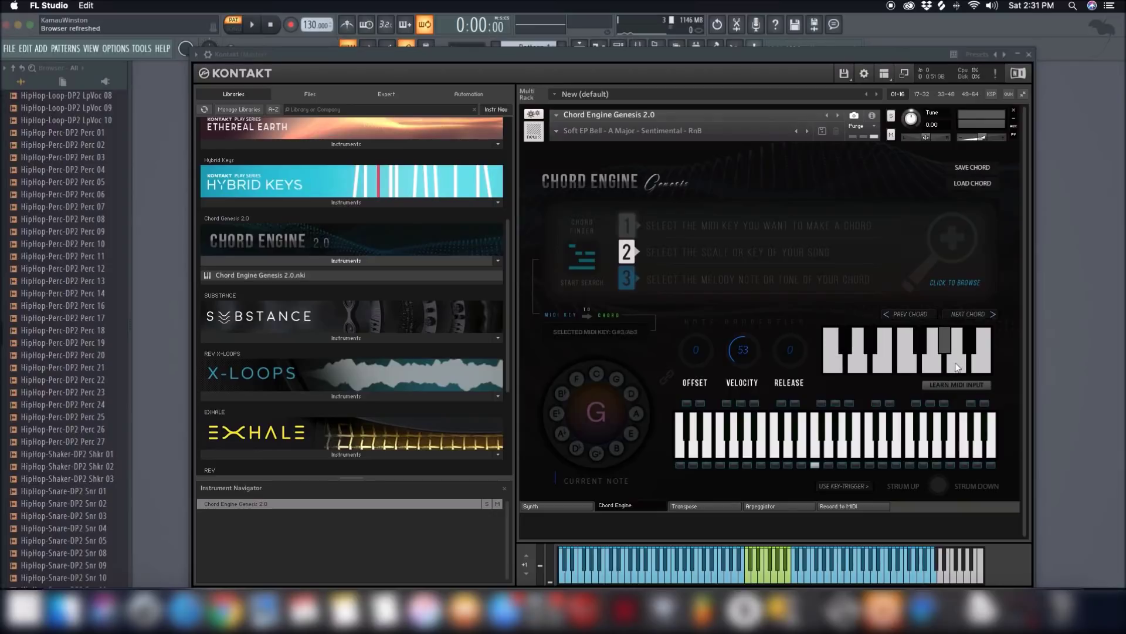
left_click(956, 361)
left_click(978, 366)
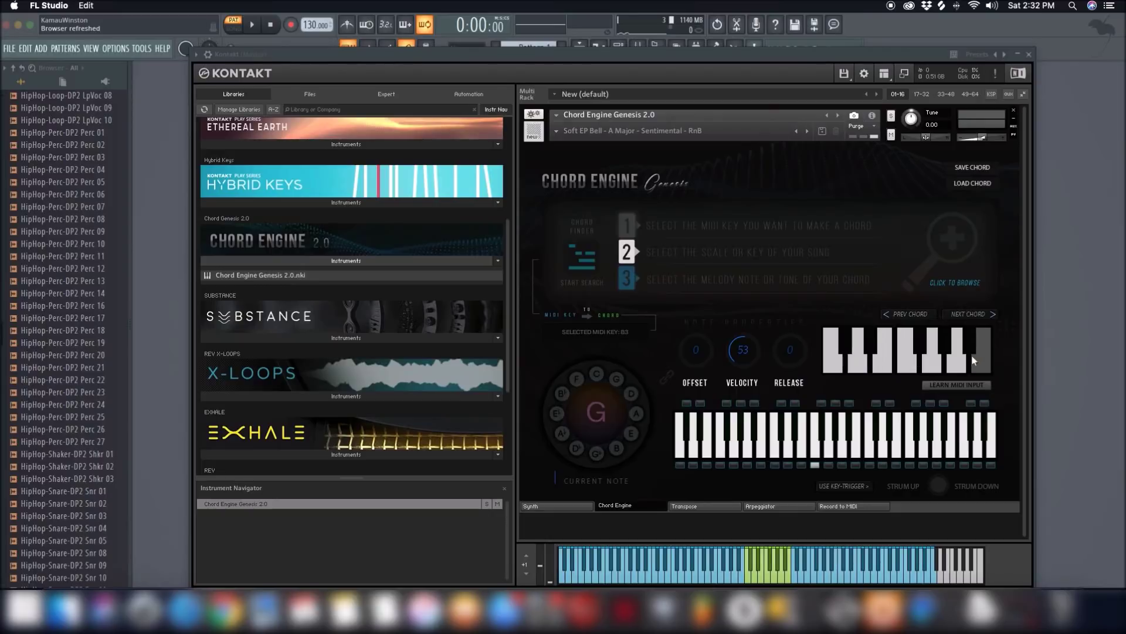
Inspect the lower MIDI keys, including C#3, D#3 and D3, and finish by selecting C3 to show its chord
left_click(843, 346)
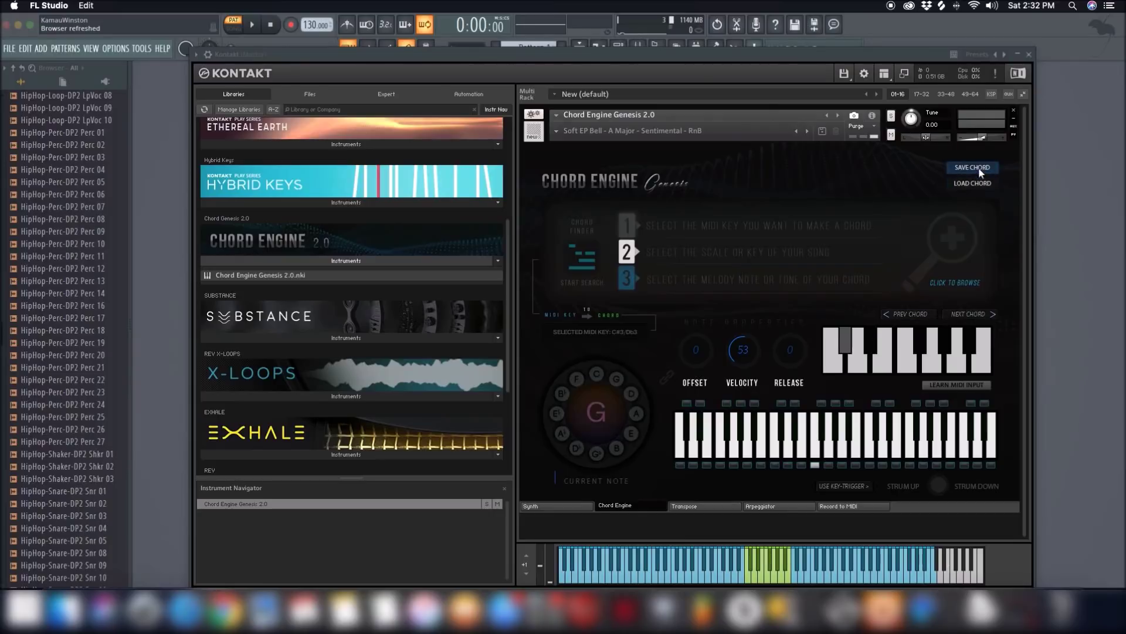
left_click(851, 358)
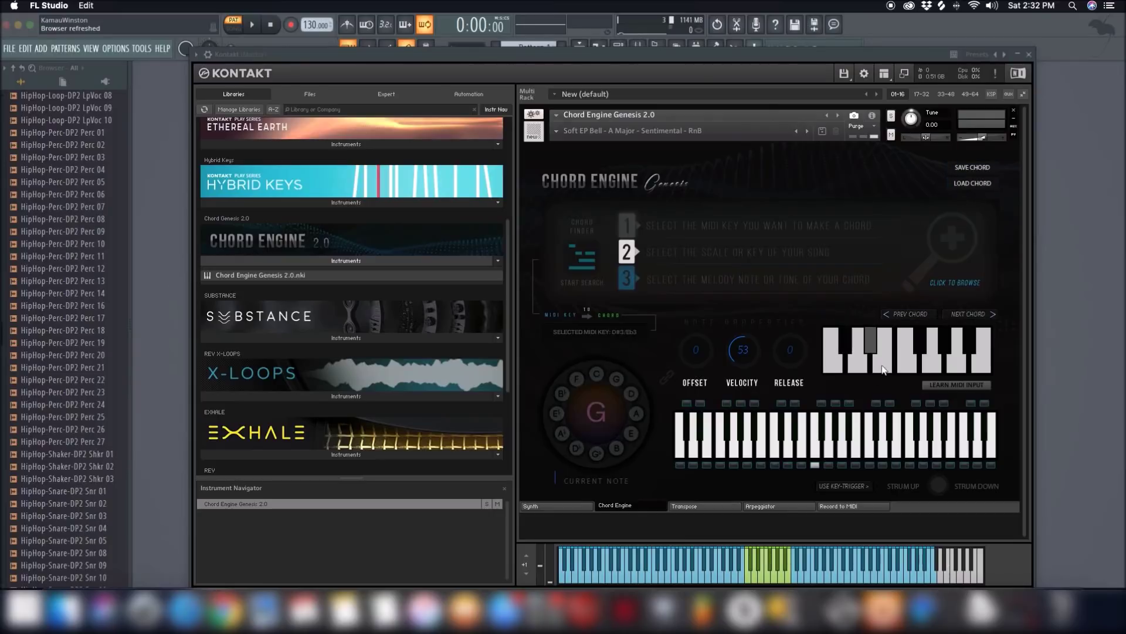
left_click(881, 366)
left_click(854, 368)
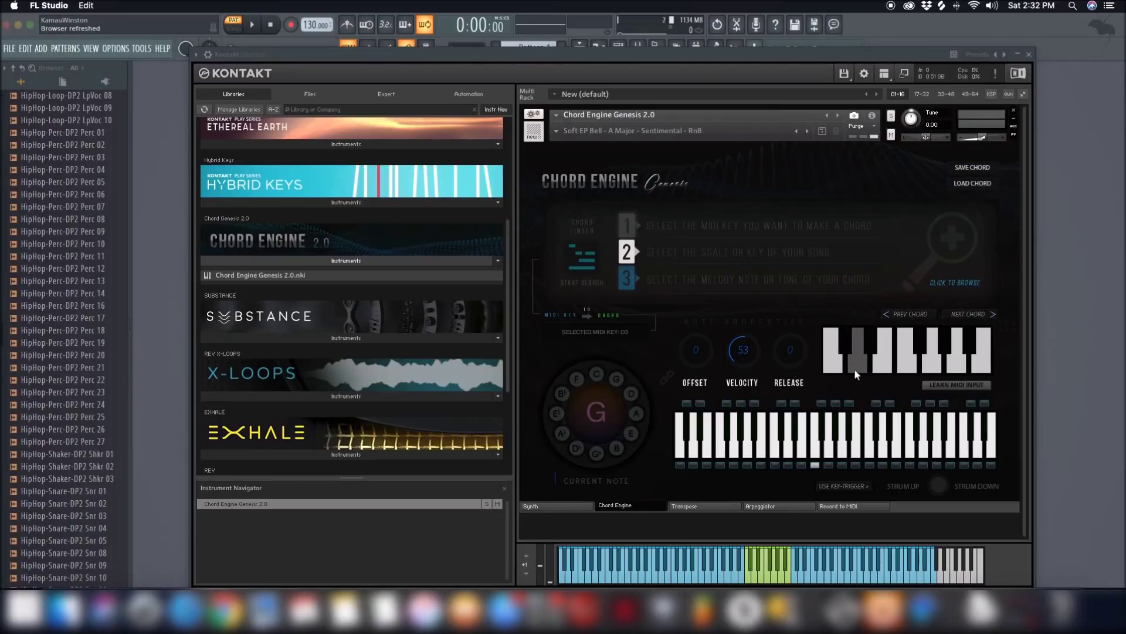
left_click(845, 347)
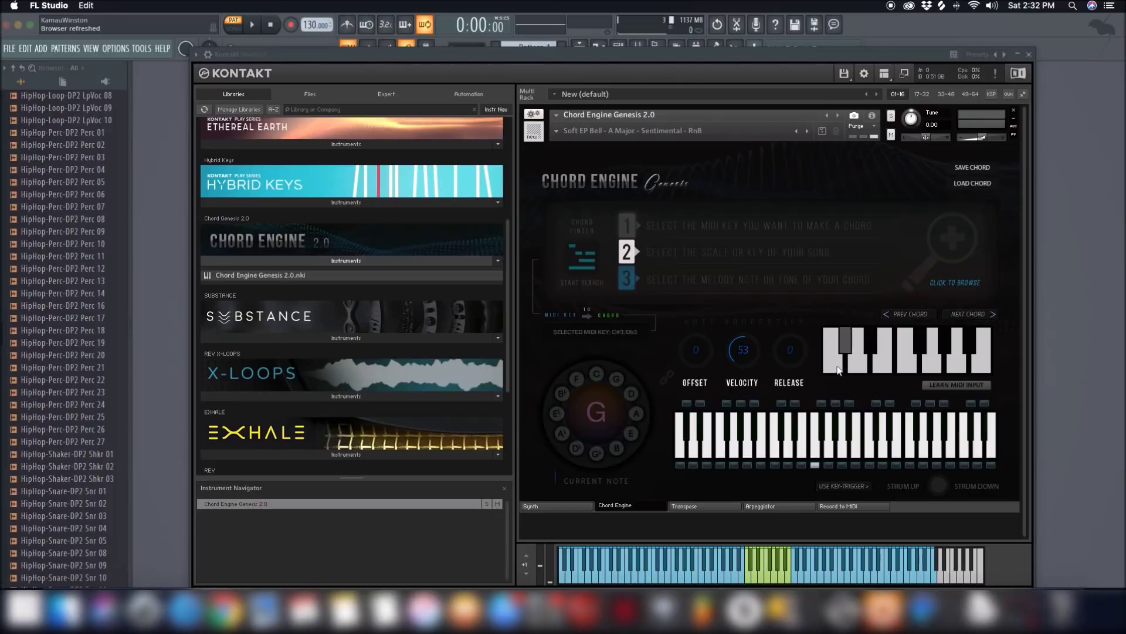
left_click(834, 368)
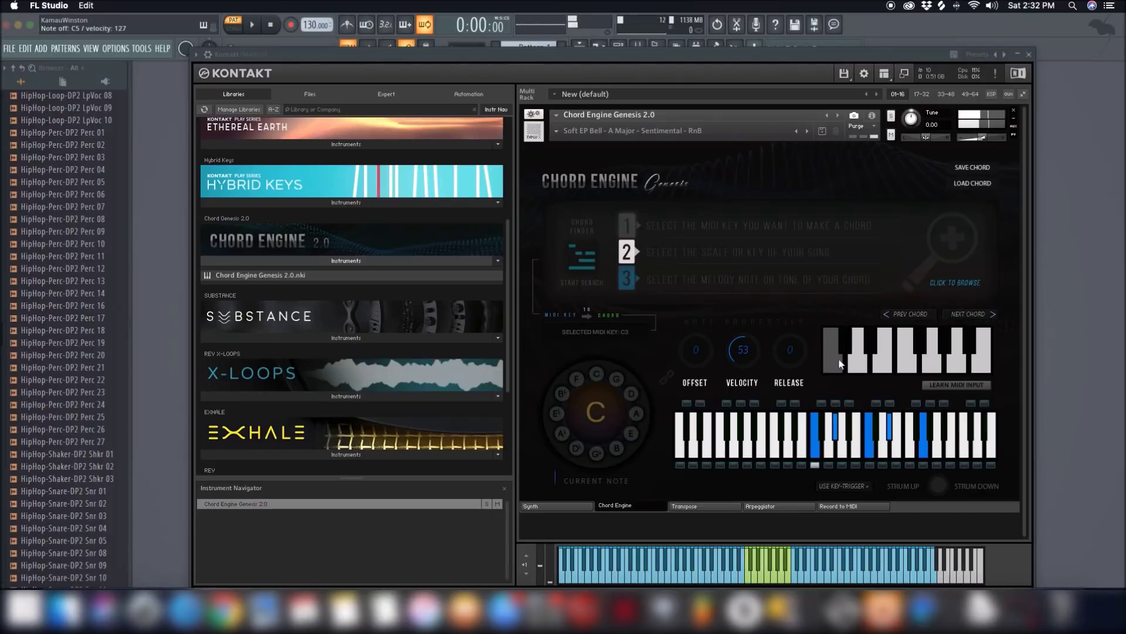
Select the C#3 MIDI key and assign a three-note chord to it
left_click(845, 352)
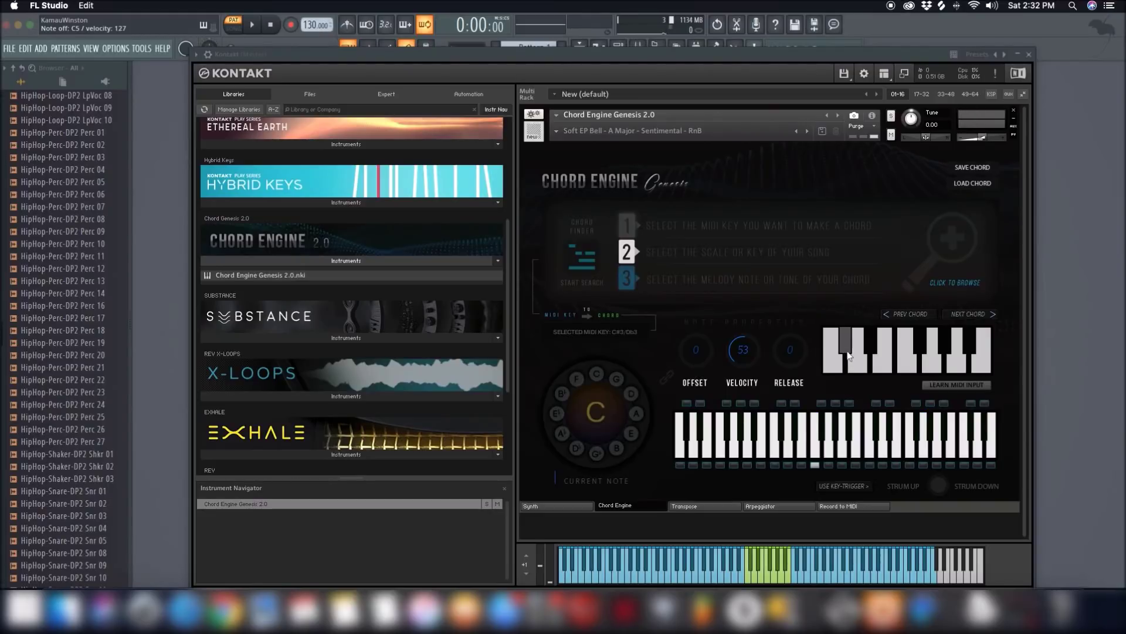
left_click(801, 440)
left_click(748, 449)
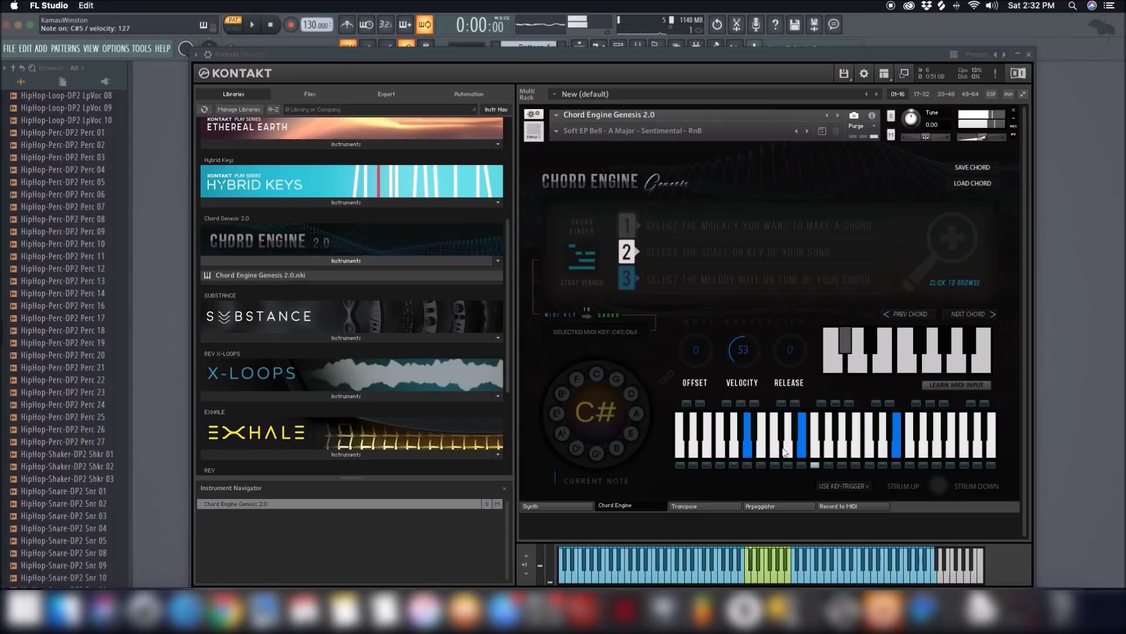
Remove the three assigned notes from the C#3 chord
left_click(746, 449)
left_click(800, 452)
left_click(890, 454)
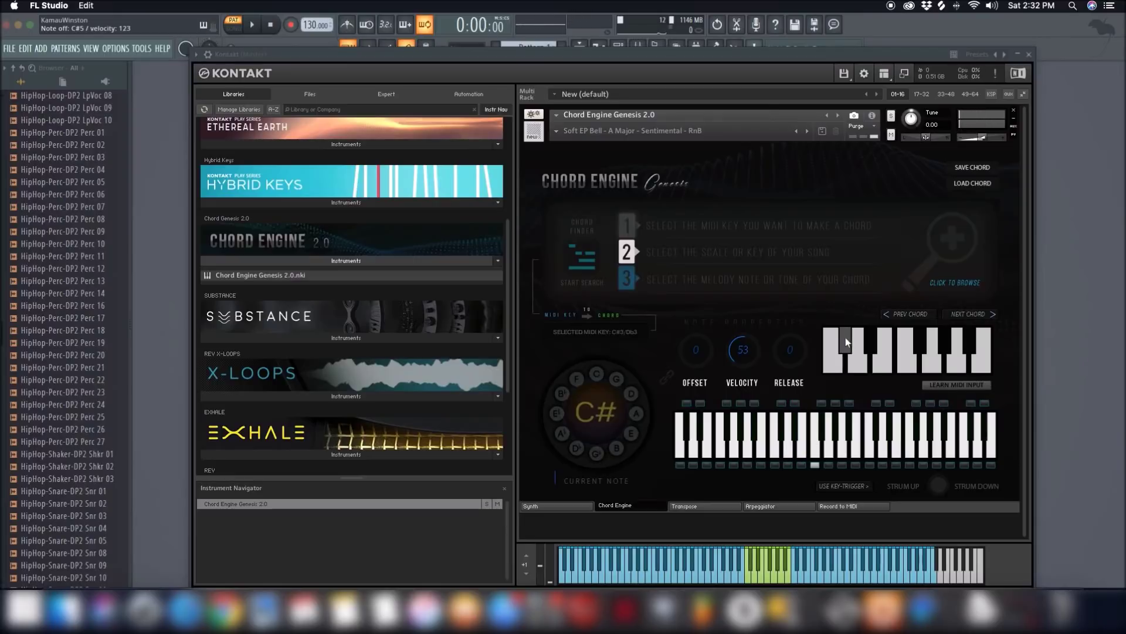
Select the C3 chord's lowest note and set the offset to 4 with the notes linked
left_click(837, 366)
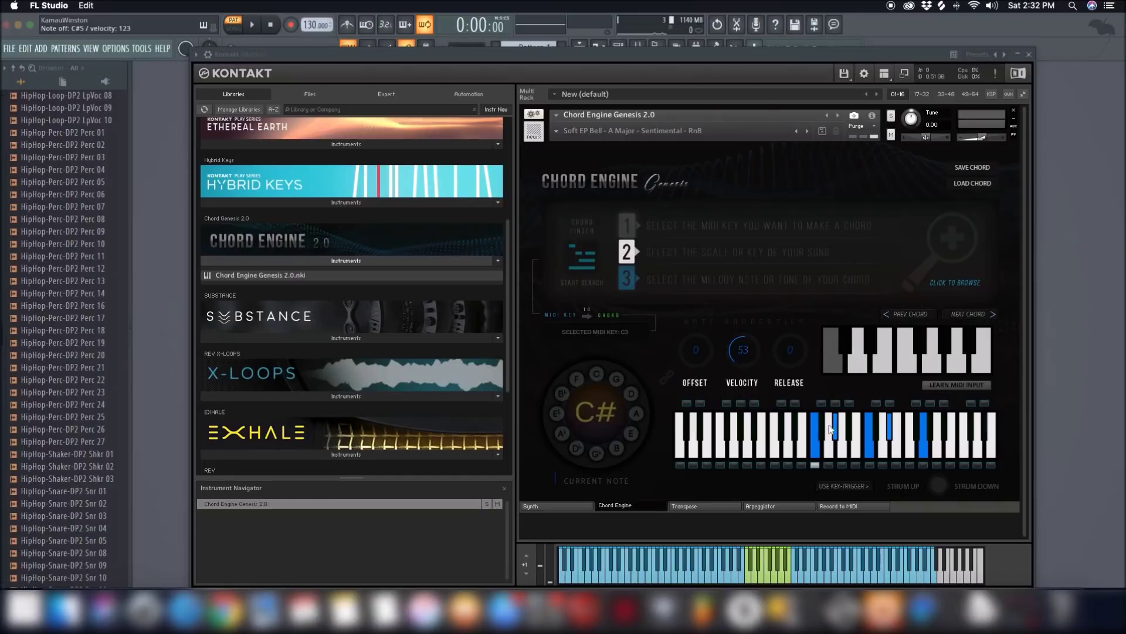
left_click(815, 465)
left_click_drag(698, 354, 696, 362)
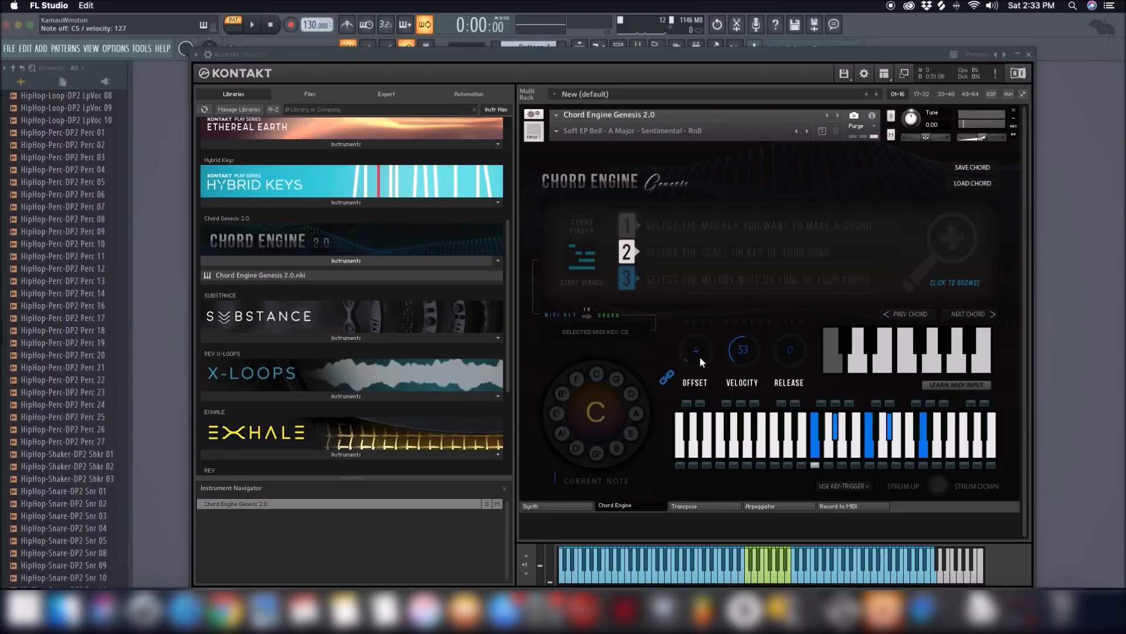
Check the note settings on the D3 and C#3 MIDI keys, then return to C3
left_click(848, 350)
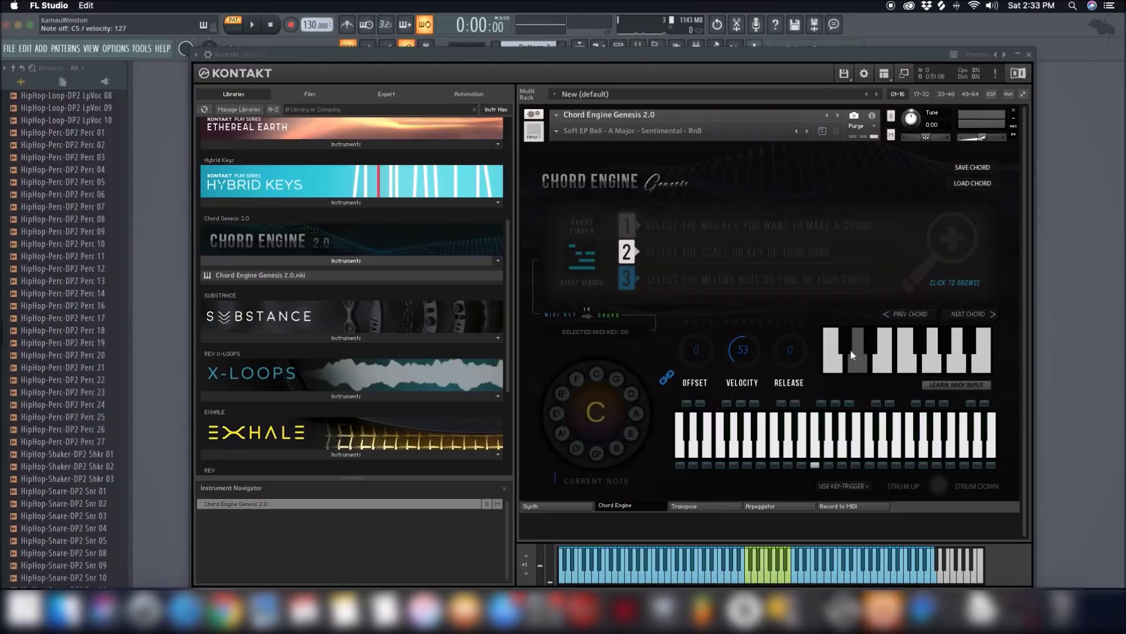
left_click(846, 350)
left_click(831, 359)
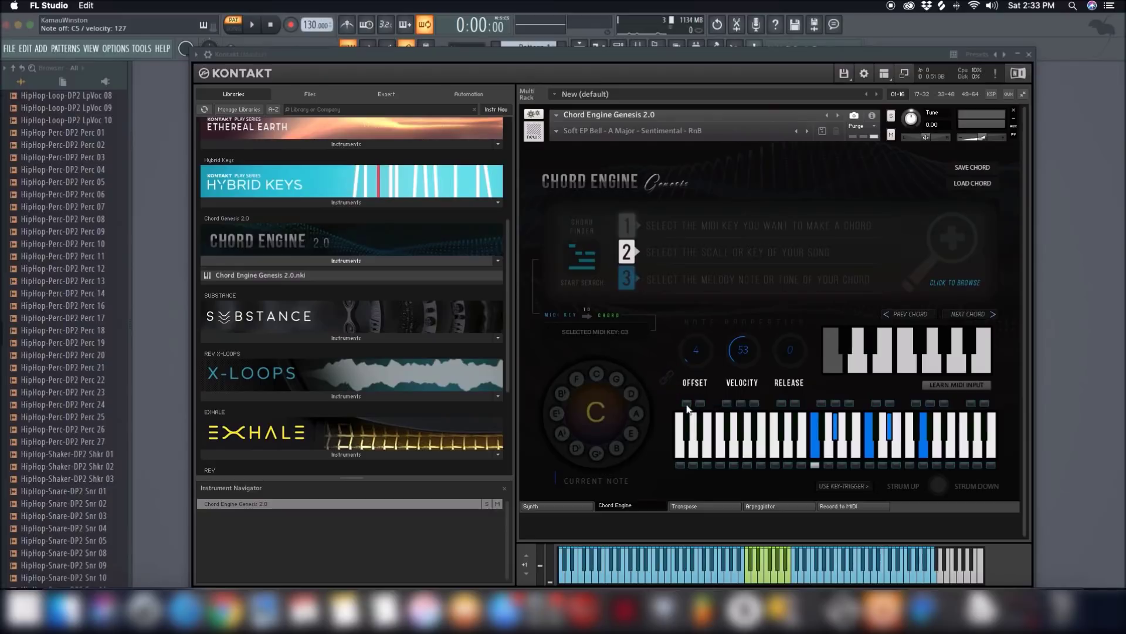
Set the offset of the middle note in the C3 chord to 6
left_click(835, 403)
left_click_drag(702, 354, 704, 357)
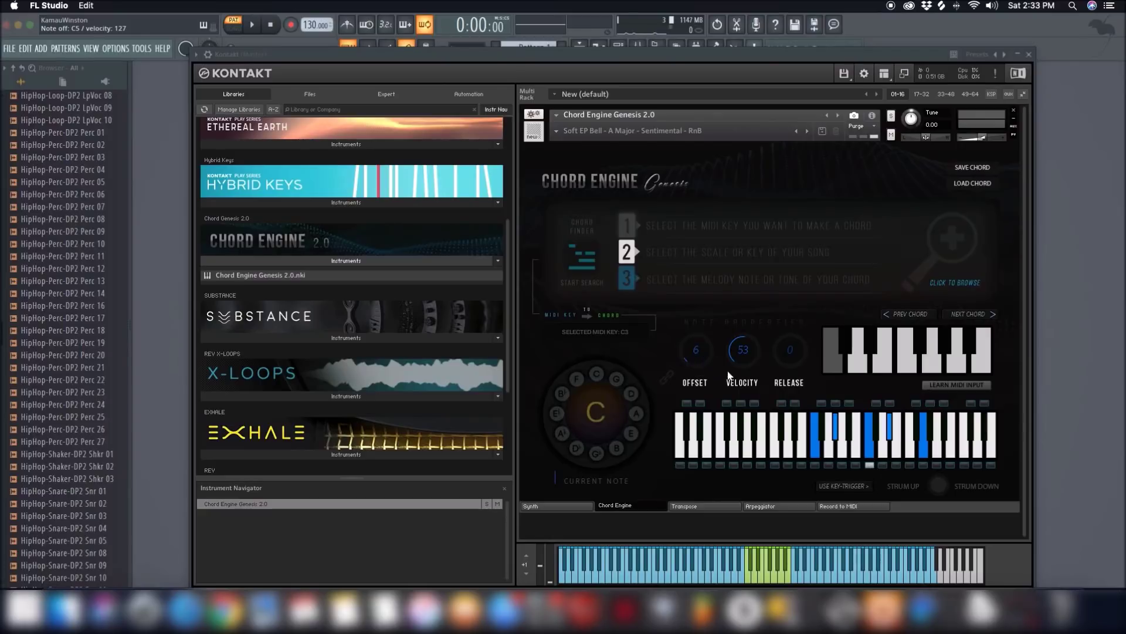
left_click(890, 435)
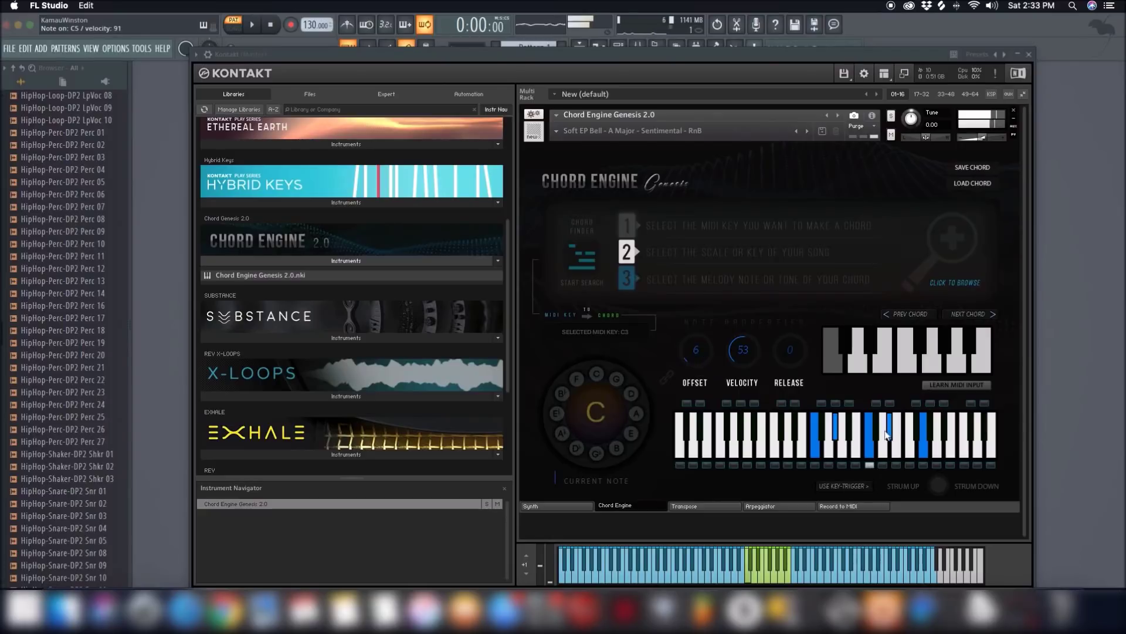
Select the C3 chord's lowest note and set its velocity to 41
left_click(815, 465)
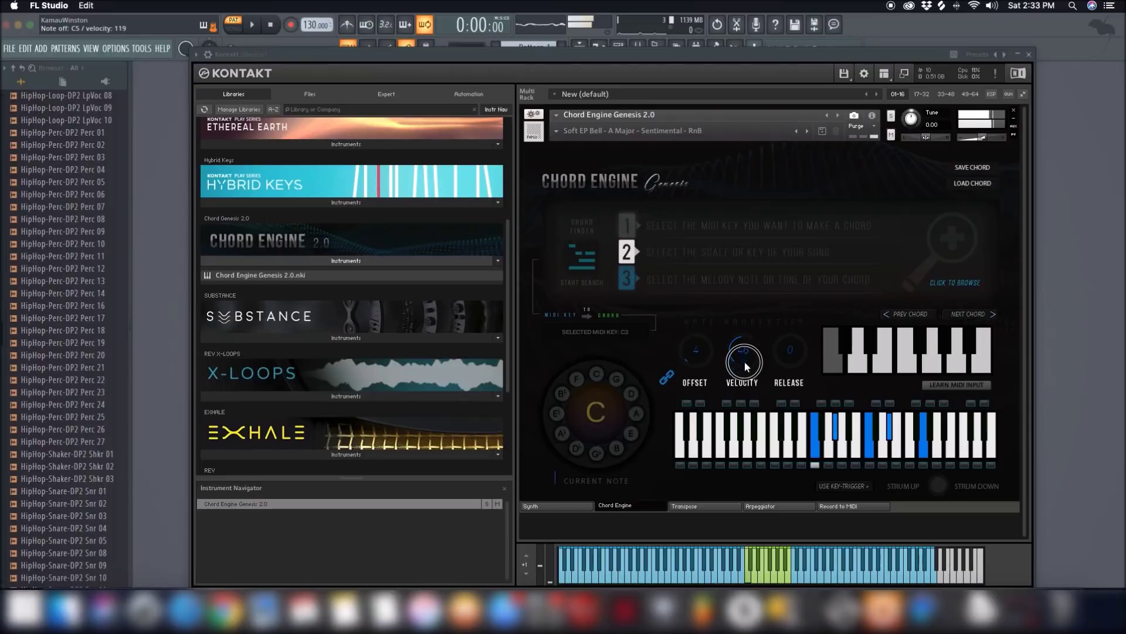
mouse_move(744, 361)
left_mouse_down()
mouse_move(748, 396)
mouse_move(747, 334)
mouse_move(744, 367)
left_mouse_up()
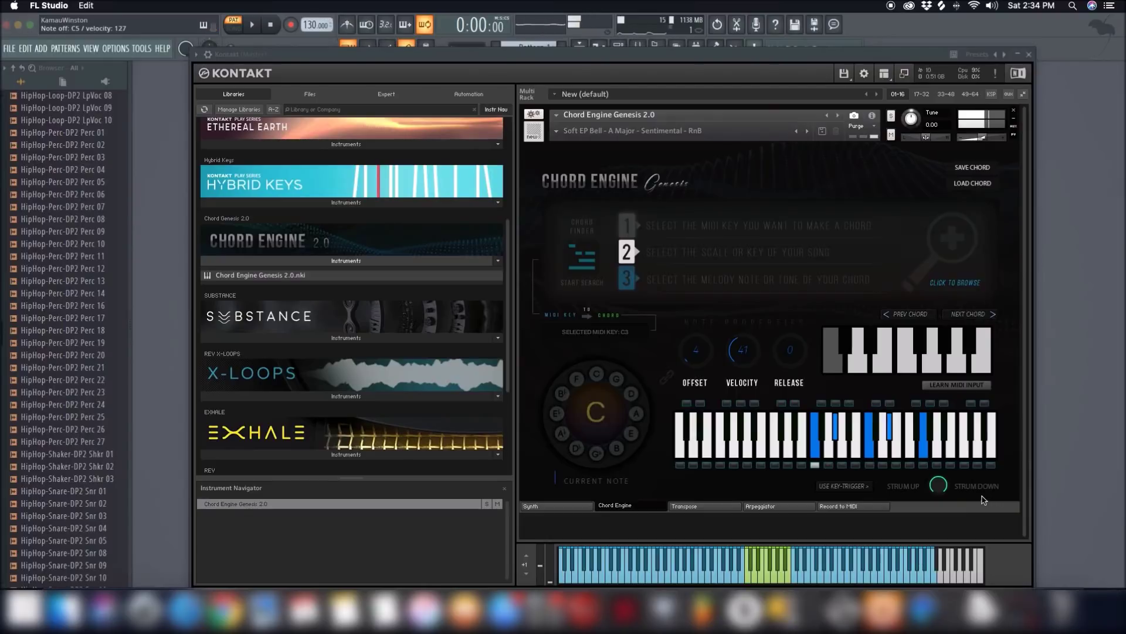
Try the strum key-trigger option by switching it on and back off
left_click(838, 490)
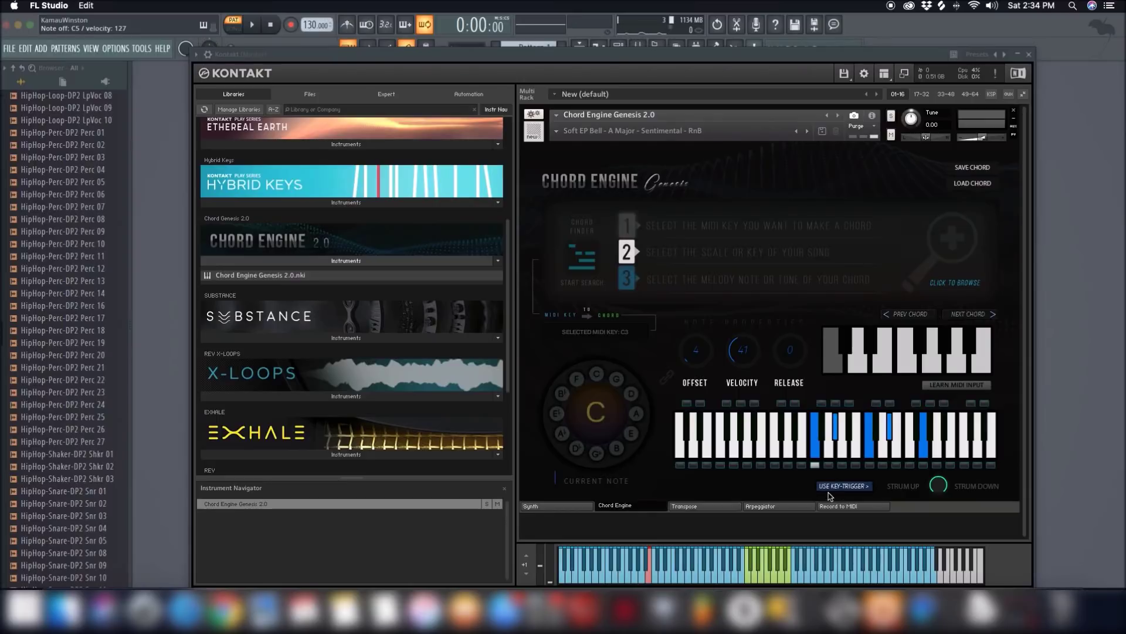
left_click(834, 490)
left_click(833, 490)
left_click(887, 73)
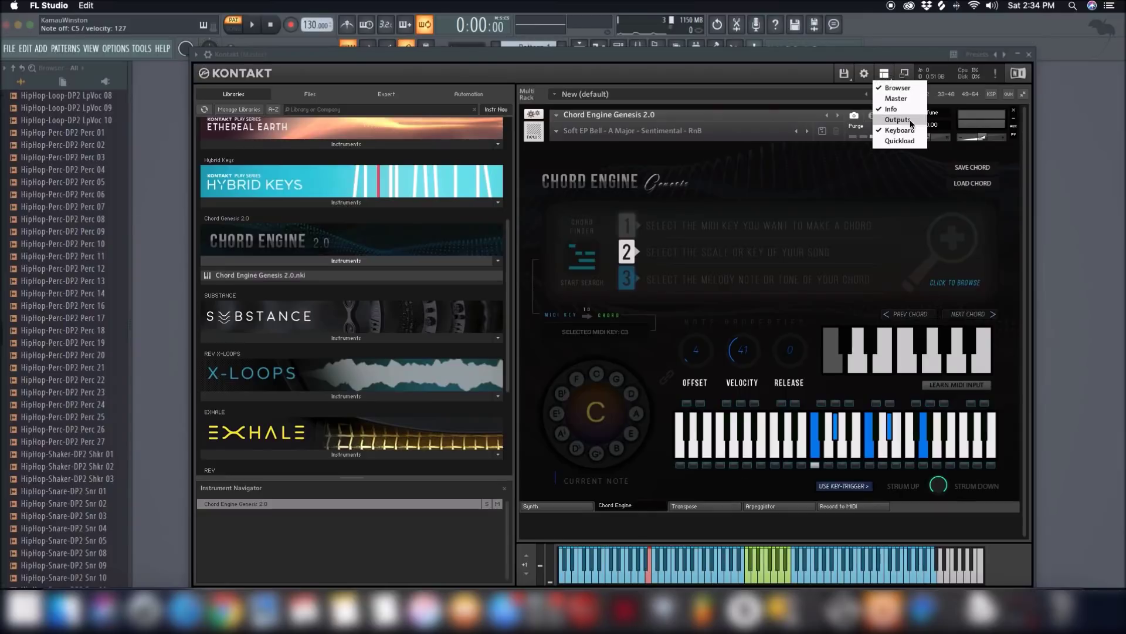
left_click(799, 73)
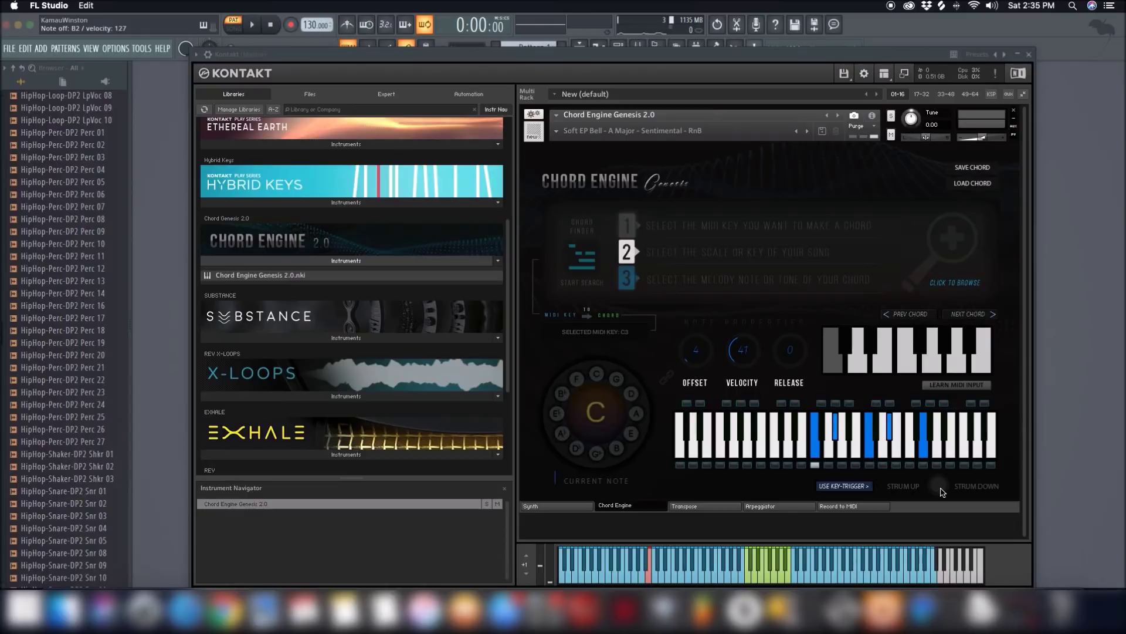
left_click(843, 485)
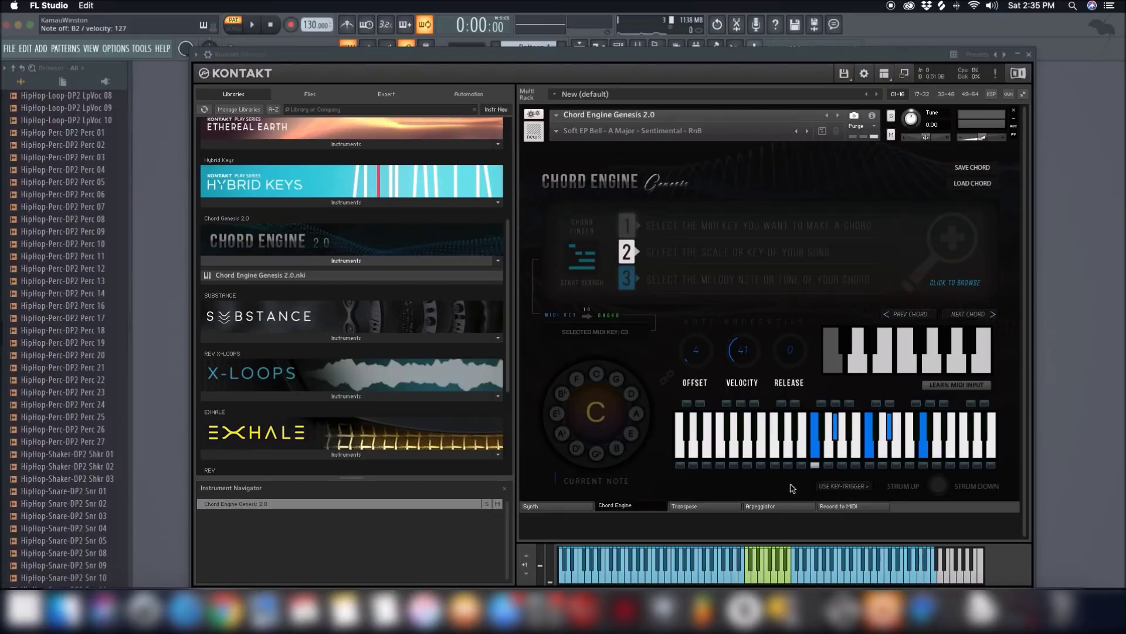
Assign a five-note chord to the C#3 MIDI key by learning it from MIDI input
left_click(847, 354)
left_click(951, 389)
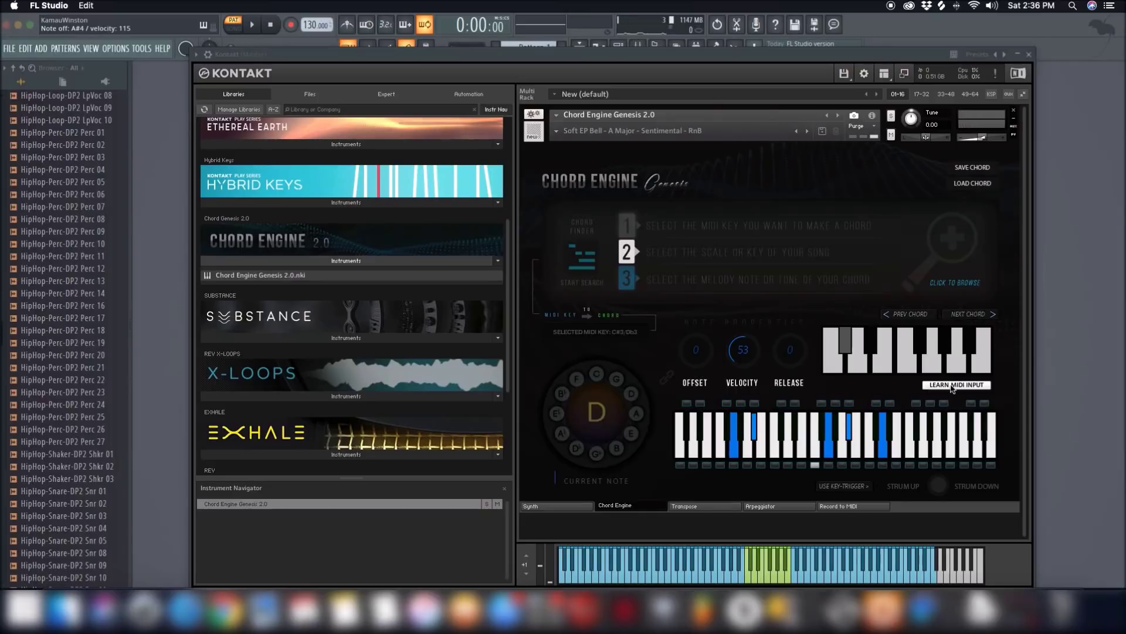
left_click(753, 416)
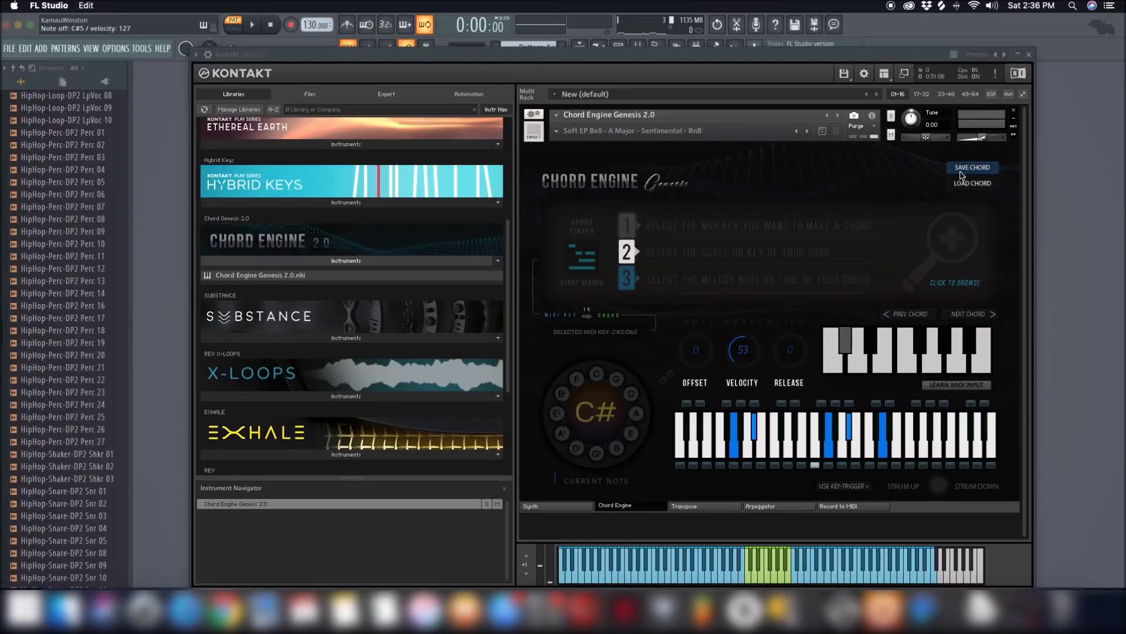
Learn a five-note chord onto the D3 MIDI key from MIDI input, and run the learning once more
left_click(858, 369)
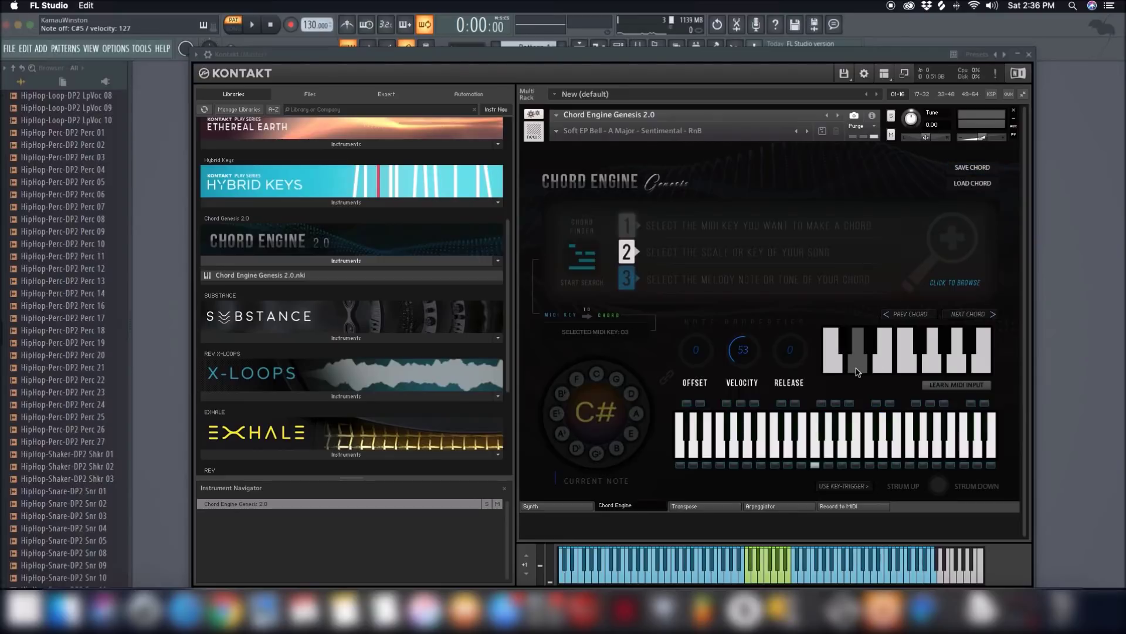
left_click(974, 385)
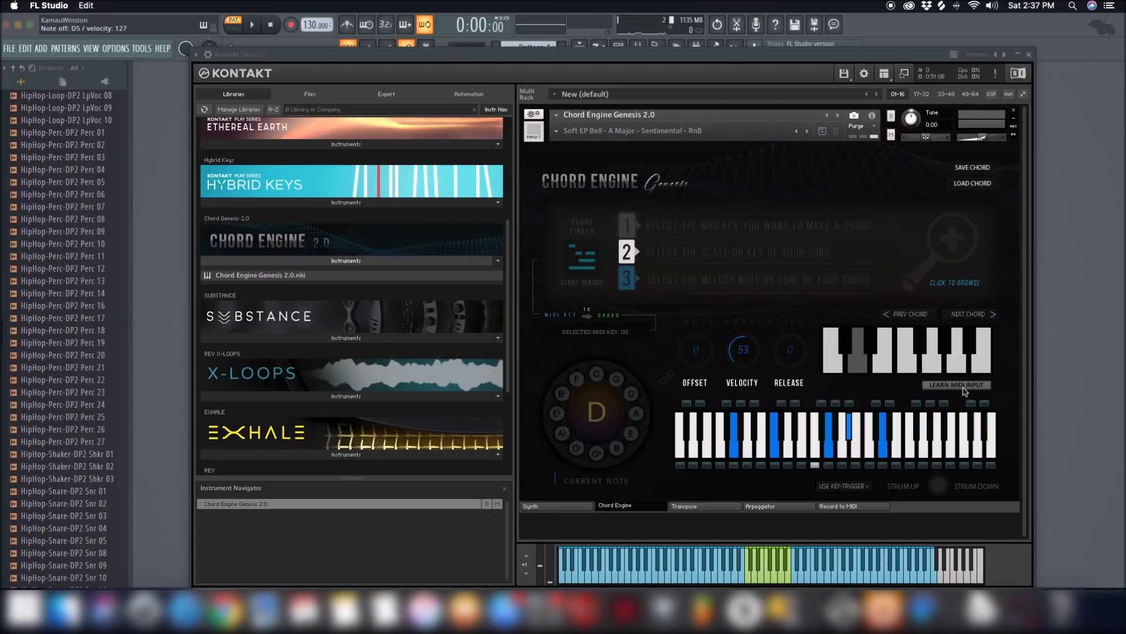
left_click(960, 391)
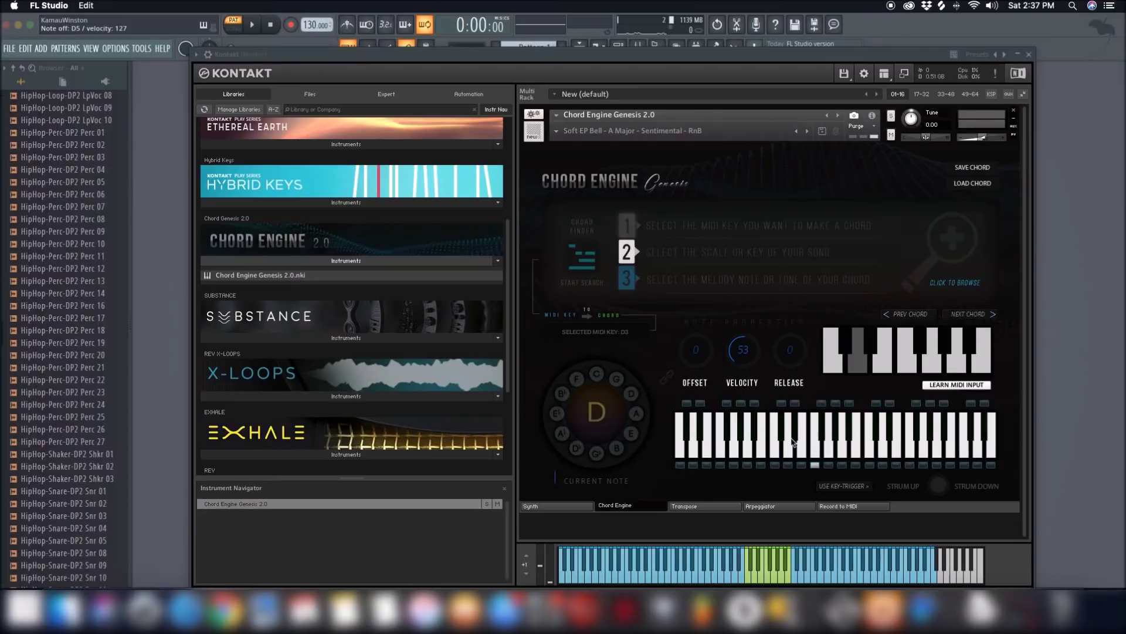
left_click(958, 385)
Review the chords on the C#3 and C3 MIDI keys, deselecting each key to play freely
left_click(846, 348)
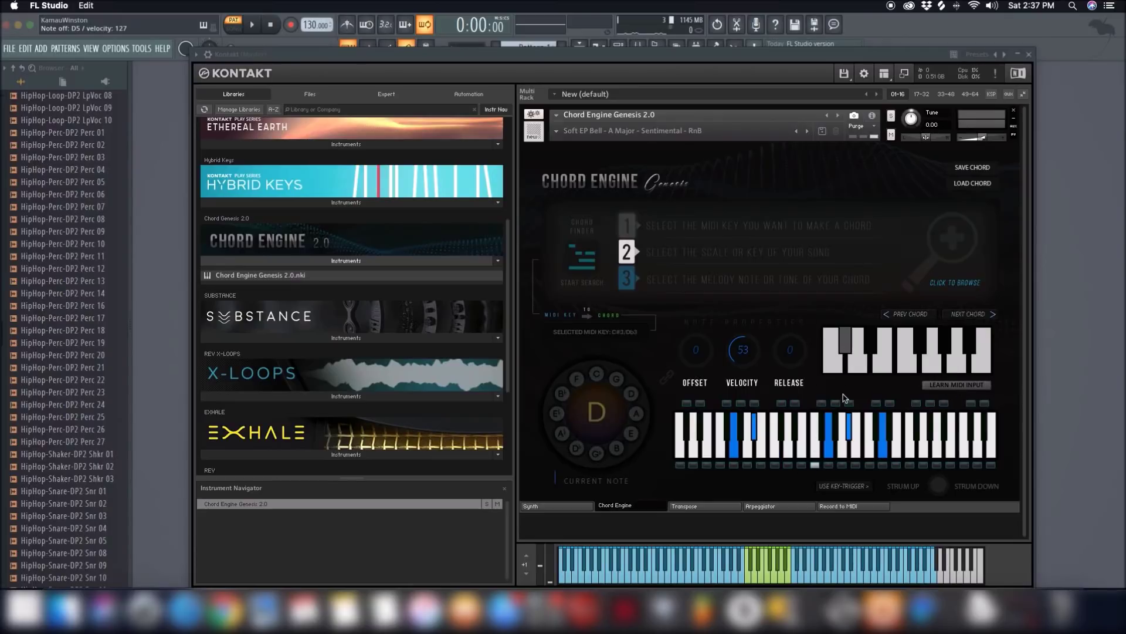
left_click(836, 368)
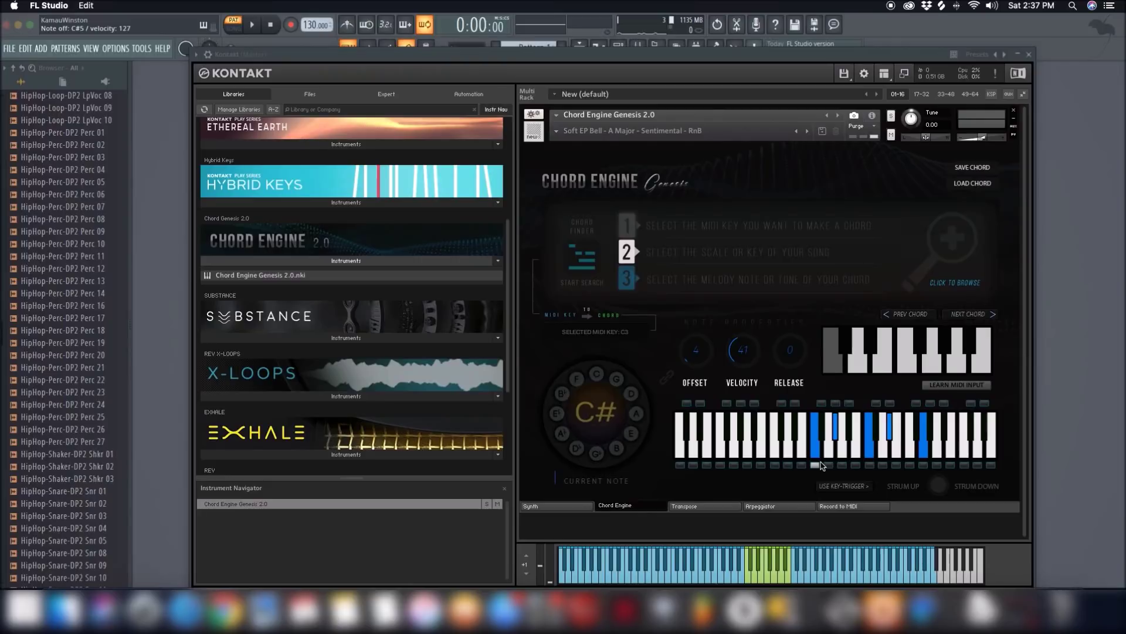
left_click(835, 373)
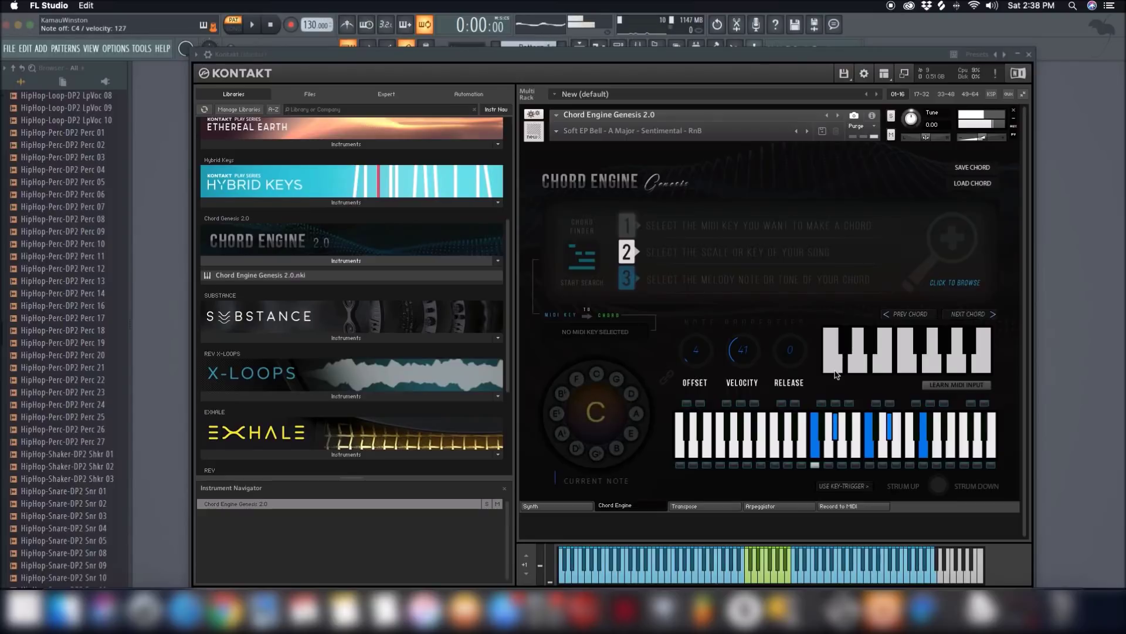
left_click(595, 416)
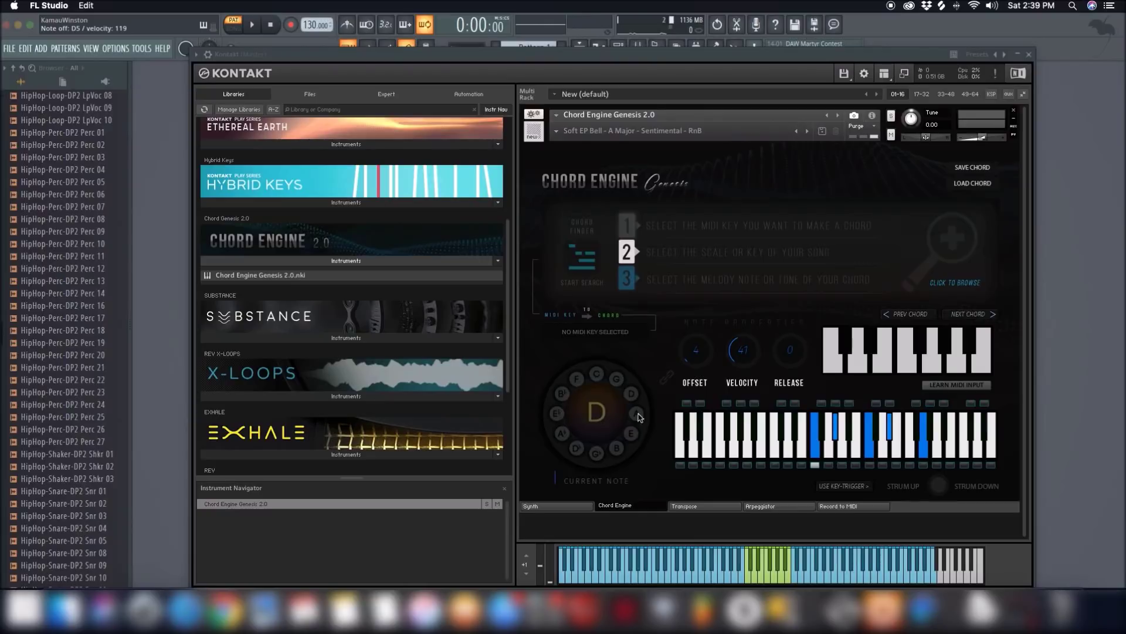
left_click(831, 368)
left_click(849, 346)
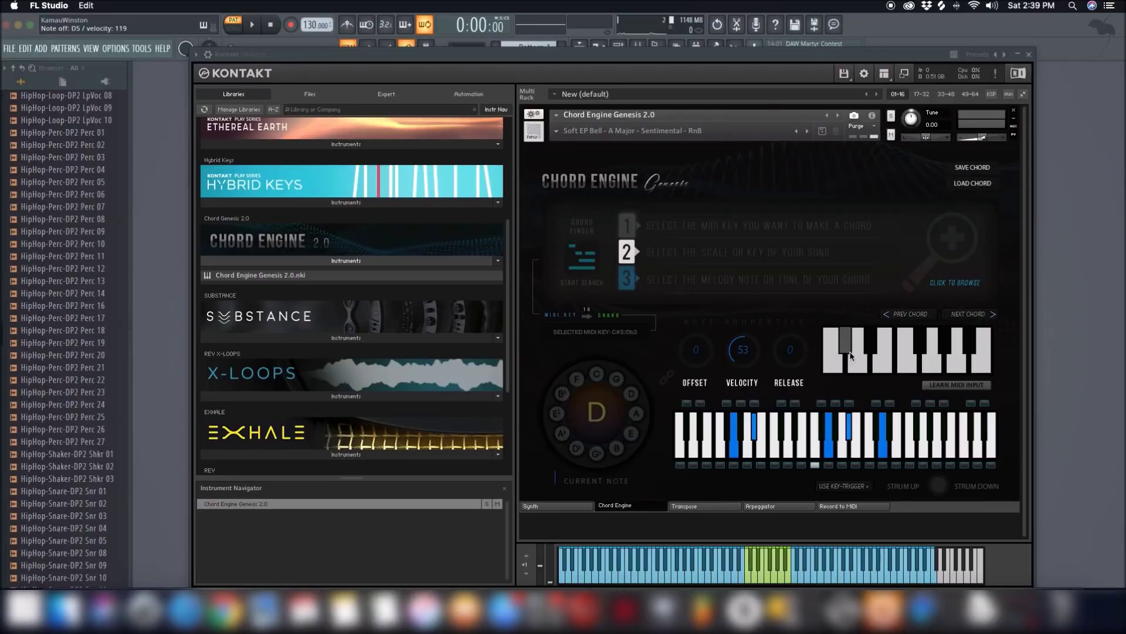
left_click(848, 348)
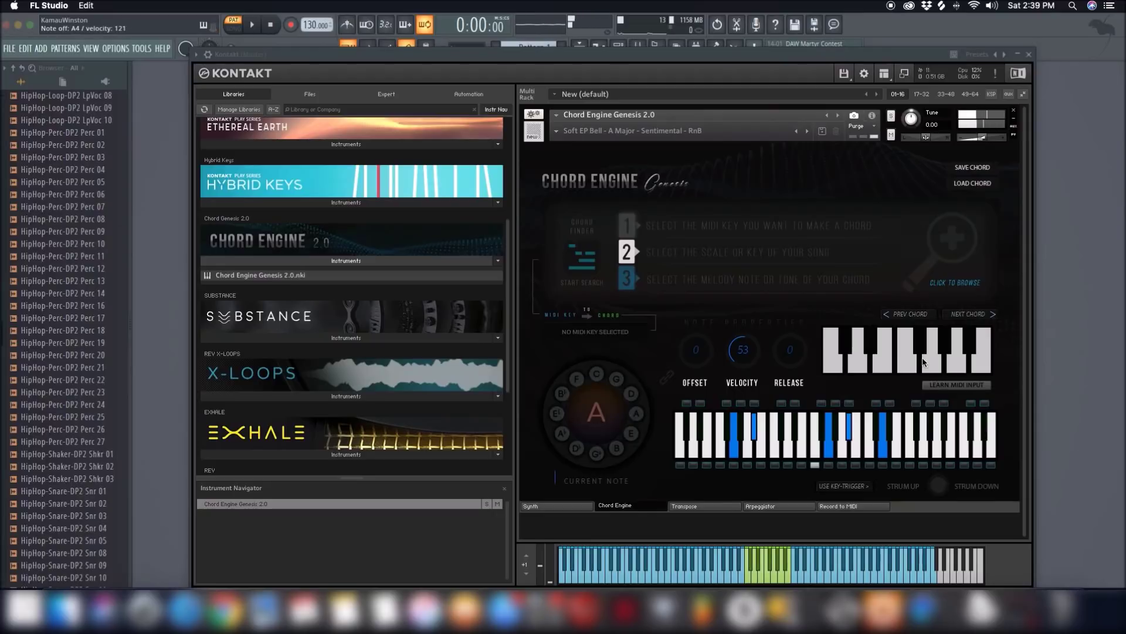
Select the C3 MIDI key, open the chord finder and choose the F scale as the song's key
left_click(836, 359)
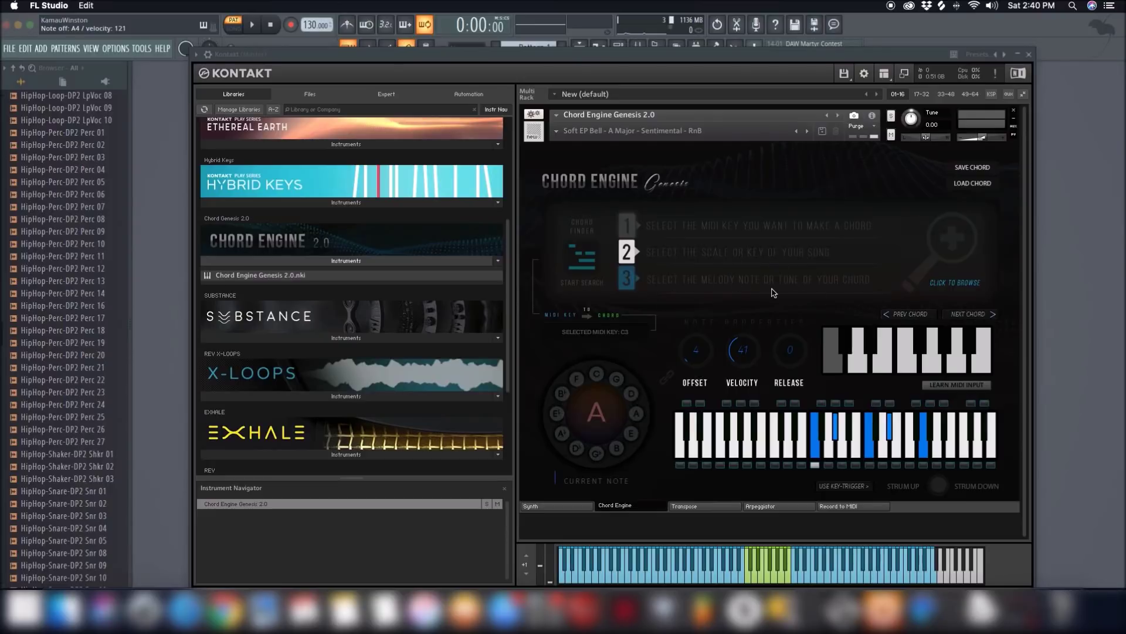
left_click(796, 261)
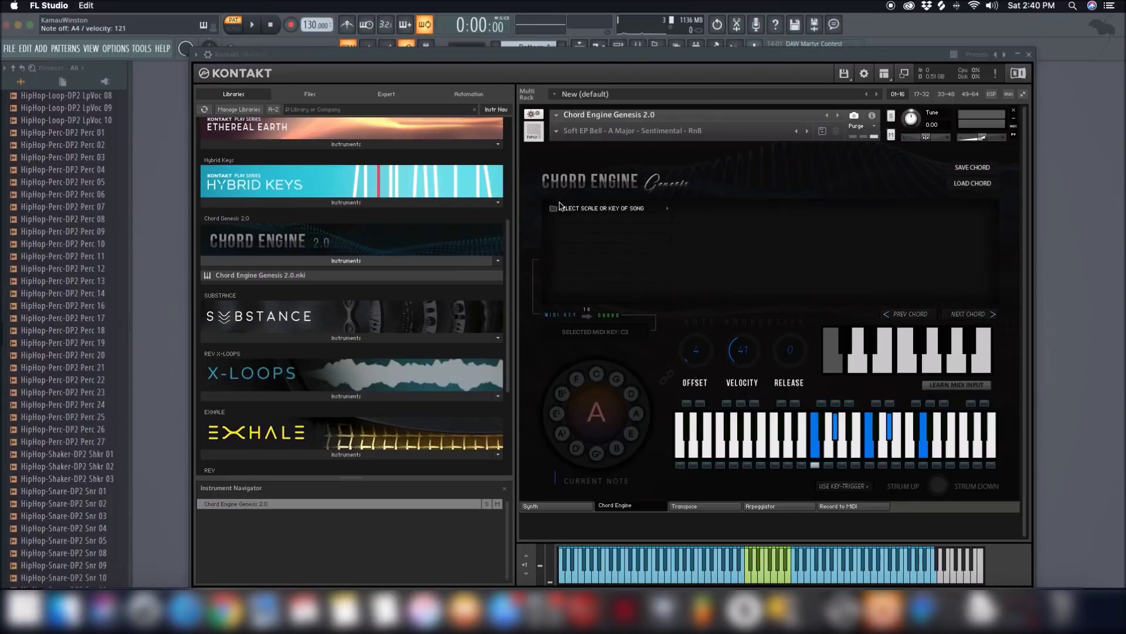
left_click(585, 209)
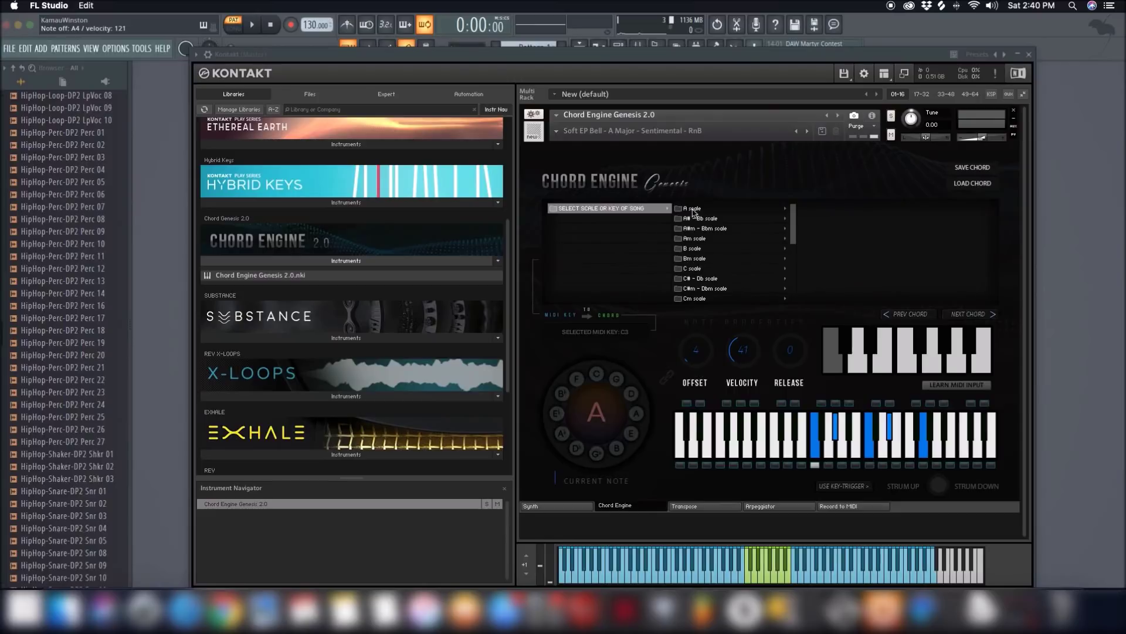
left_click_drag(796, 218, 793, 272)
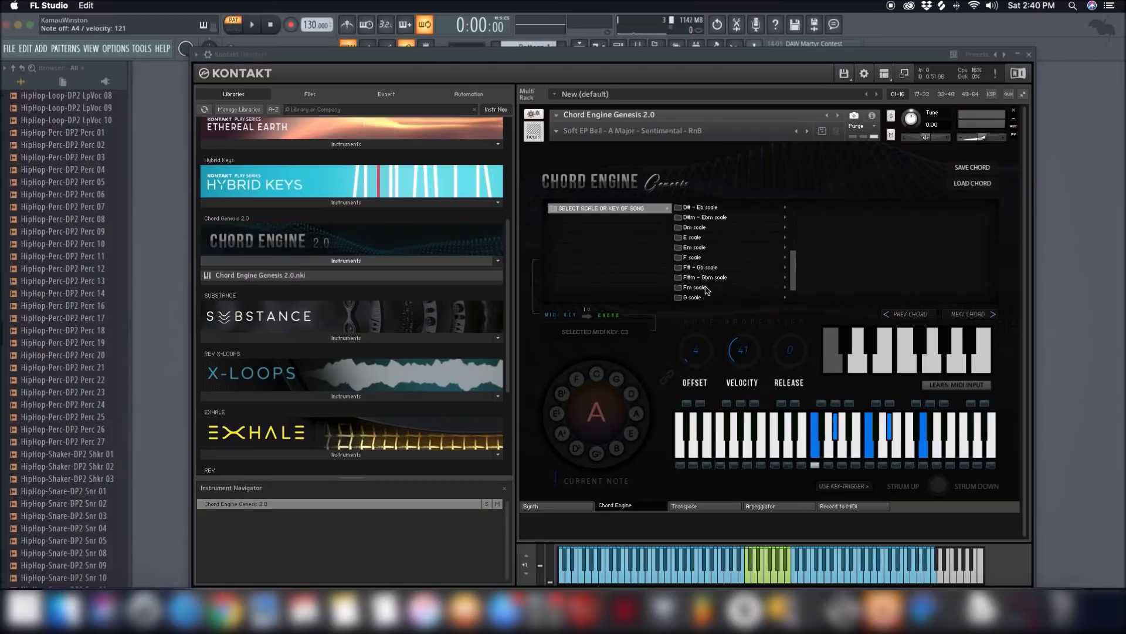
mouse_move(695, 259)
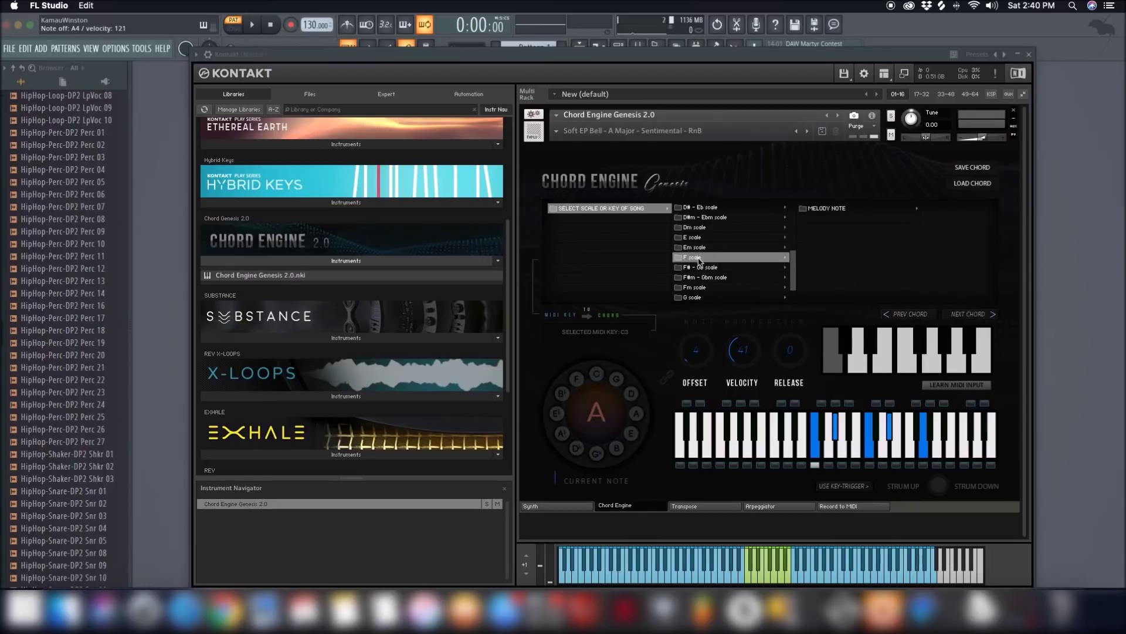
mouse_move(796, 264)
left_mouse_down()
mouse_move(793, 252)
mouse_move(795, 274)
left_mouse_up()
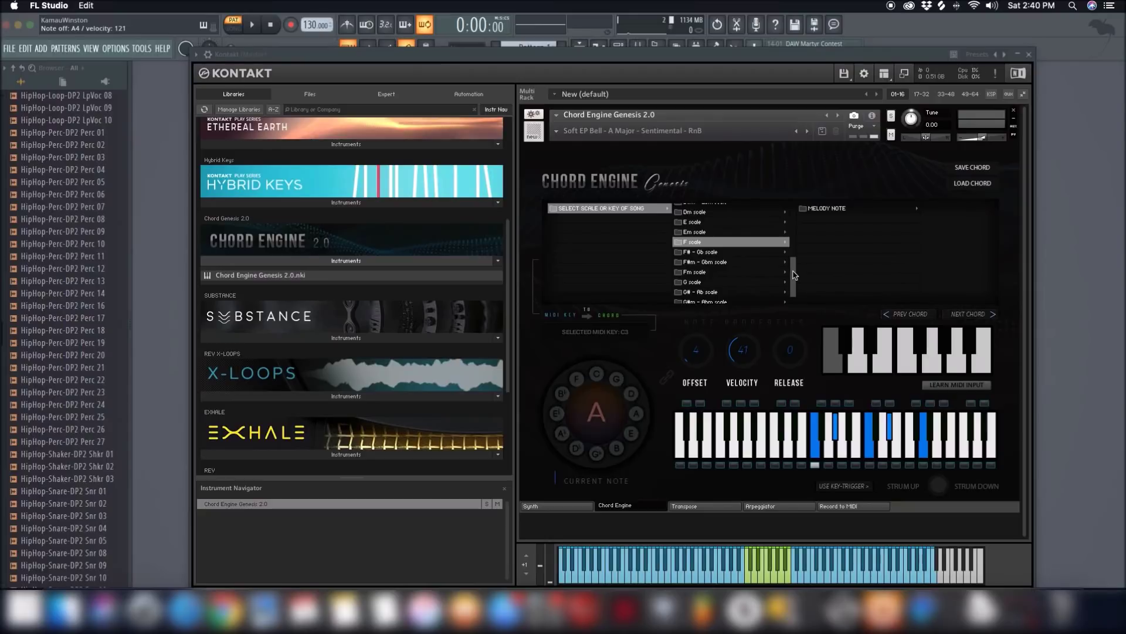
left_click_drag(795, 275, 795, 272)
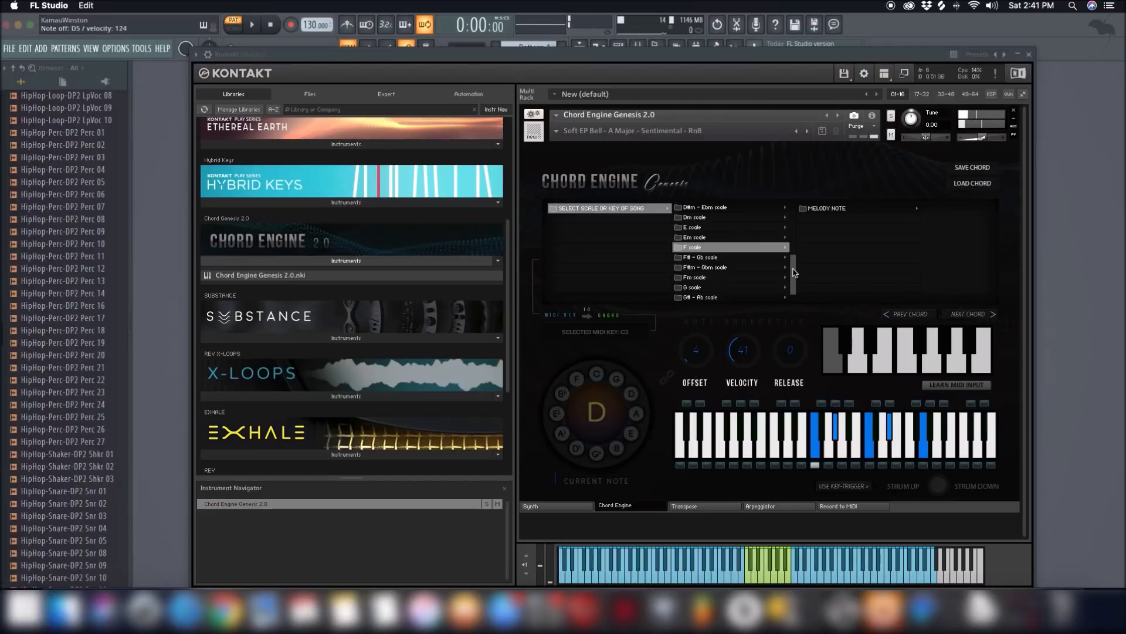
With the C3 MIDI key selected, choose melody note A and load the chord A 7sus4.nka
left_click(839, 369)
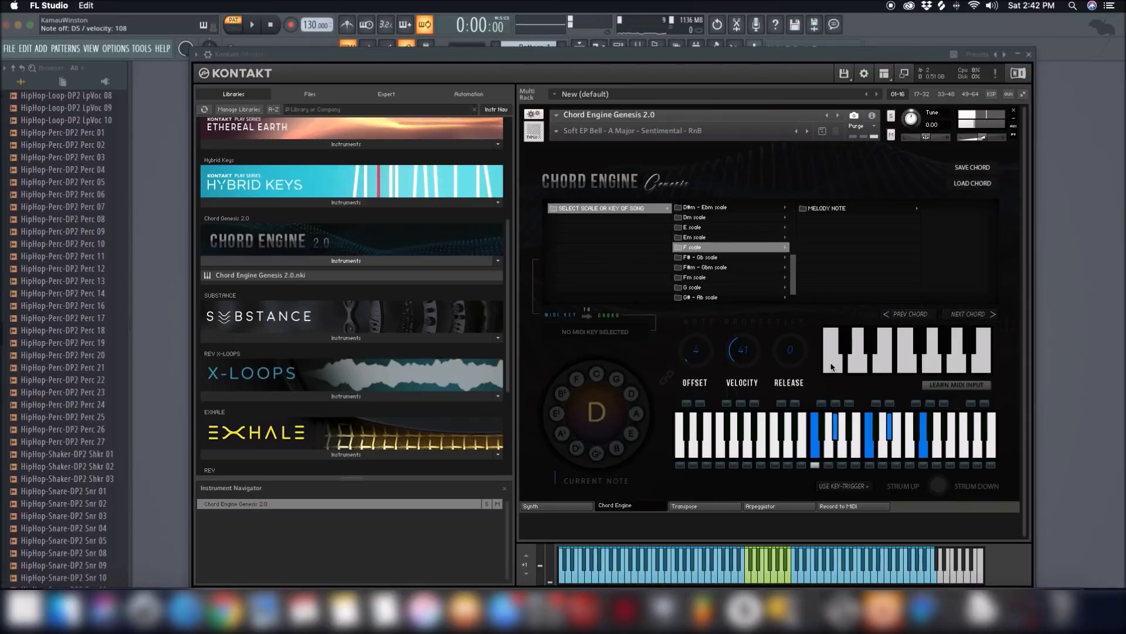
left_click(828, 208)
left_click(828, 350)
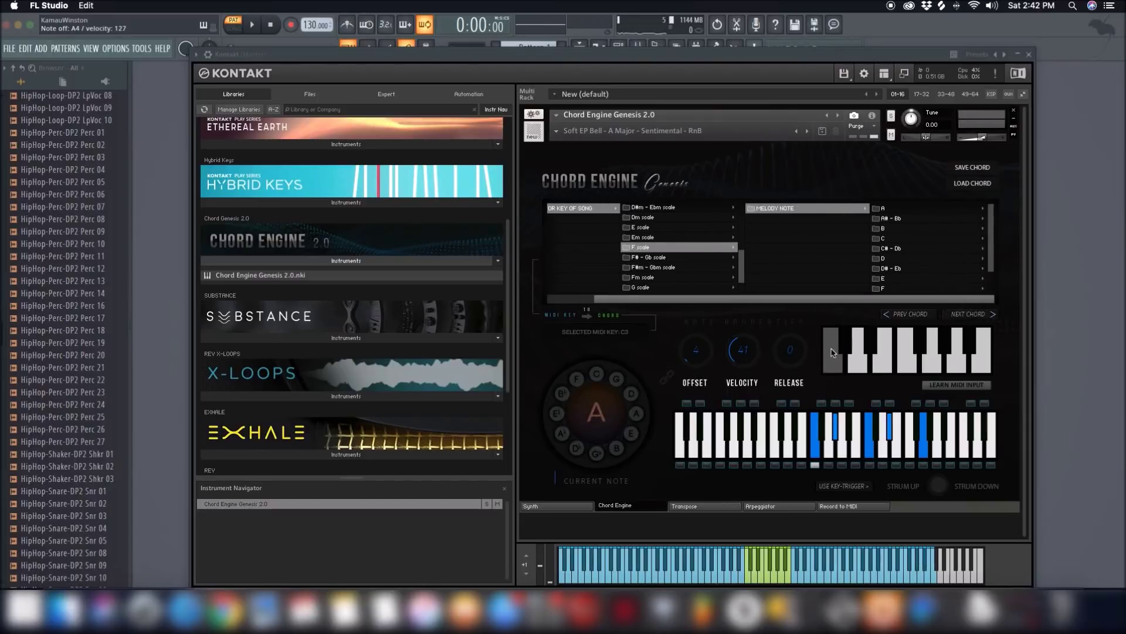
left_click(885, 209)
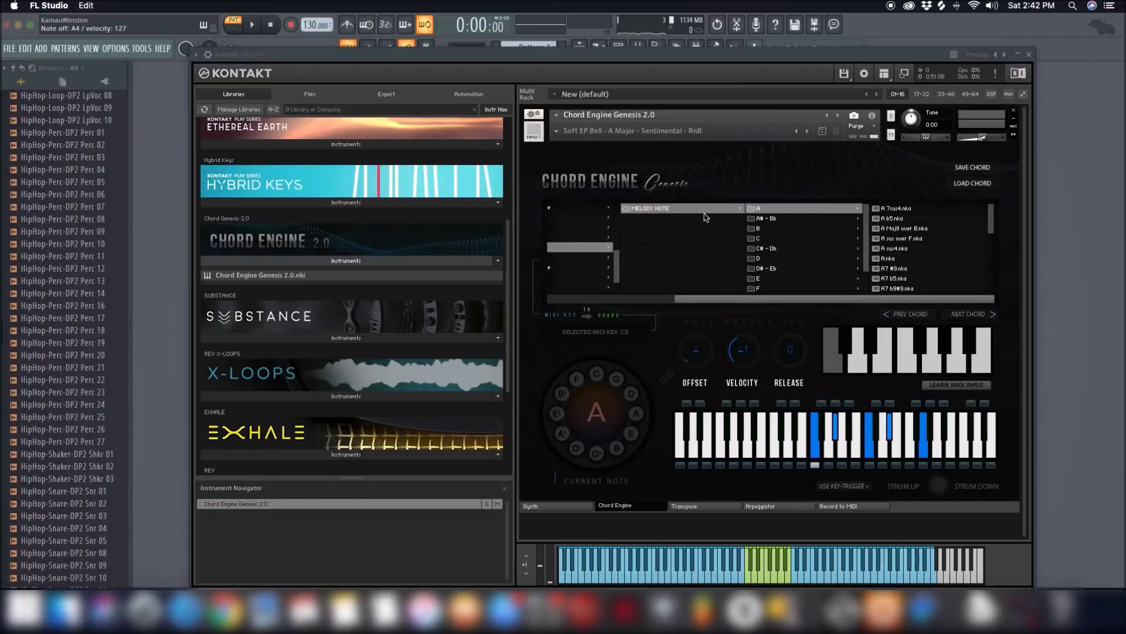
left_click(650, 208)
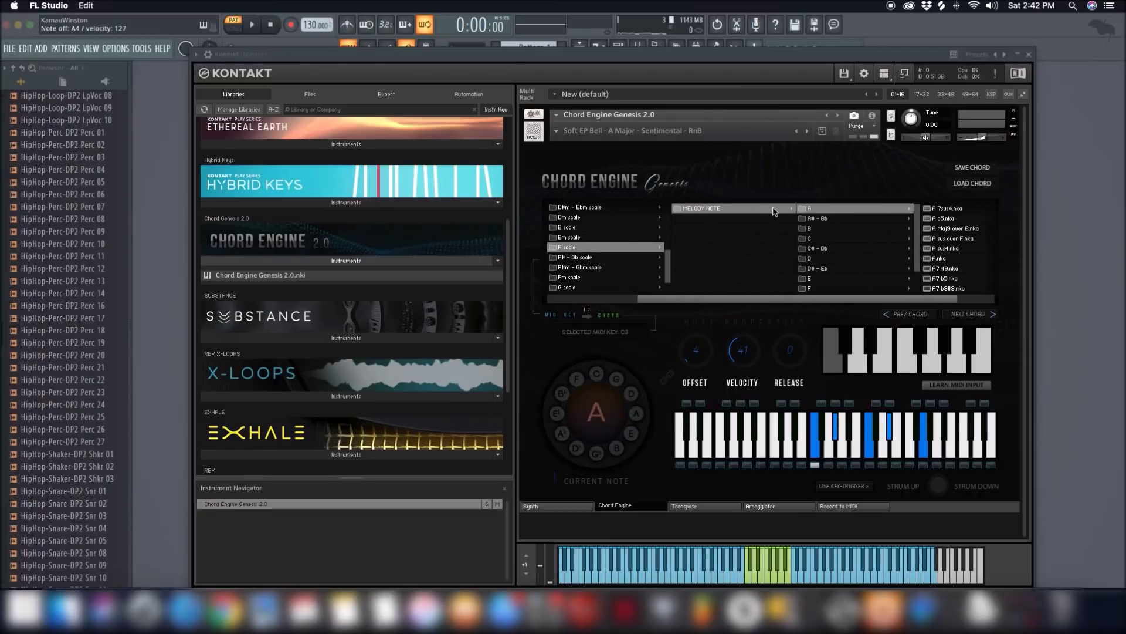
left_click(916, 212)
scroll(908, 304, "right", 2)
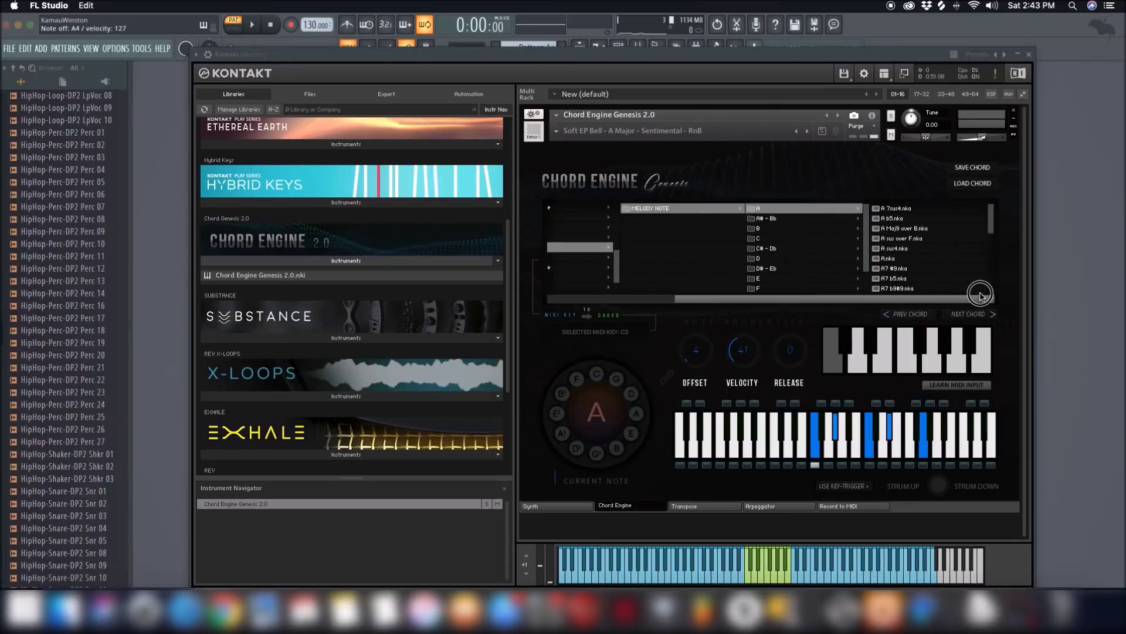
left_click(902, 209)
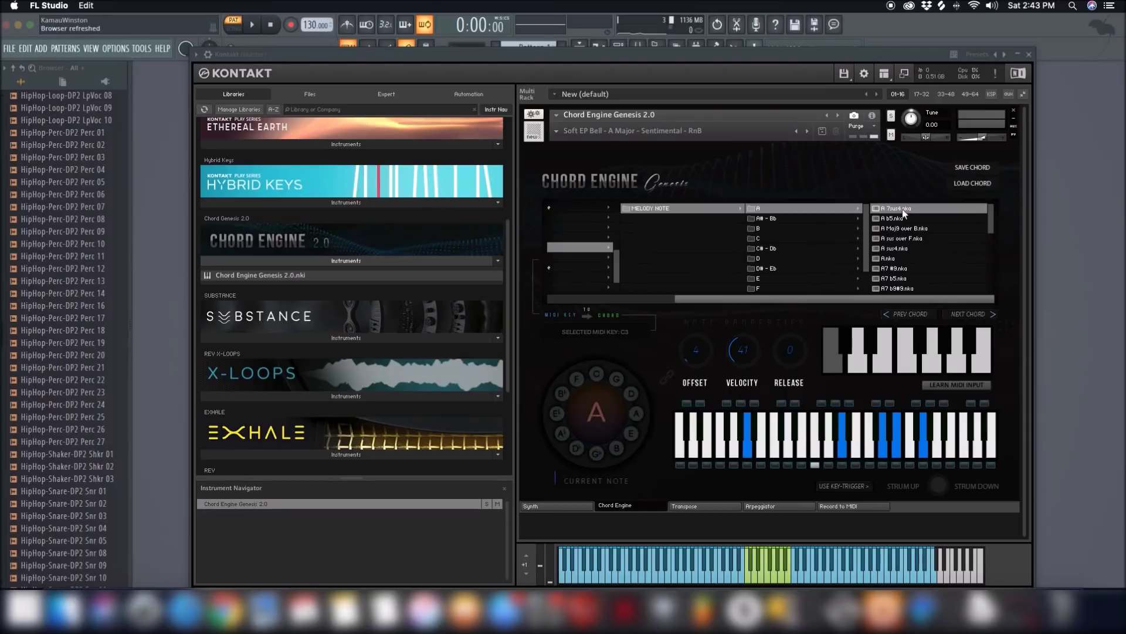
Step forward through the melody note A chords on C3 from A 7sus4.nka to A7 #9.nka
left_click(969, 313)
left_click(970, 312)
left_click(969, 313)
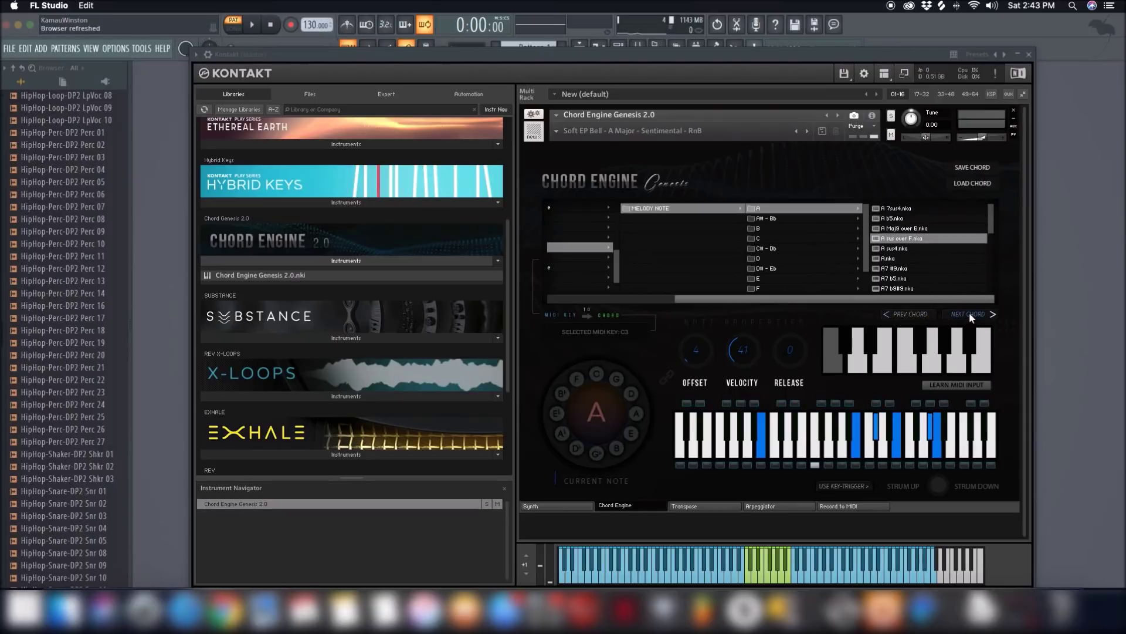
left_click(969, 312)
left_click(969, 312)
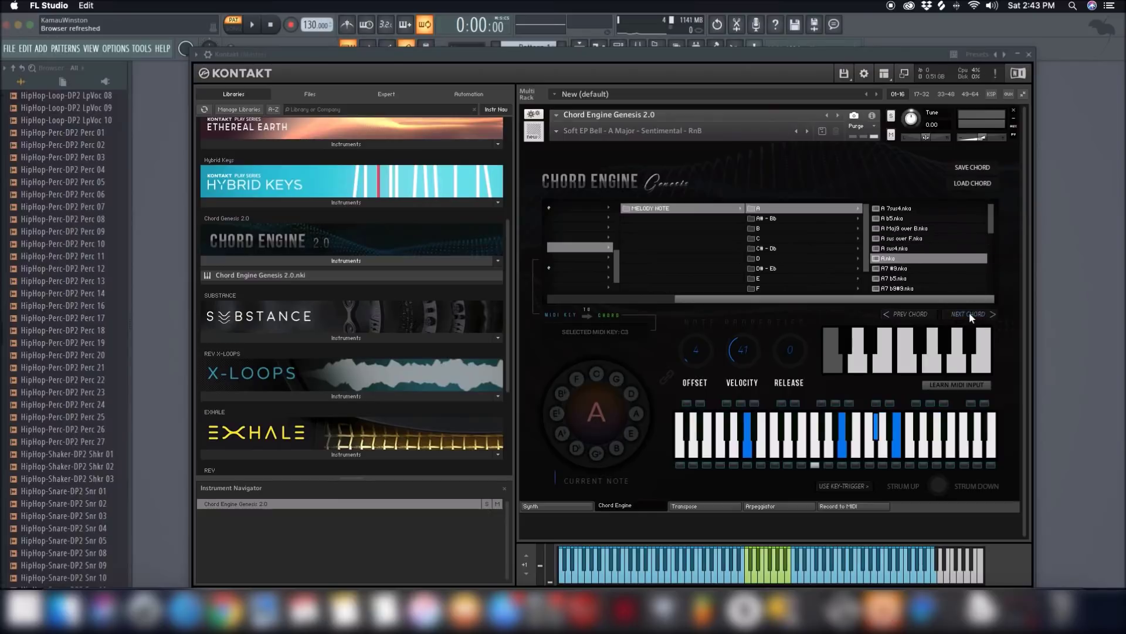
left_click(969, 312)
Step back through the melody note A chords on C3 to A 7sus4.nka
left_click(913, 312)
left_click(913, 312)
left_click(914, 312)
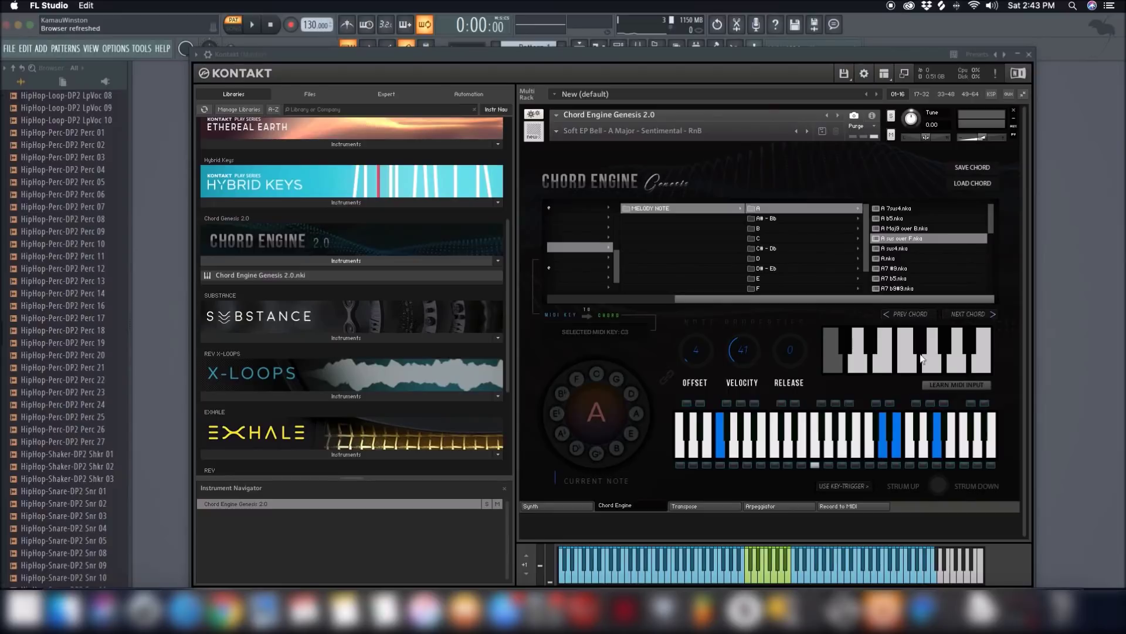
left_click(910, 312)
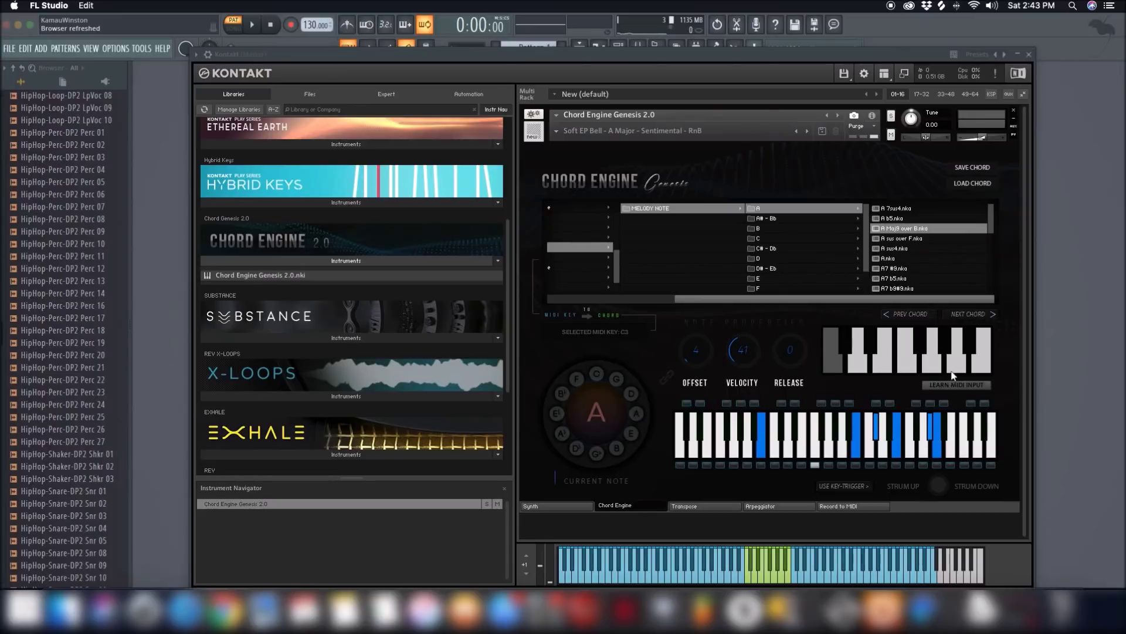
left_click(909, 314)
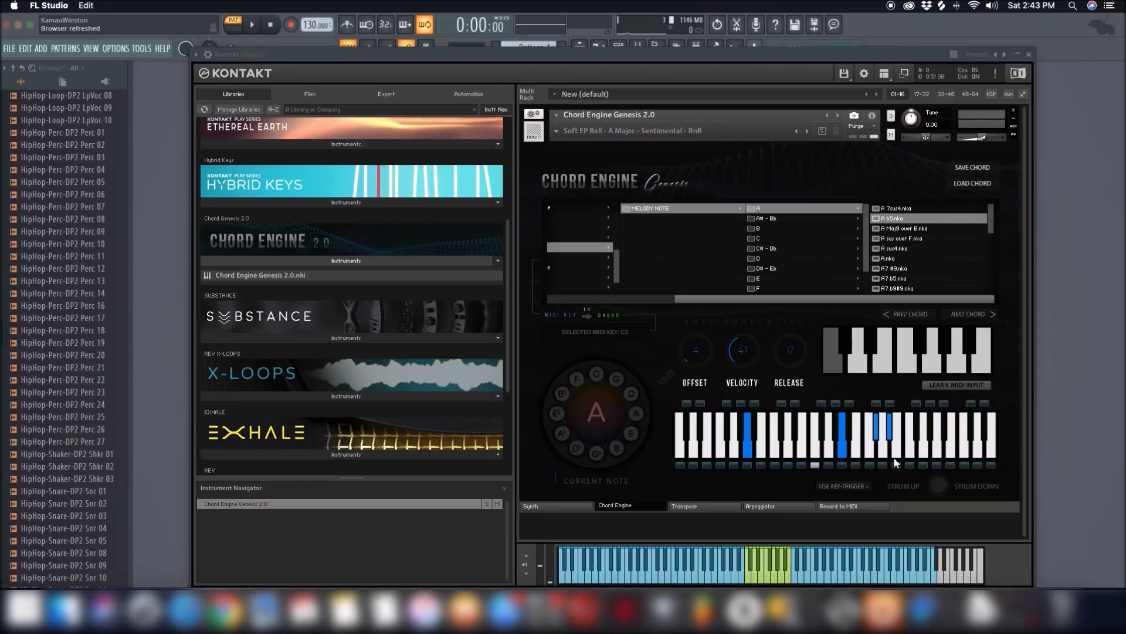
left_click(914, 313)
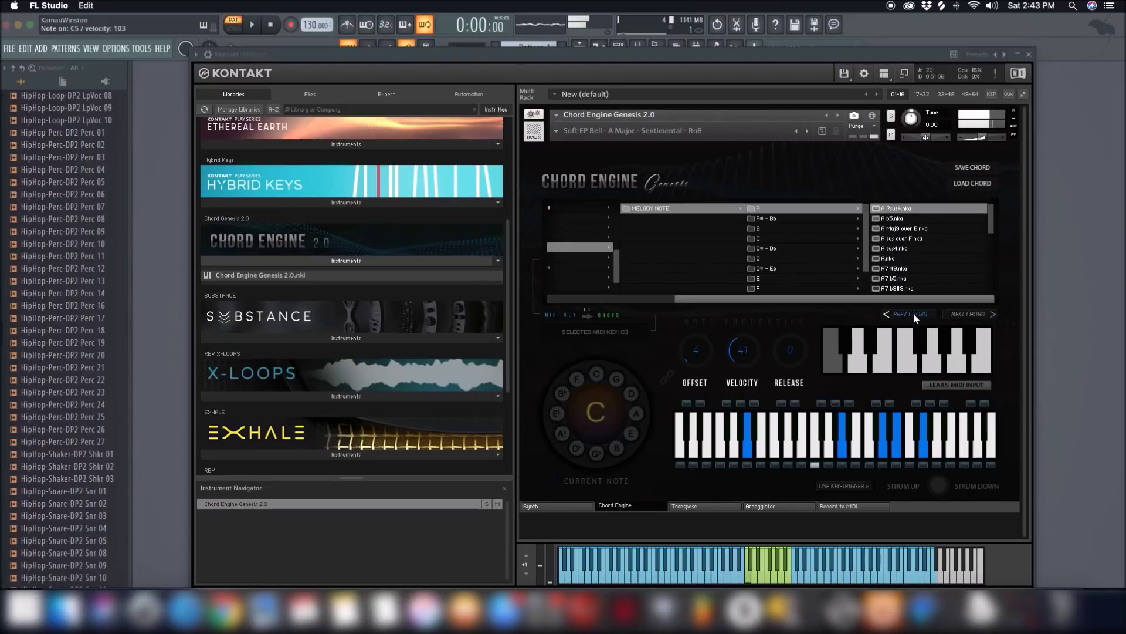
Link the C3 chord's notes with an offset of 0 and load the next chord, A b5.nka
left_click(667, 376)
left_click(976, 315)
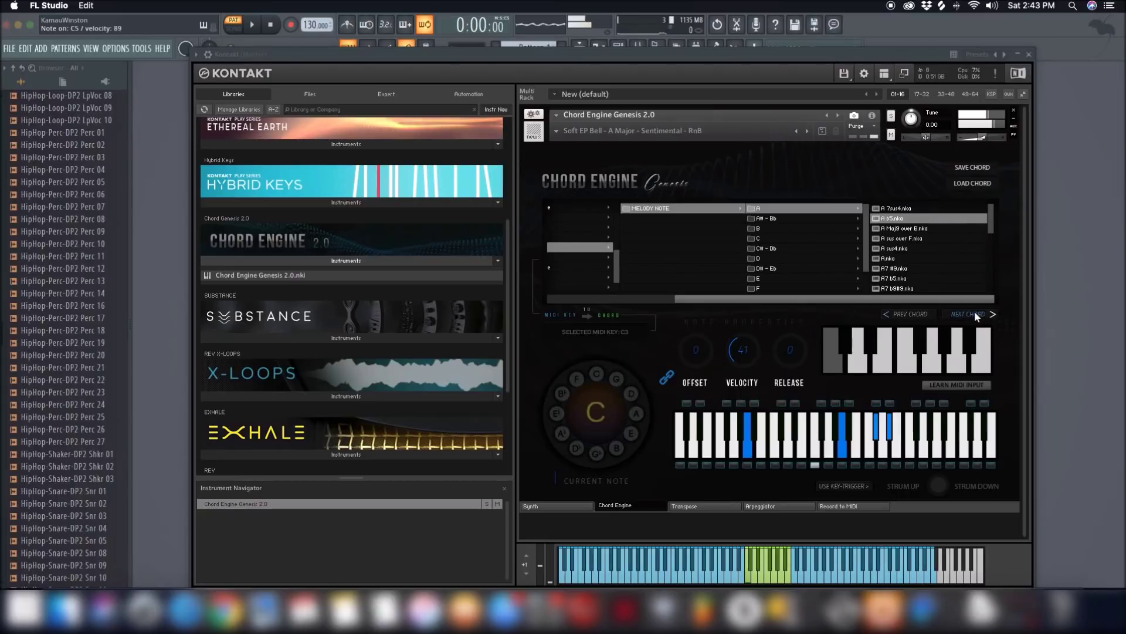
Step forward through the melody note A chords on C3 from A b5.nka to A7 b5.nka
left_click(977, 315)
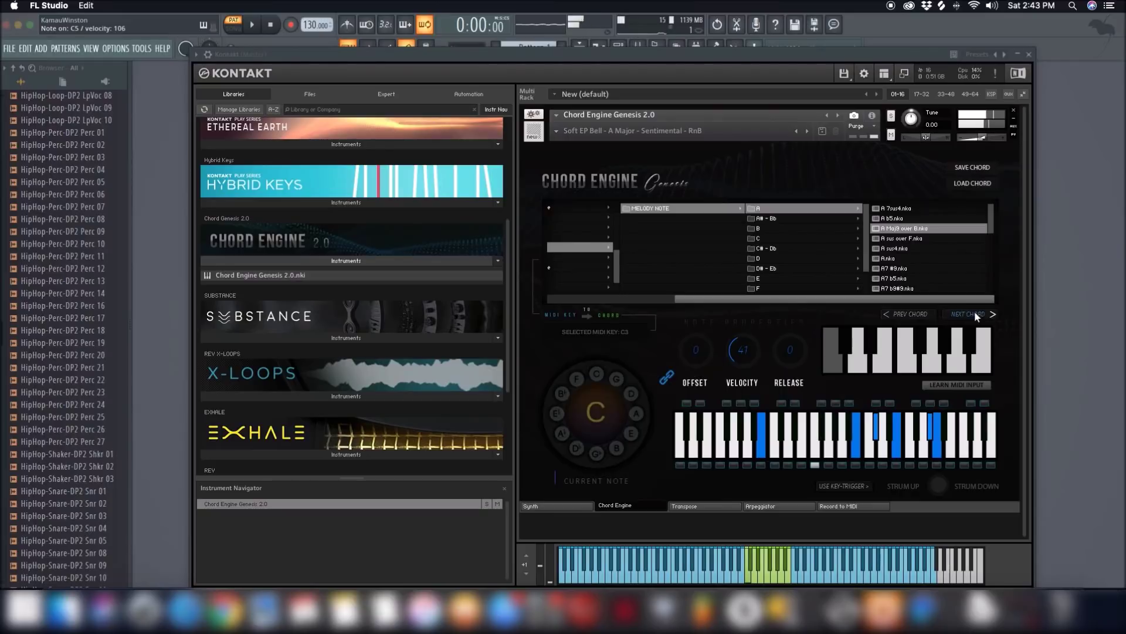
left_click_drag(990, 233, 998, 203)
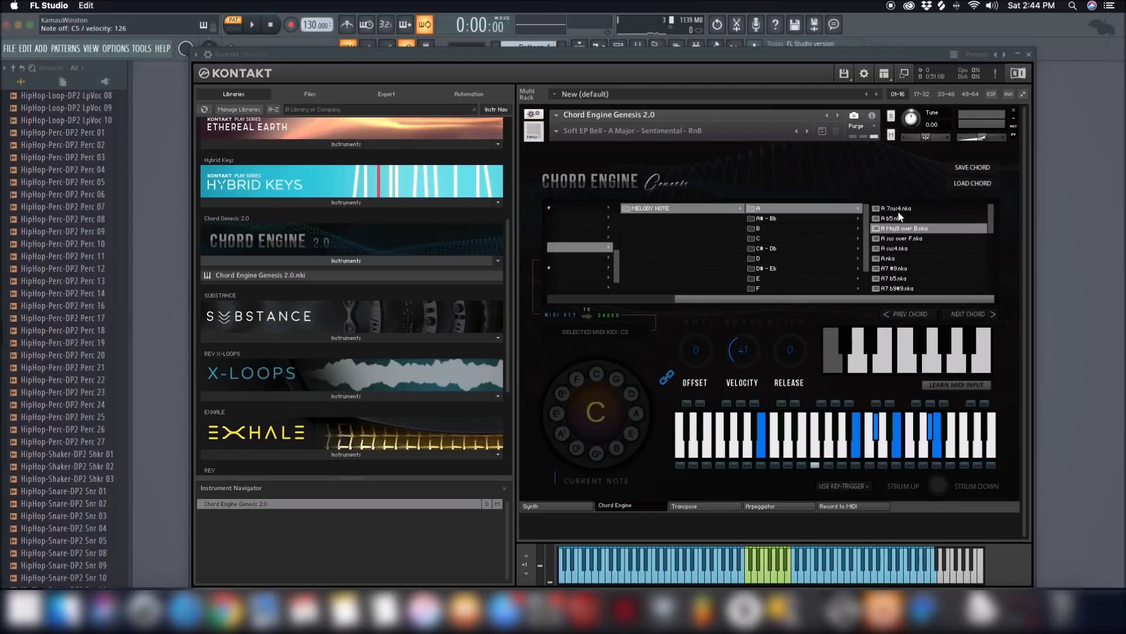
mouse_move(991, 212)
left_mouse_down()
mouse_move(989, 274)
mouse_move(995, 195)
left_mouse_up()
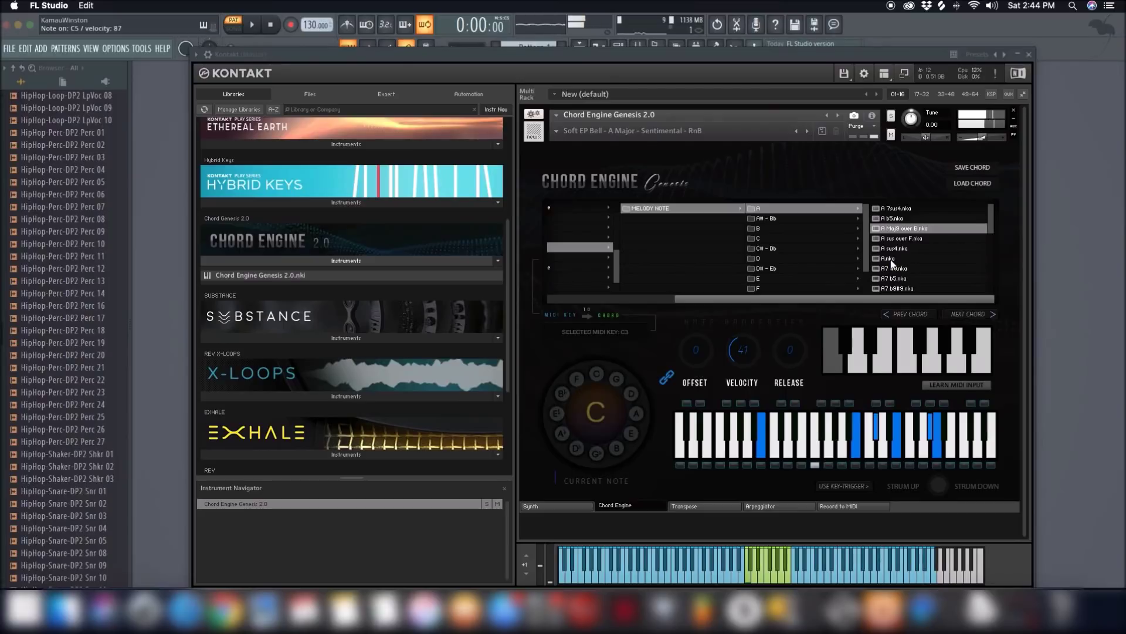
left_click(983, 315)
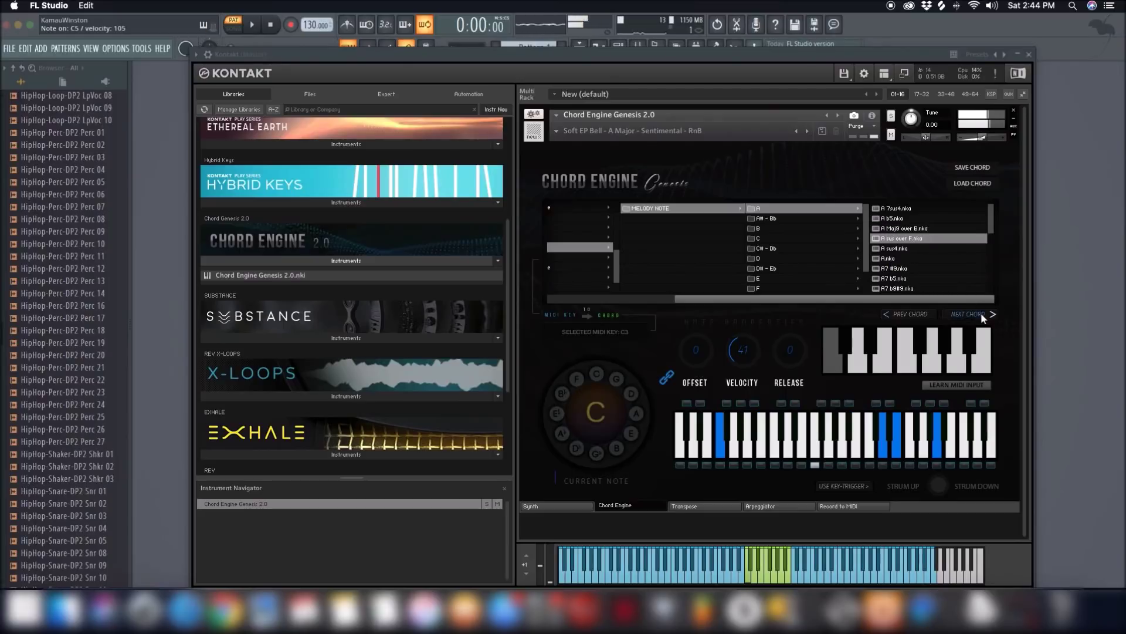
left_click(983, 316)
left_click(983, 316)
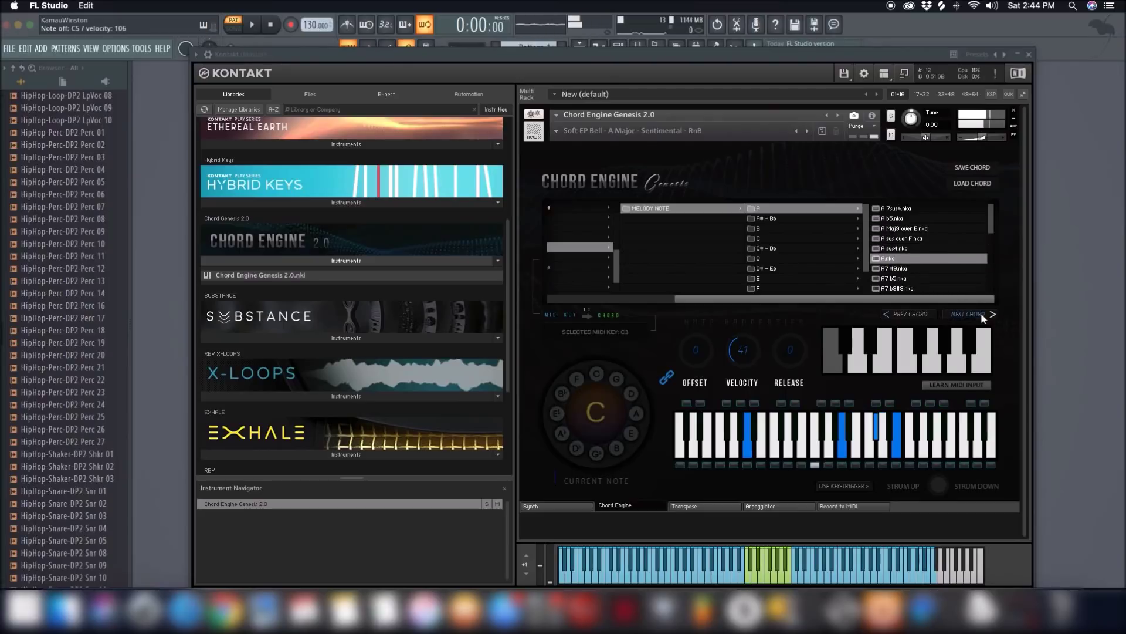
left_click(983, 316)
left_click(981, 316)
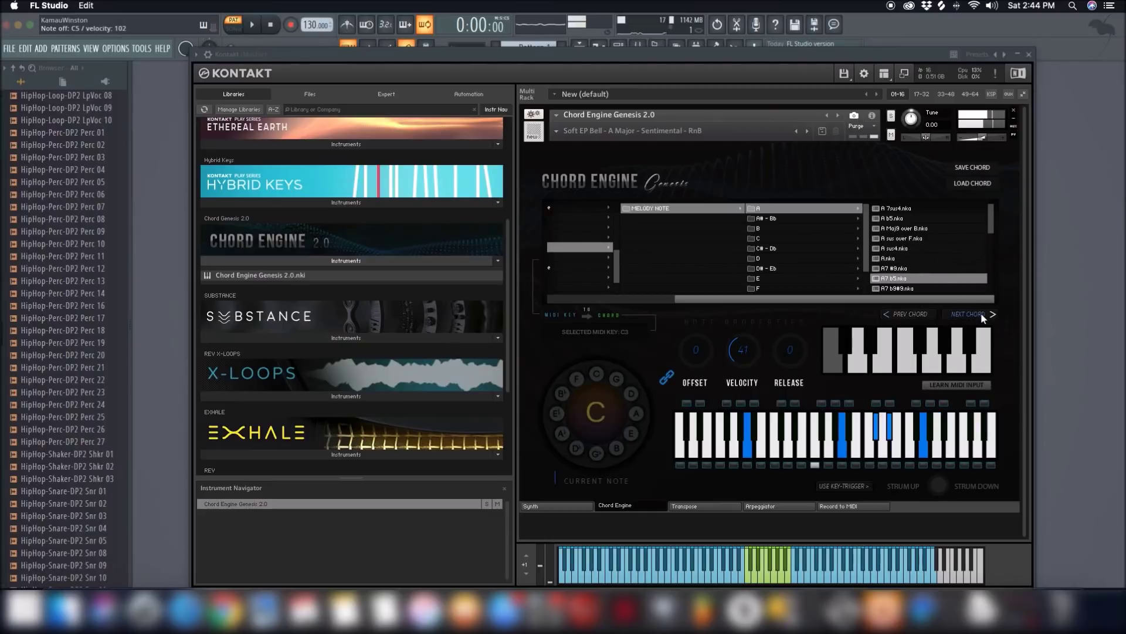
Continue forward through the melody note A chords on C3 from A7 b5.nka to Adim.nka
left_click(978, 315)
left_click(978, 316)
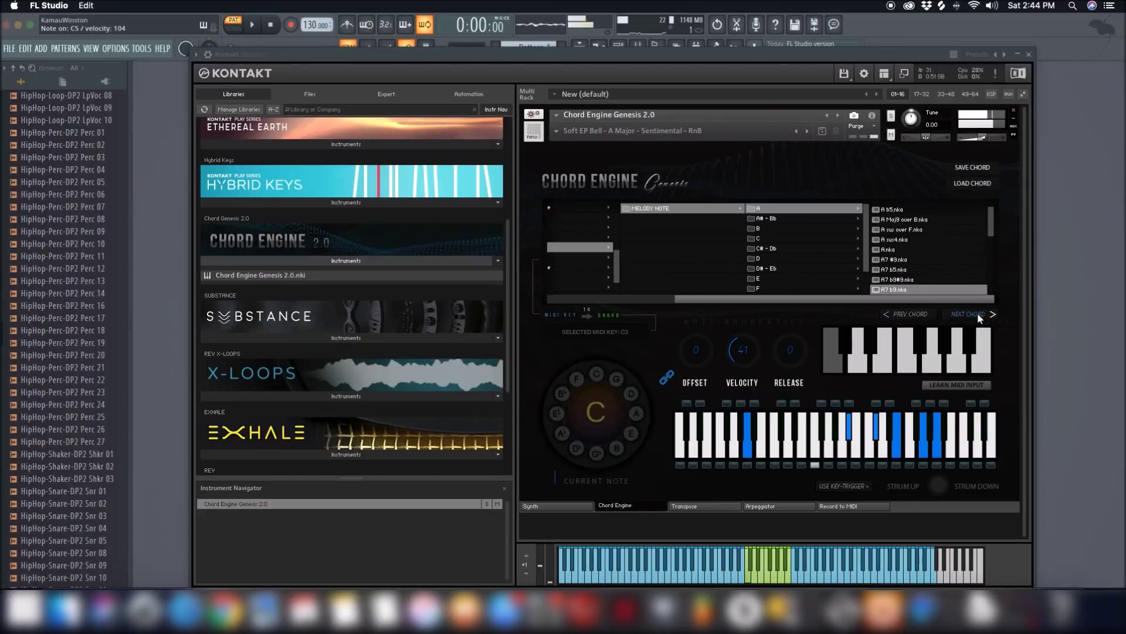
left_click(978, 314)
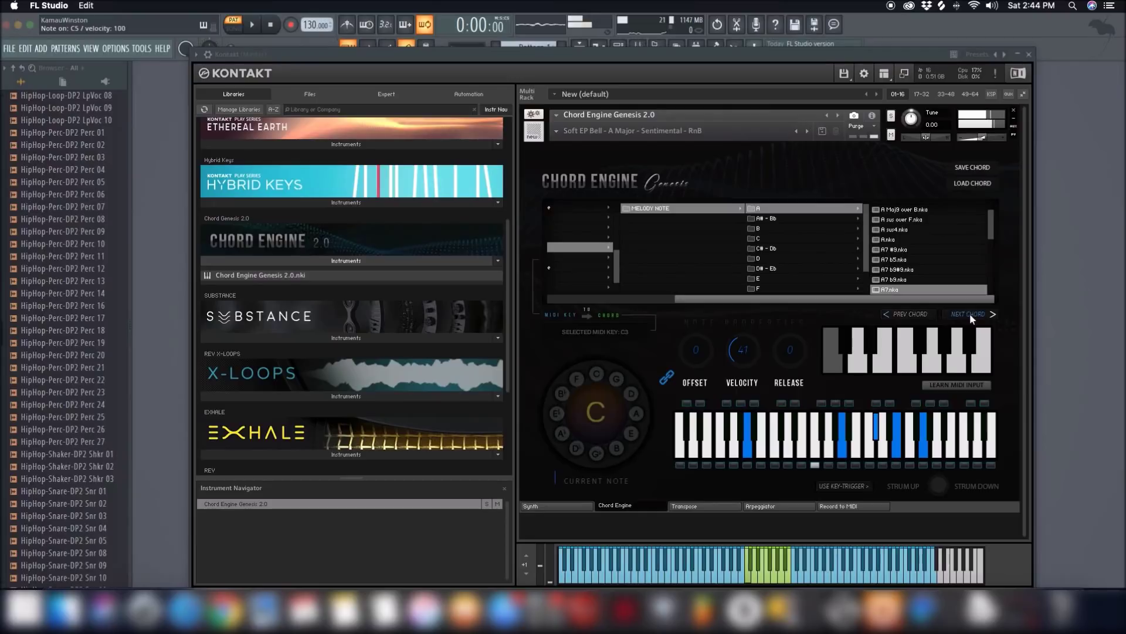
left_click(971, 314)
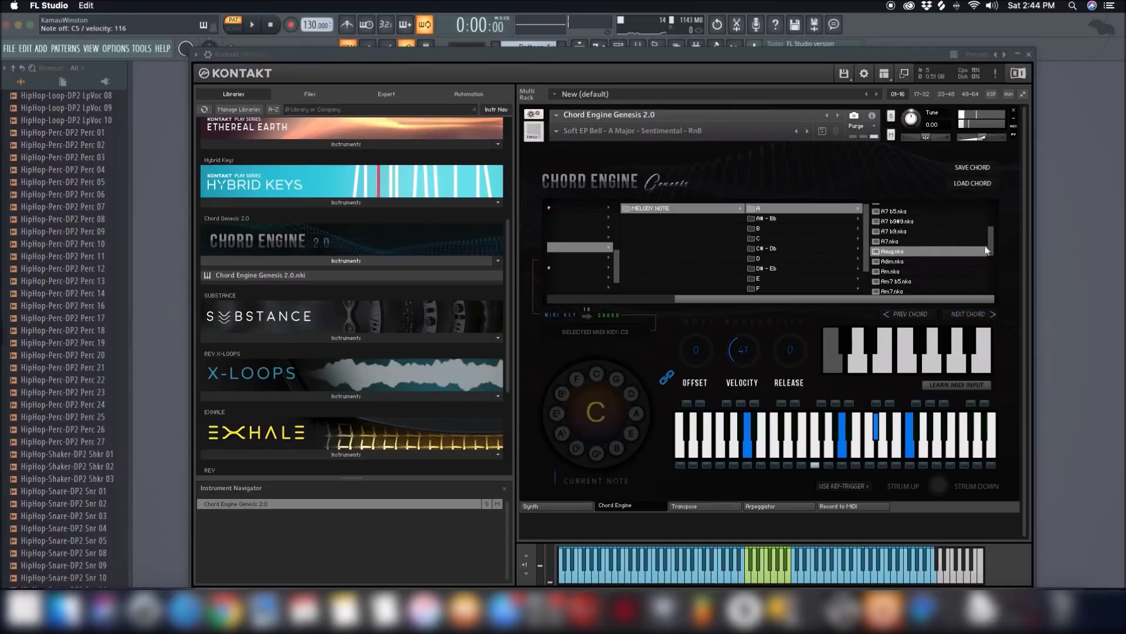
left_click(973, 315)
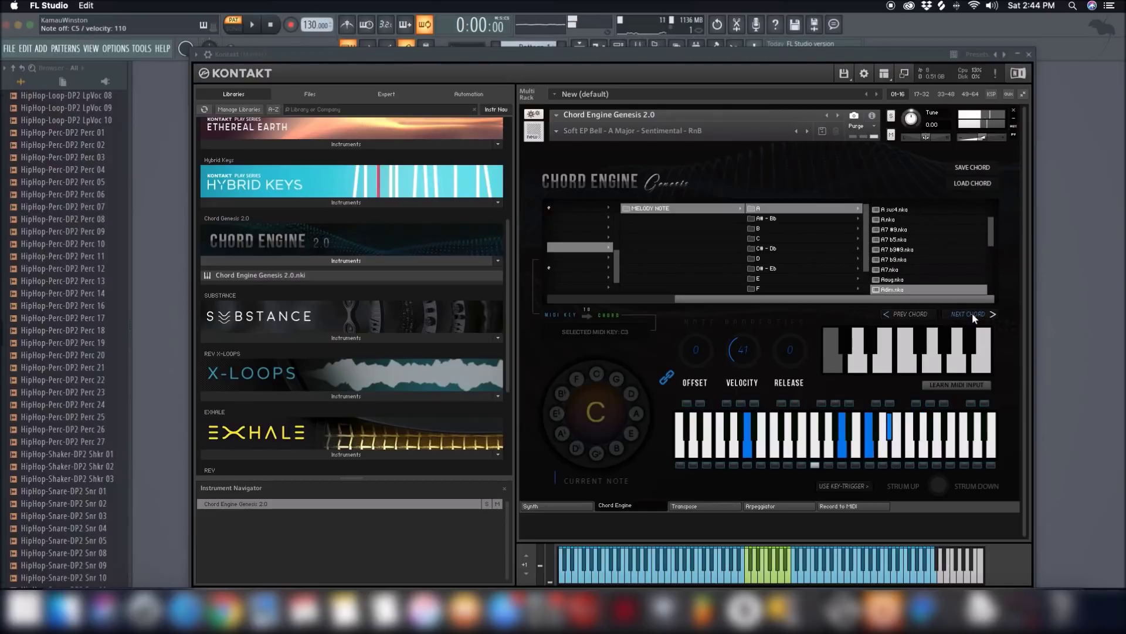
Load the chord Am.nka on C3 and step forward through the melody note A chords to Am7.nka
left_click_drag(988, 217, 988, 234)
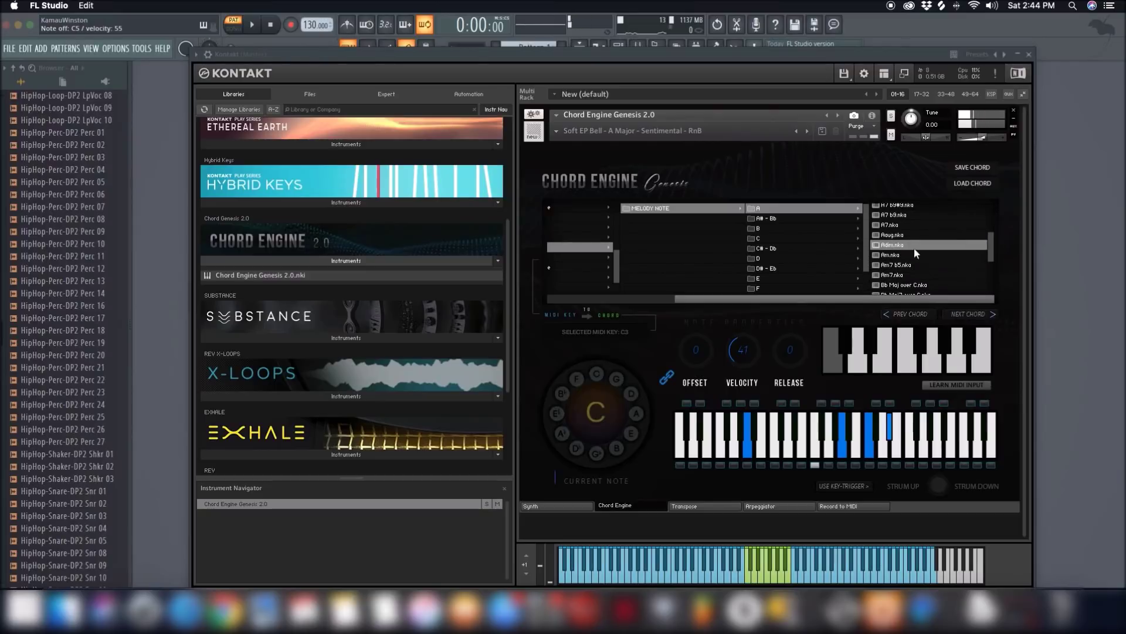
left_click(898, 254)
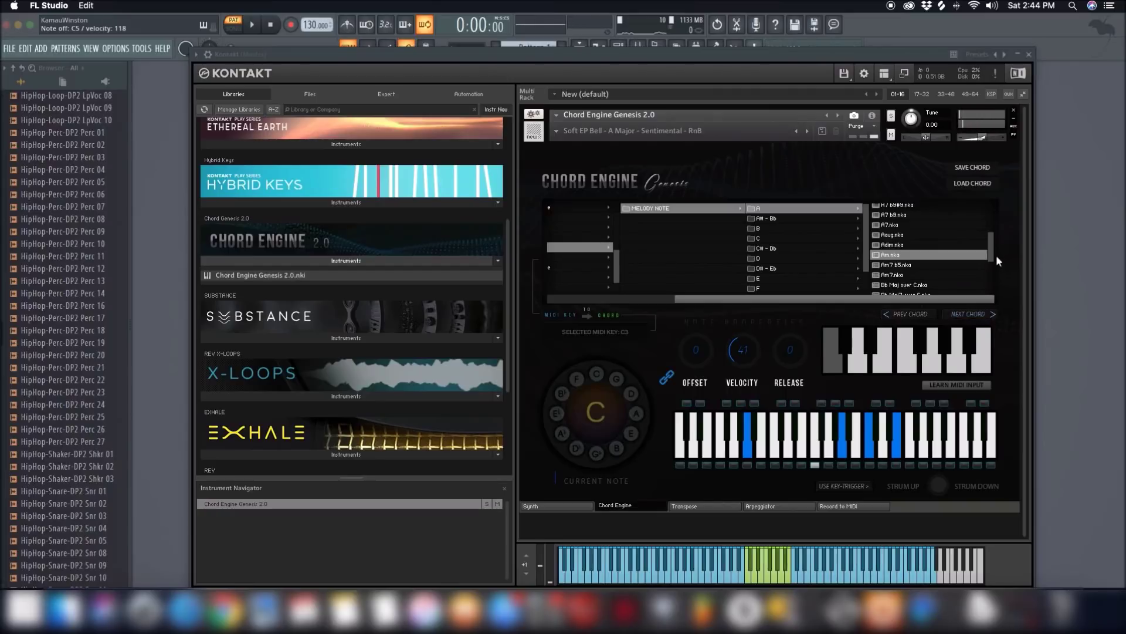
mouse_move(991, 254)
left_mouse_down()
mouse_move(987, 209)
mouse_move(994, 241)
left_mouse_up()
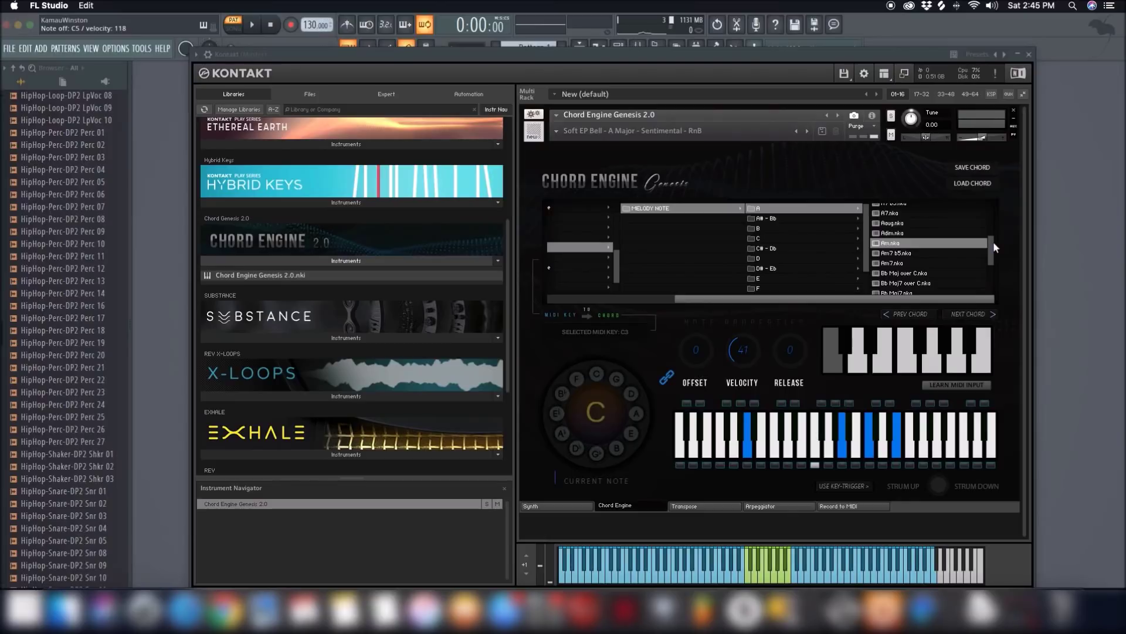
left_click(972, 316)
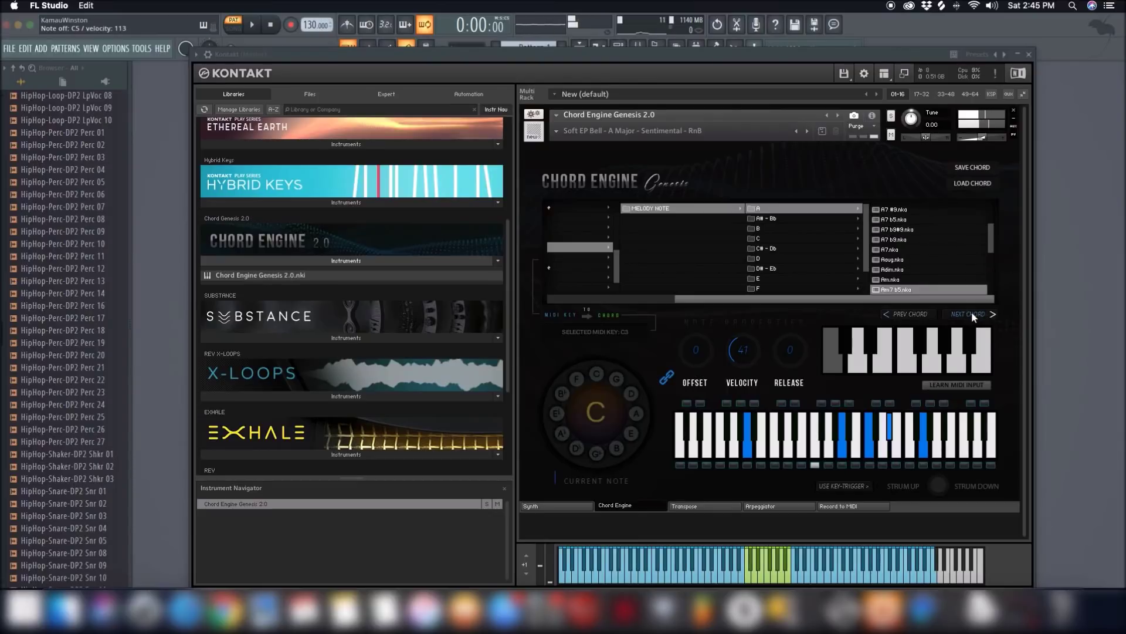
left_click_drag(993, 234, 991, 246)
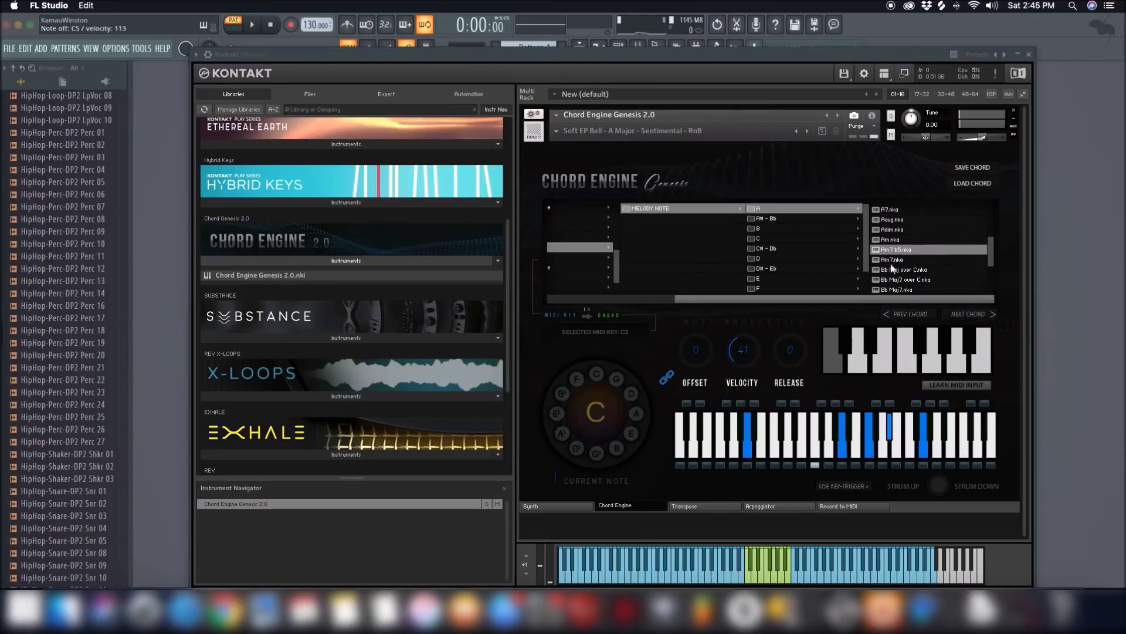
left_click(961, 314)
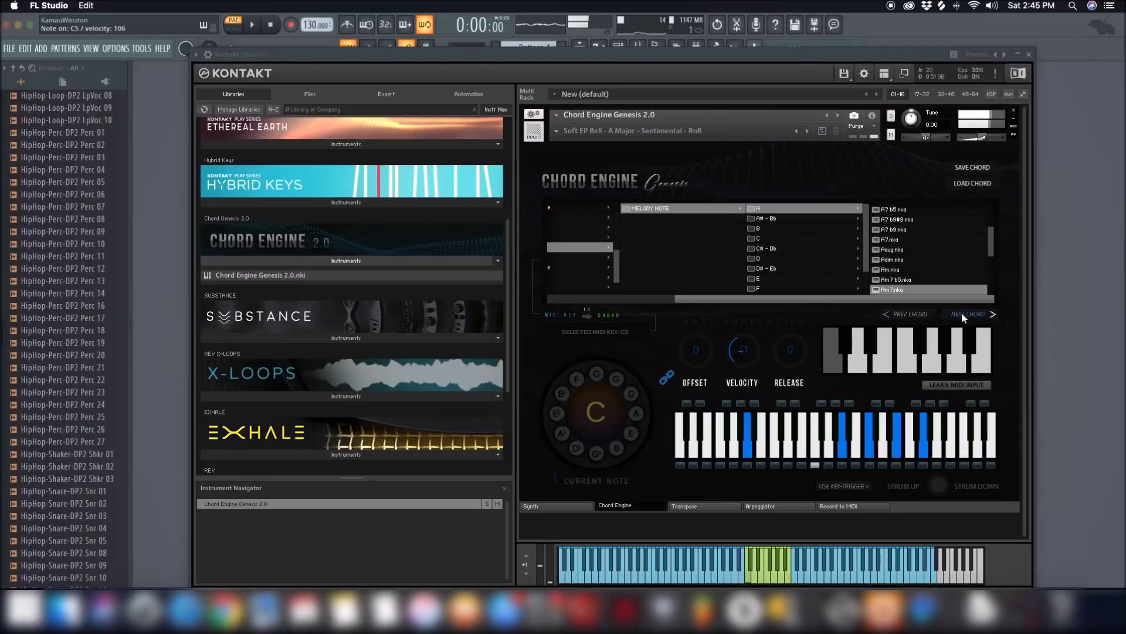
left_click_drag(993, 232, 990, 252)
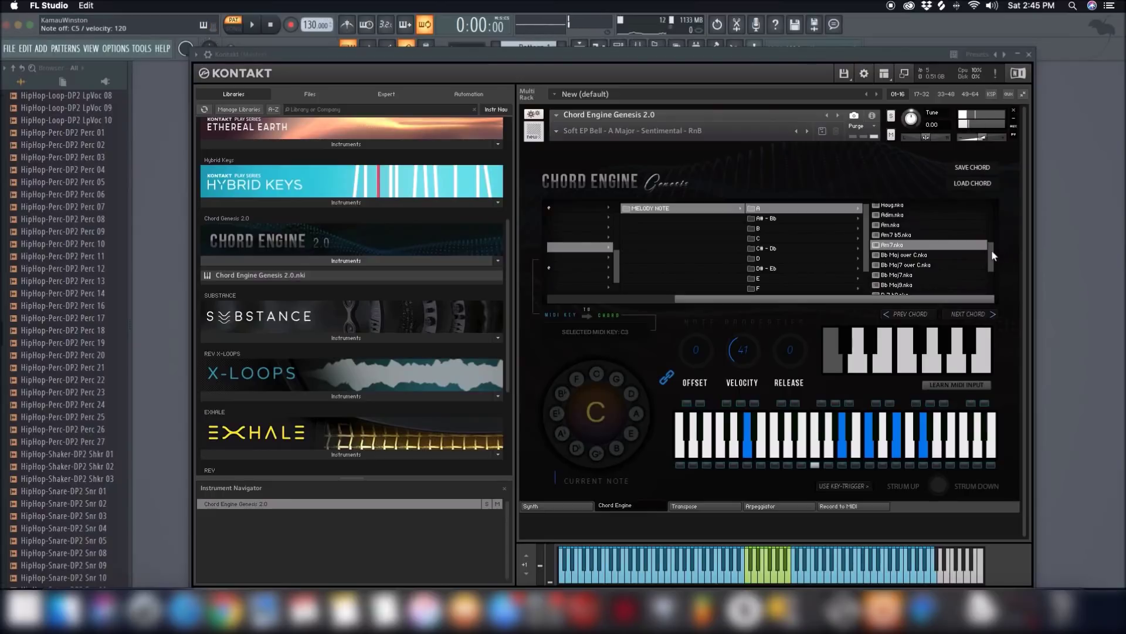
mouse_move(991, 248)
left_mouse_down()
mouse_move(991, 281)
mouse_move(991, 240)
left_mouse_up()
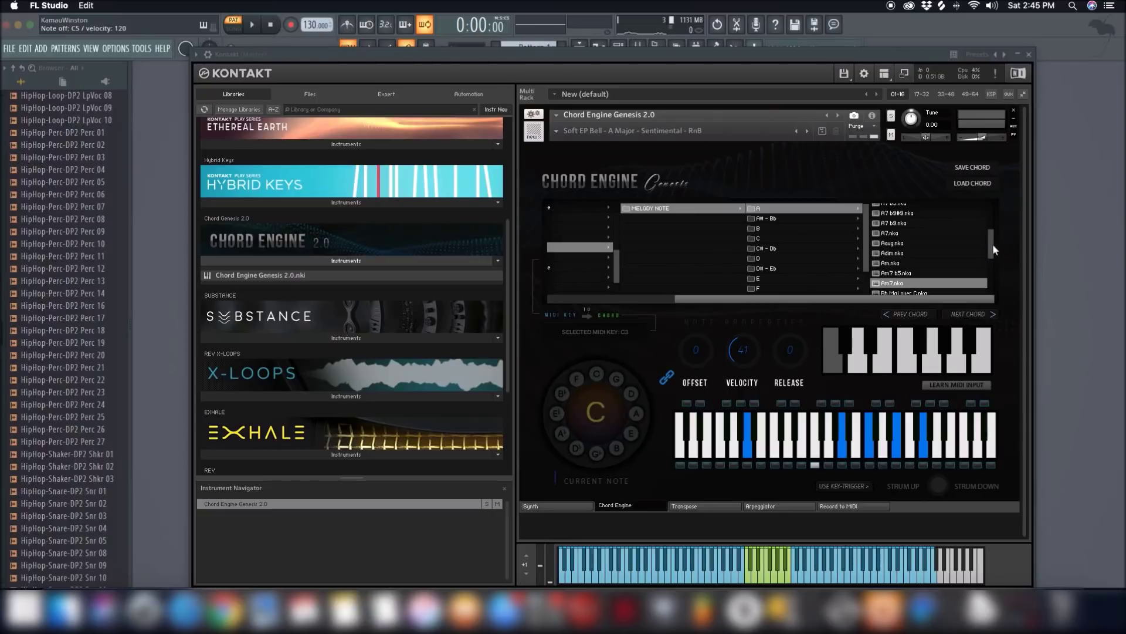
left_click_drag(992, 244, 991, 221)
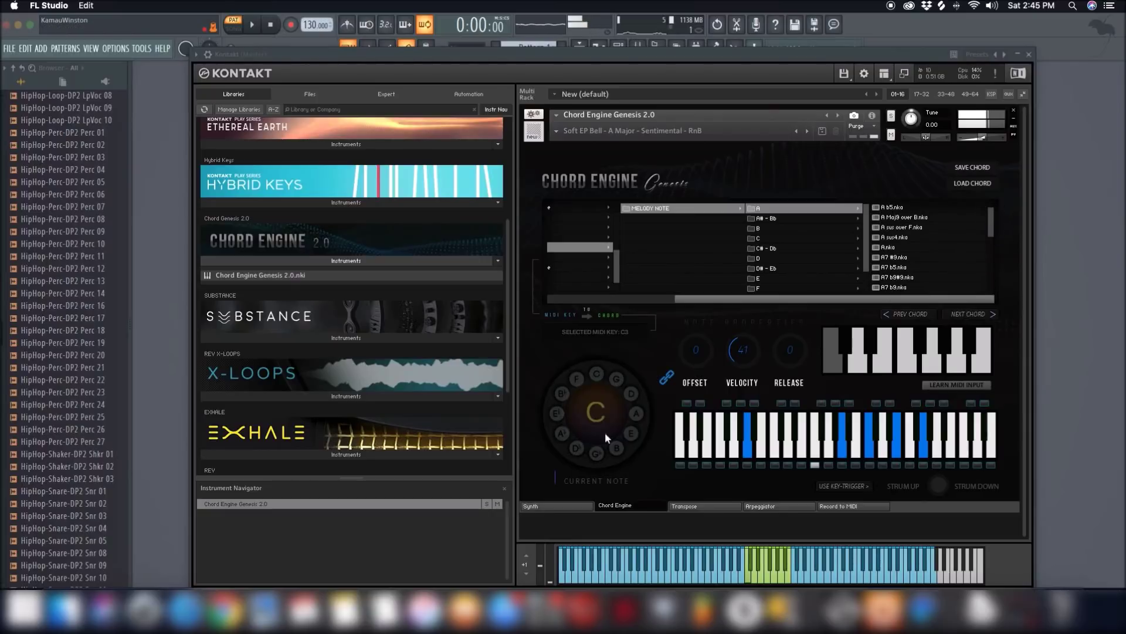
With the C#3/Db3 MIDI key selected, choose melody note C and load the chord Am7b5.nka
left_click(844, 343)
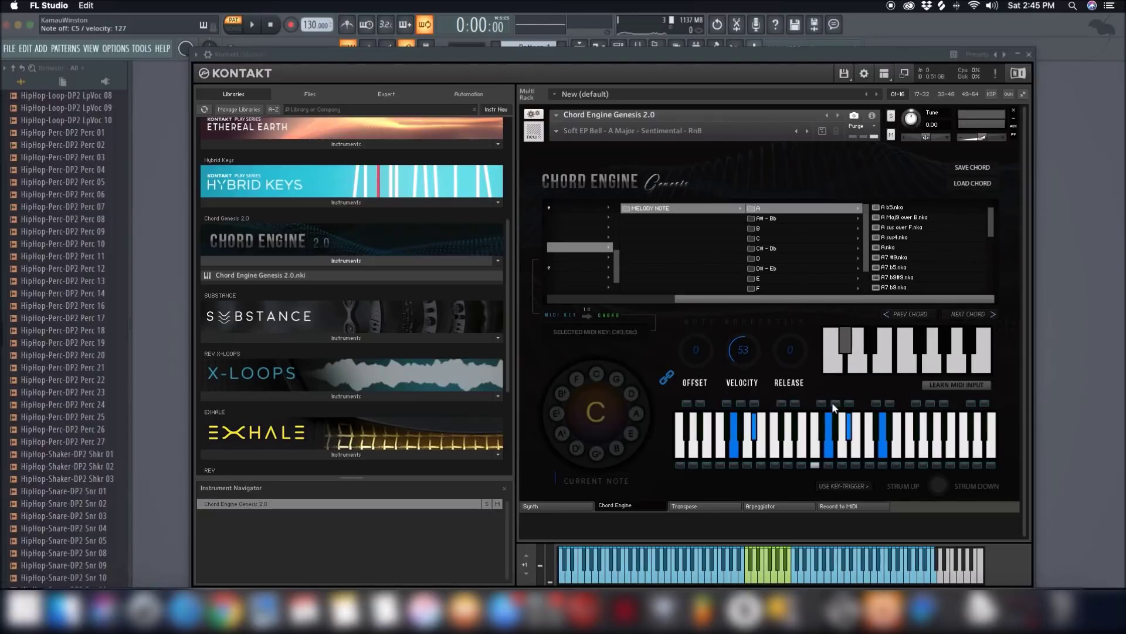
left_click(844, 345)
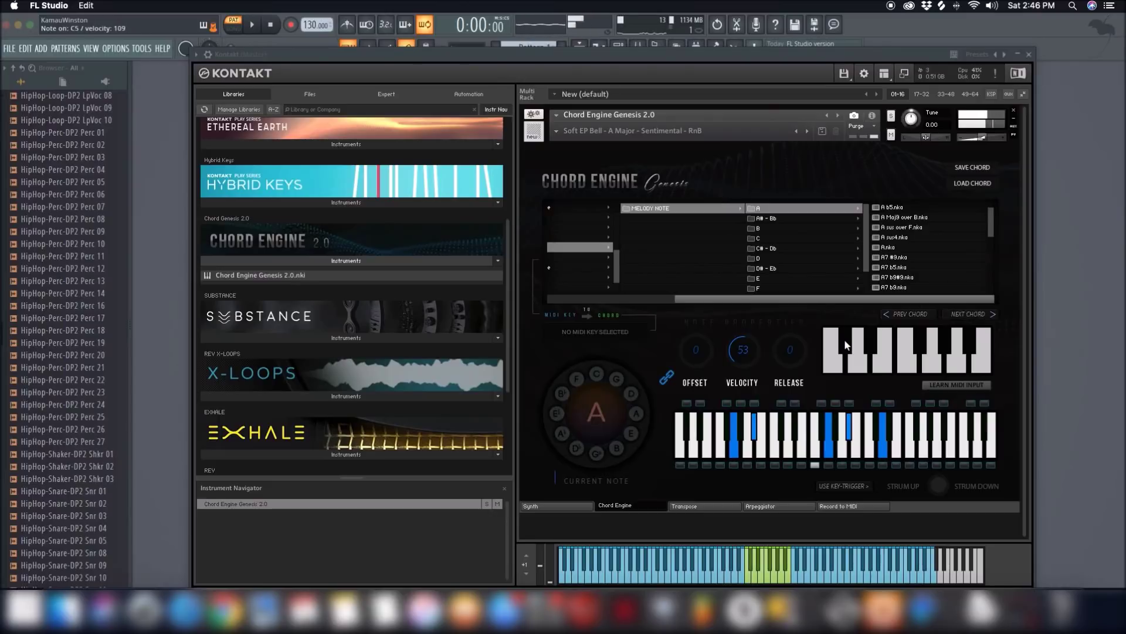
left_click(760, 239)
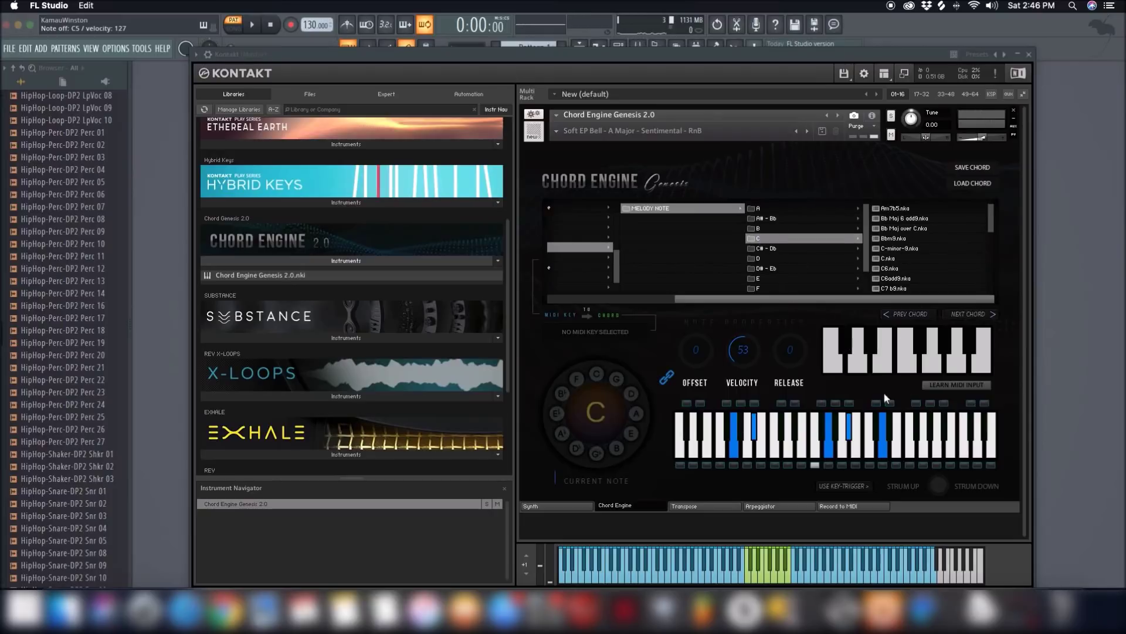
left_click(844, 346)
left_click(904, 209)
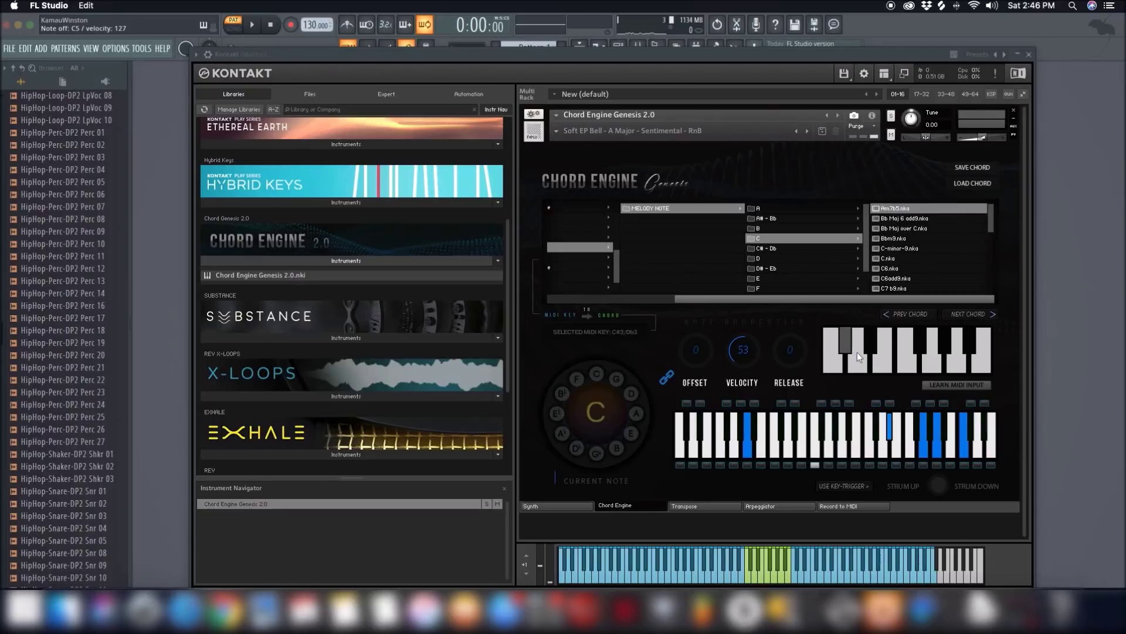
Revisit the C3 chord, reselect C#3/Db3 and step its melody note C chords forward to C-minor-9.nka
left_click(832, 367)
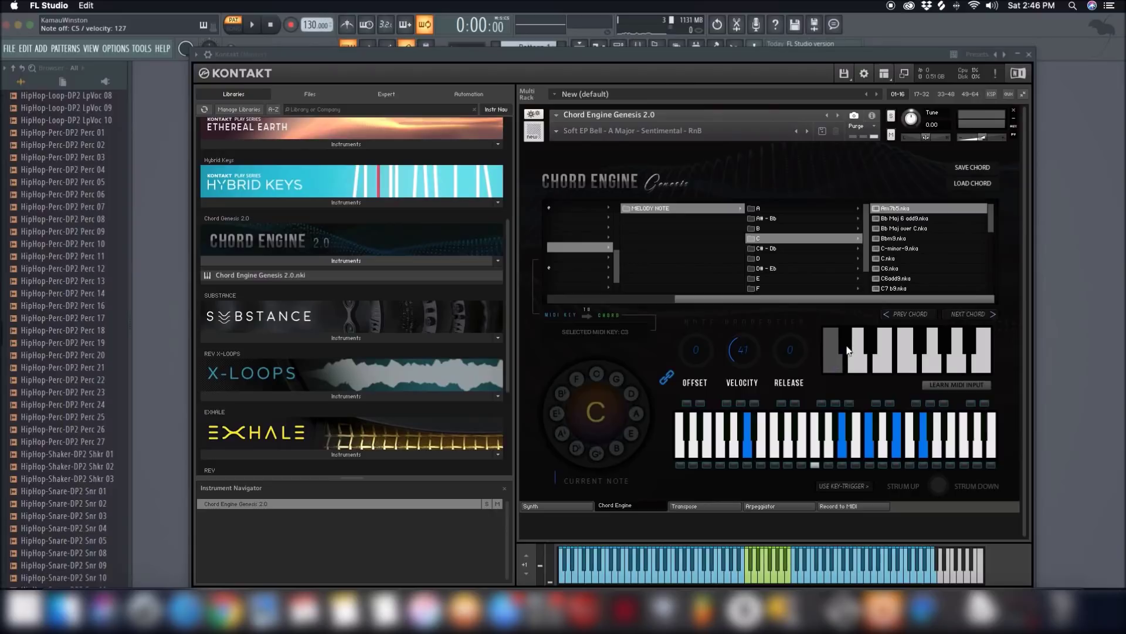
left_click(845, 351)
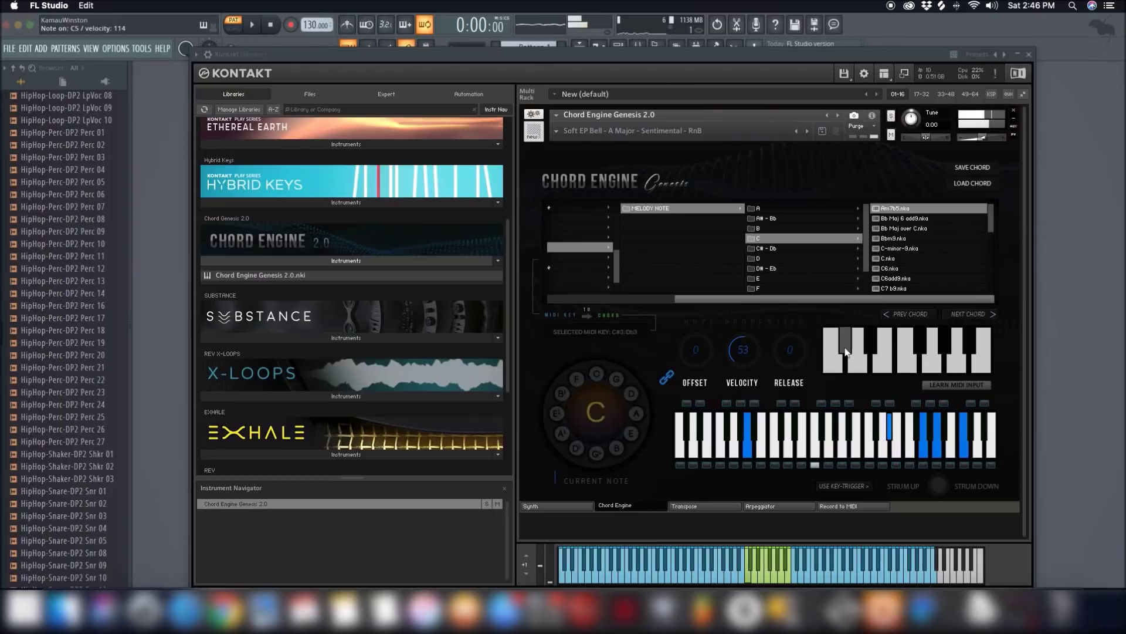
left_click(976, 315)
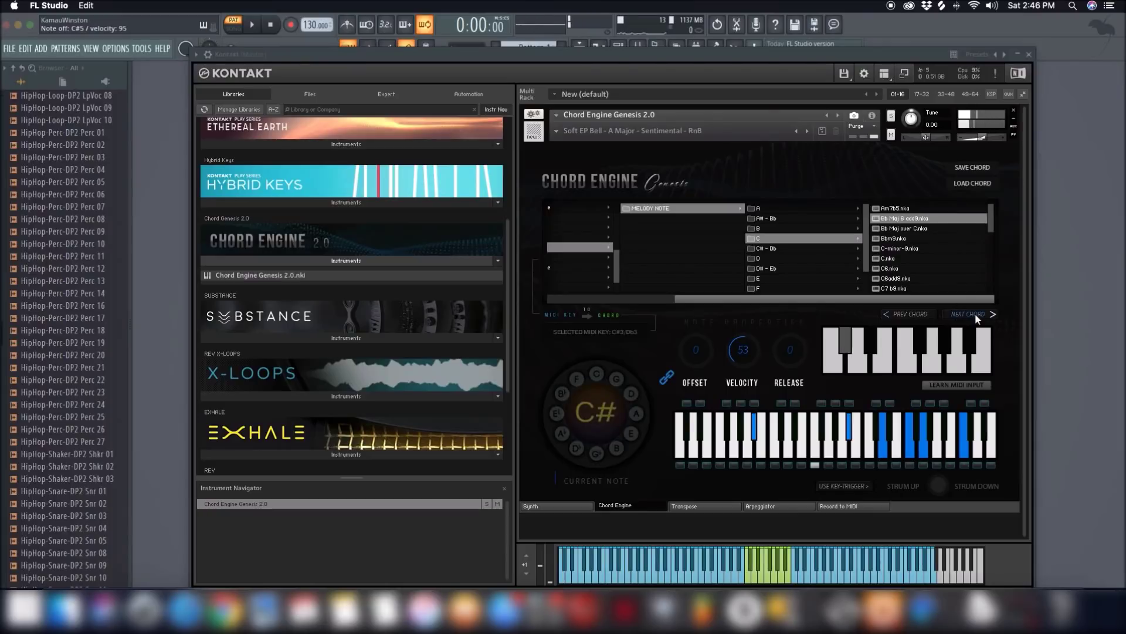
left_click(977, 315)
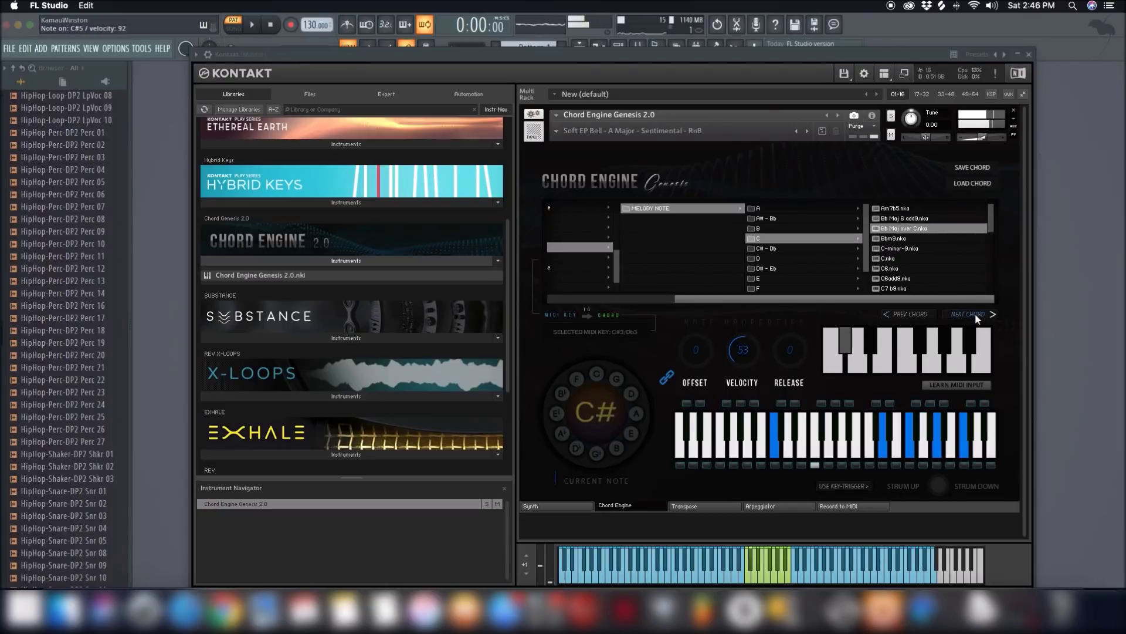
left_click(976, 317)
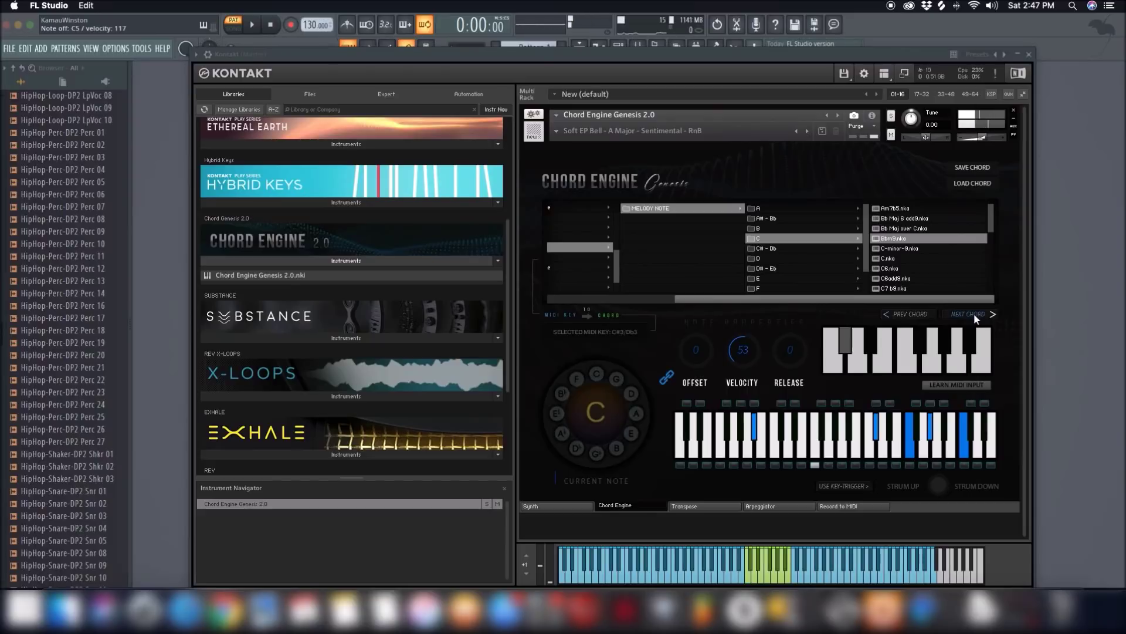
left_click(976, 316)
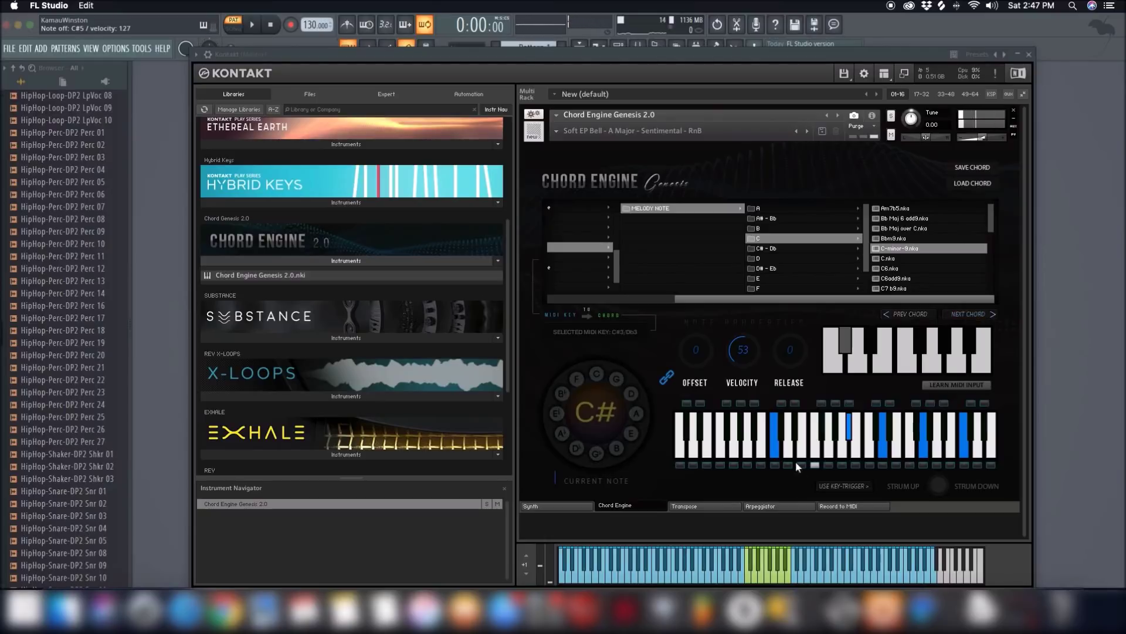
With the D3 MIDI key selected, choose melody note G in the F scale and load the chord A7 #9#5.nka
left_click(856, 362)
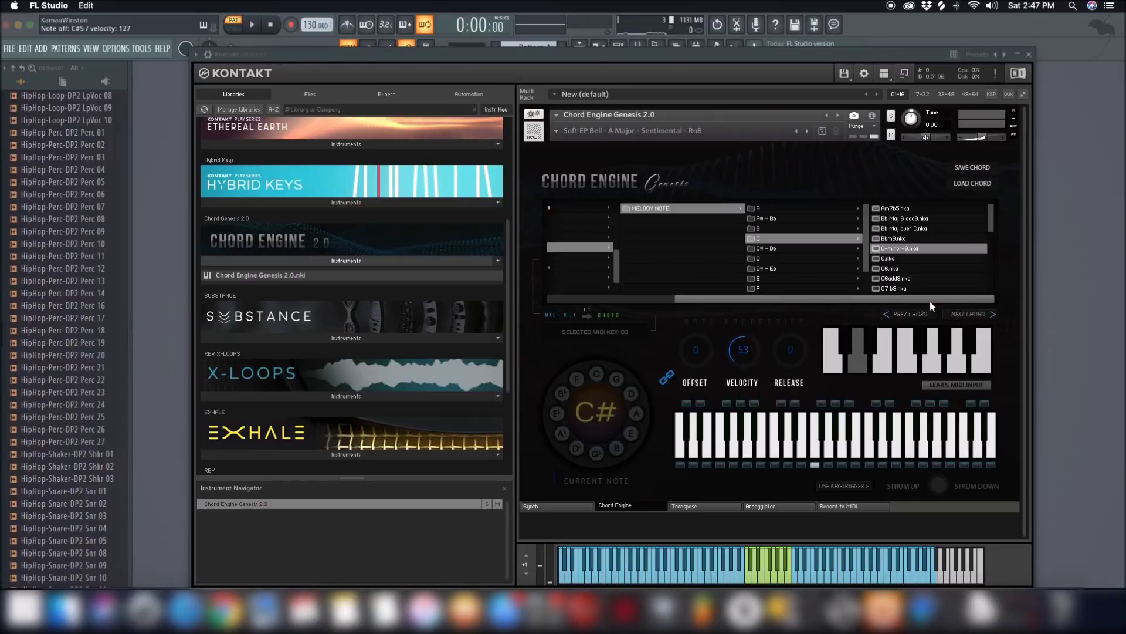
left_click(861, 368)
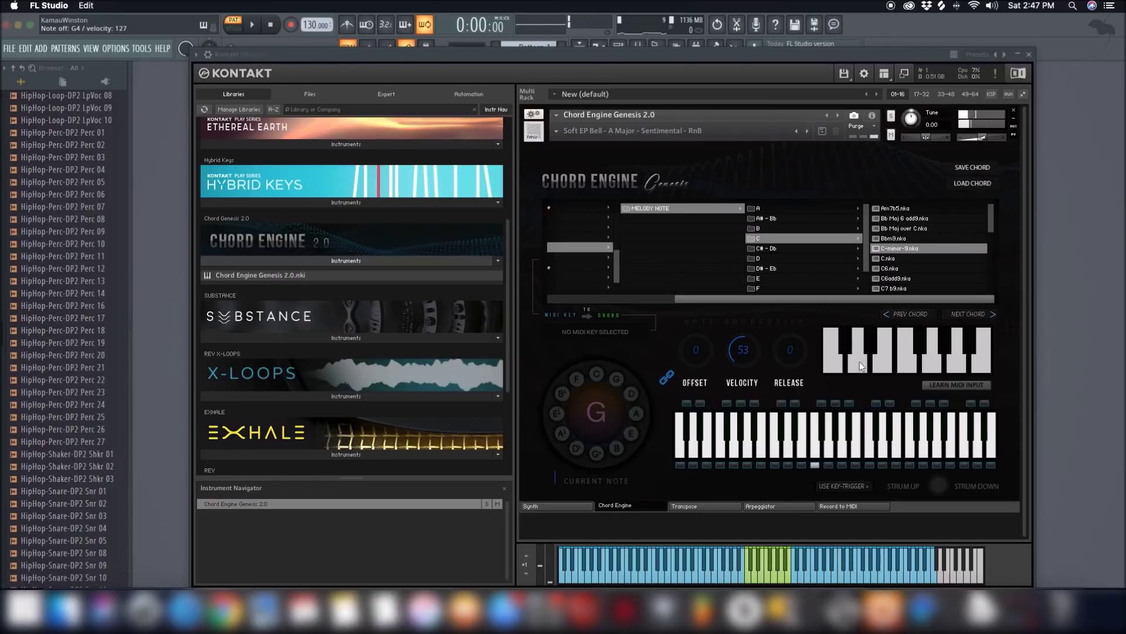
left_click(861, 366)
left_click_drag(865, 219, 865, 248)
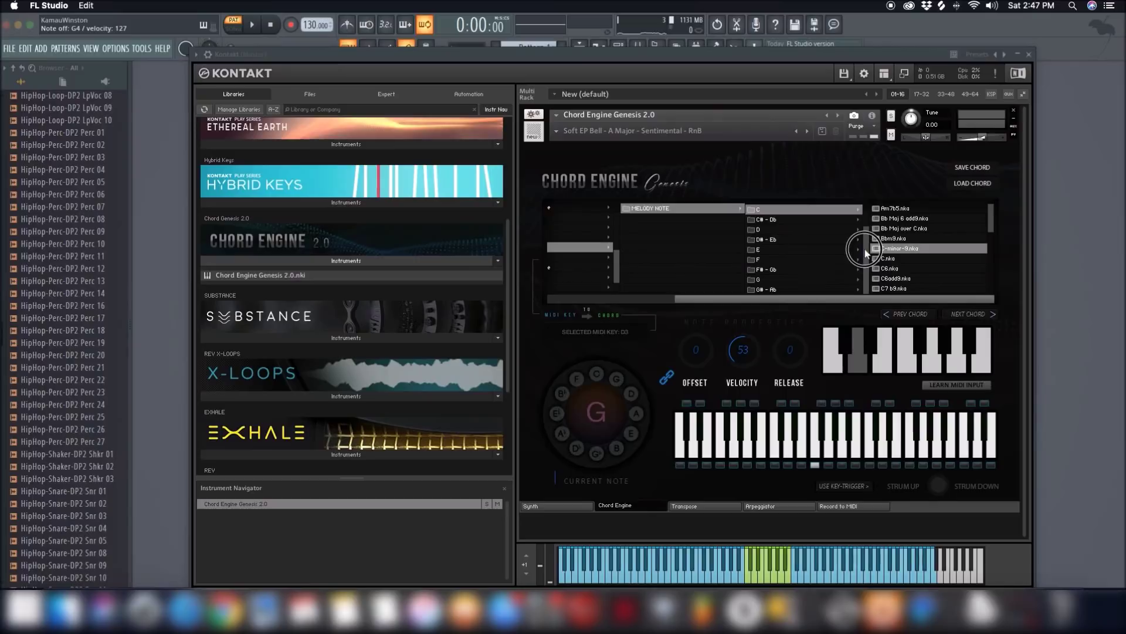
left_click(759, 283)
left_click_drag(862, 302, 769, 258)
left_click(769, 267)
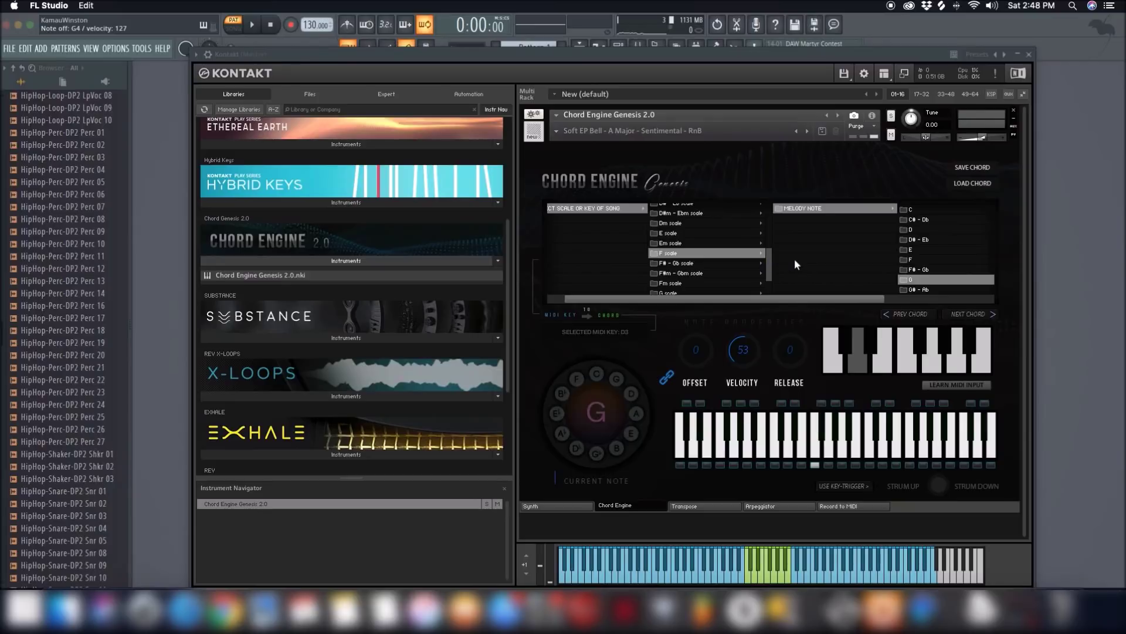
left_click_drag(828, 299, 939, 299)
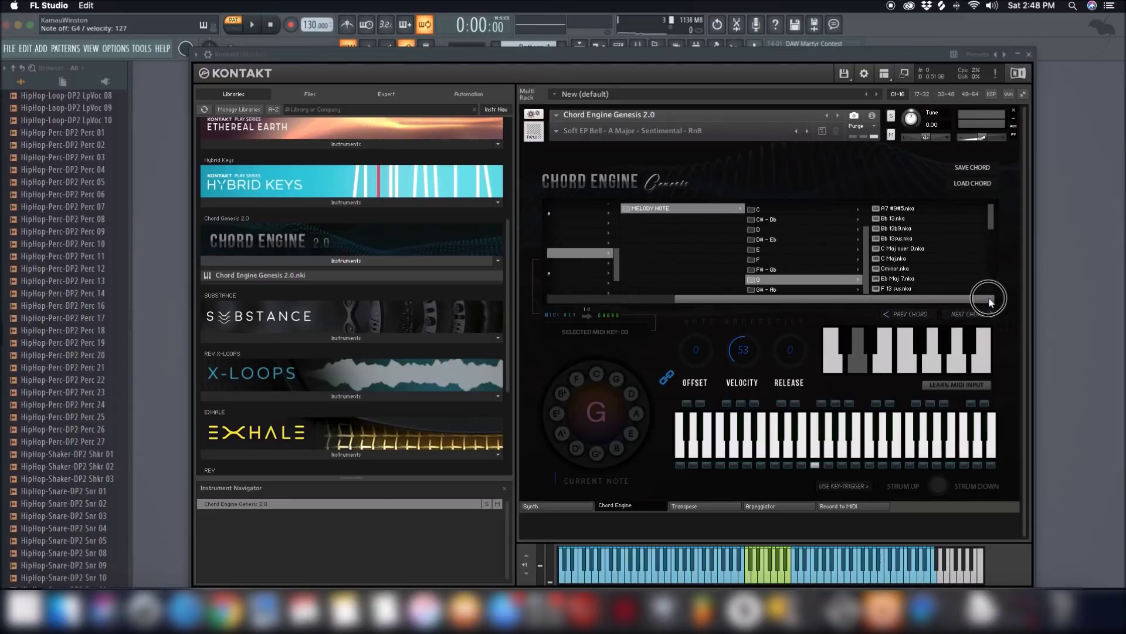
left_click(901, 210)
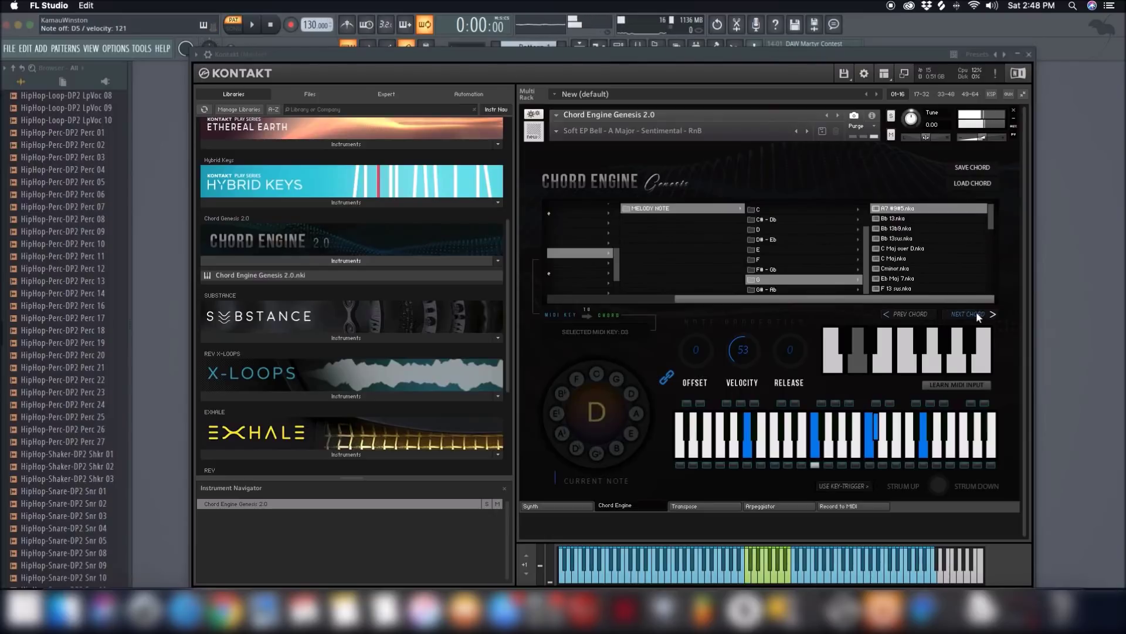
For the D3 MIDI key, step forward through the melody note G chords from A7 #9#5.nka to Eb Maj 7.nka
left_click(978, 315)
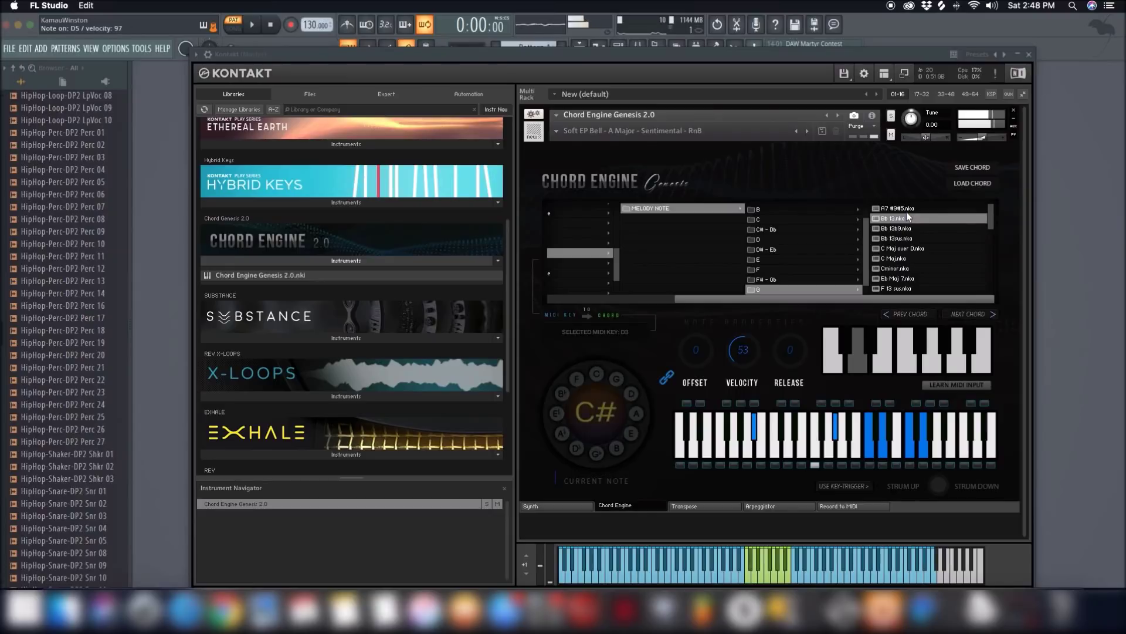
left_click(969, 314)
left_click(970, 314)
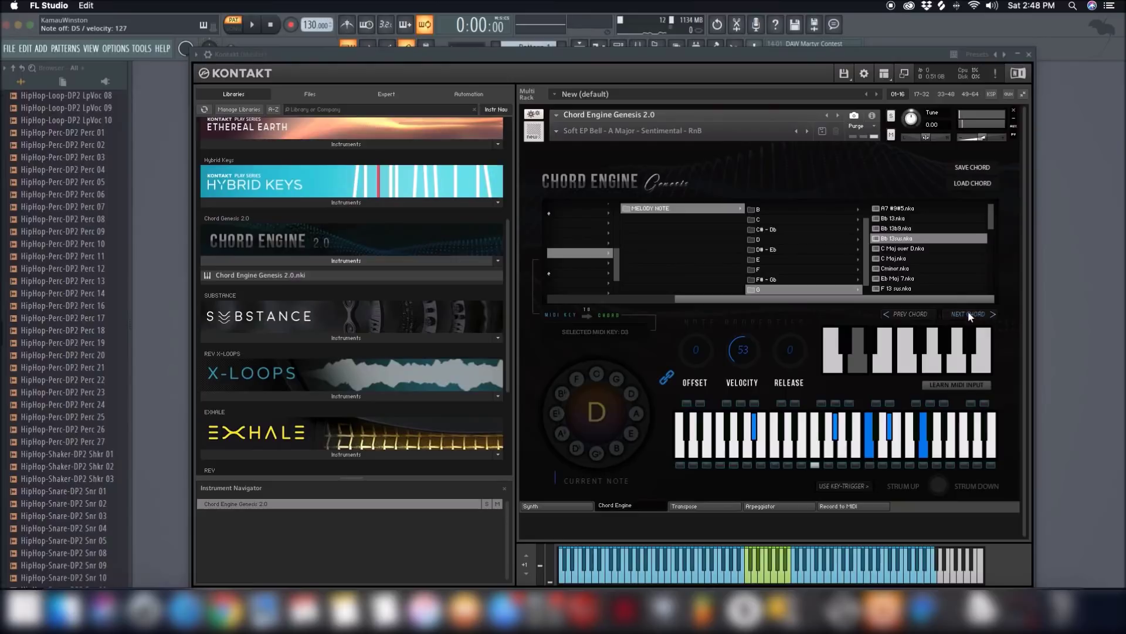
left_click(969, 314)
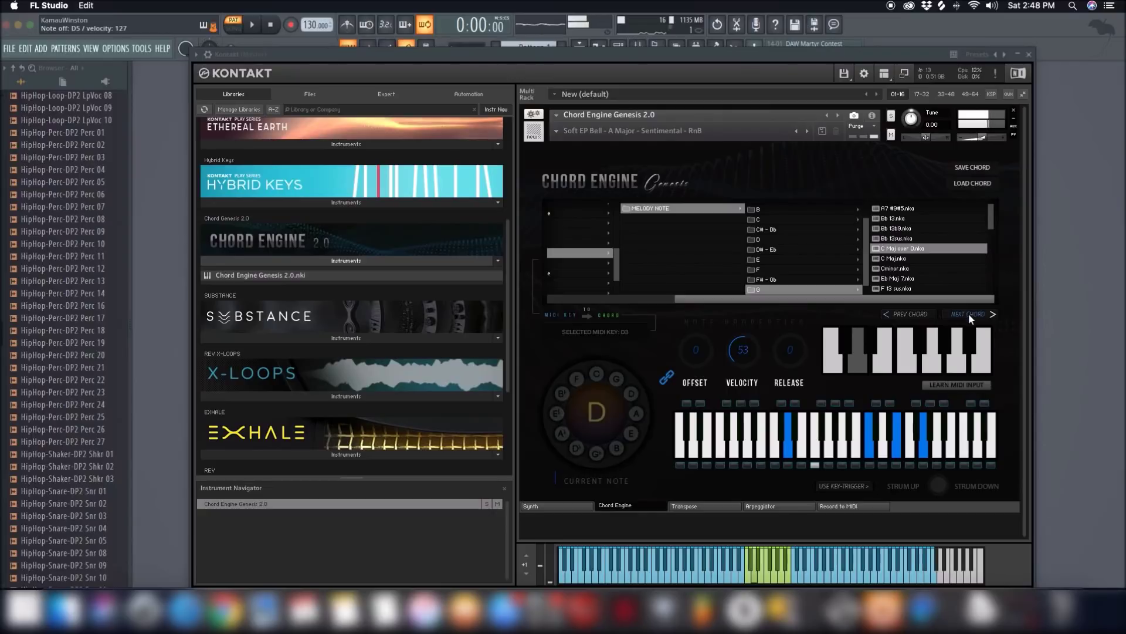
left_click(969, 313)
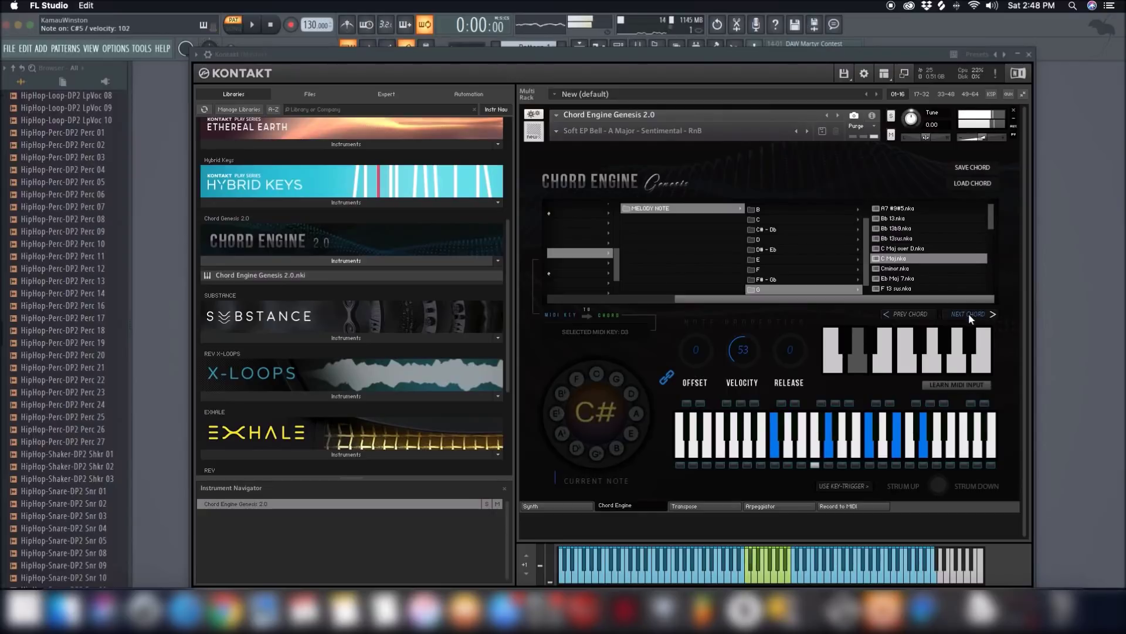
left_click(970, 313)
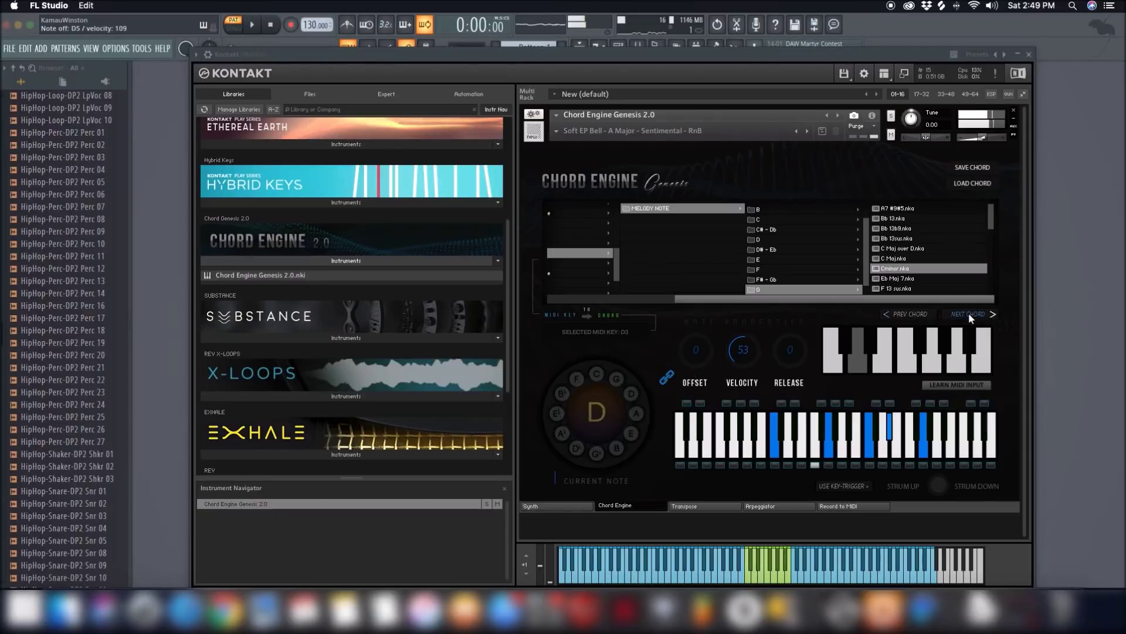
left_click(969, 313)
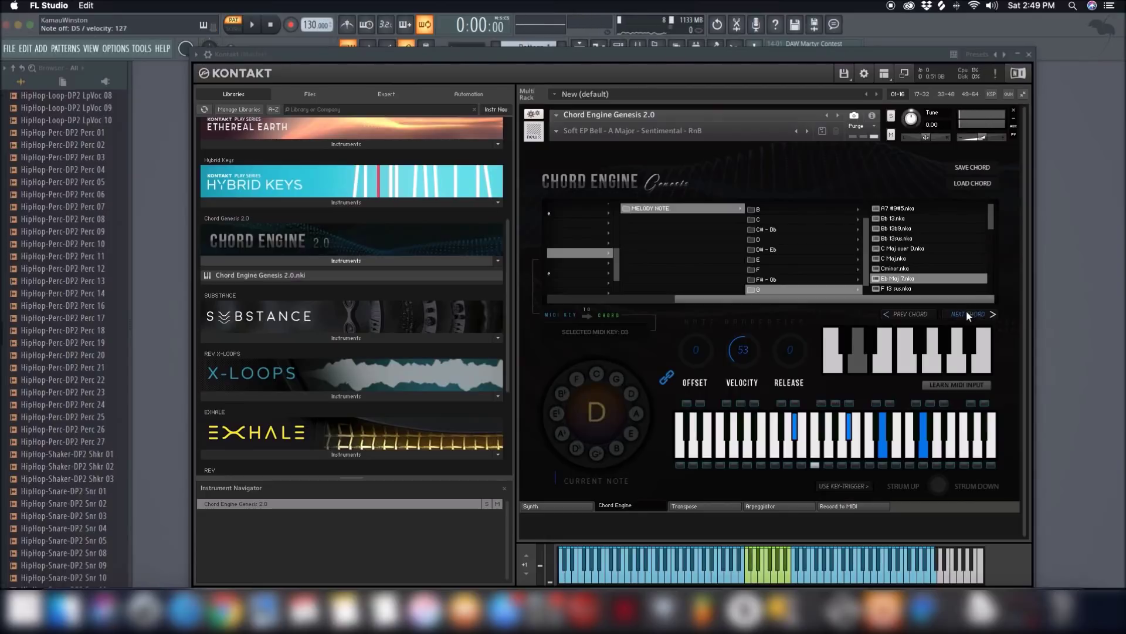
Continue stepping the D3 chord forward through the melody note G F-chords, from F 13 sus.nka to Fminor-9.nka
left_click(966, 314)
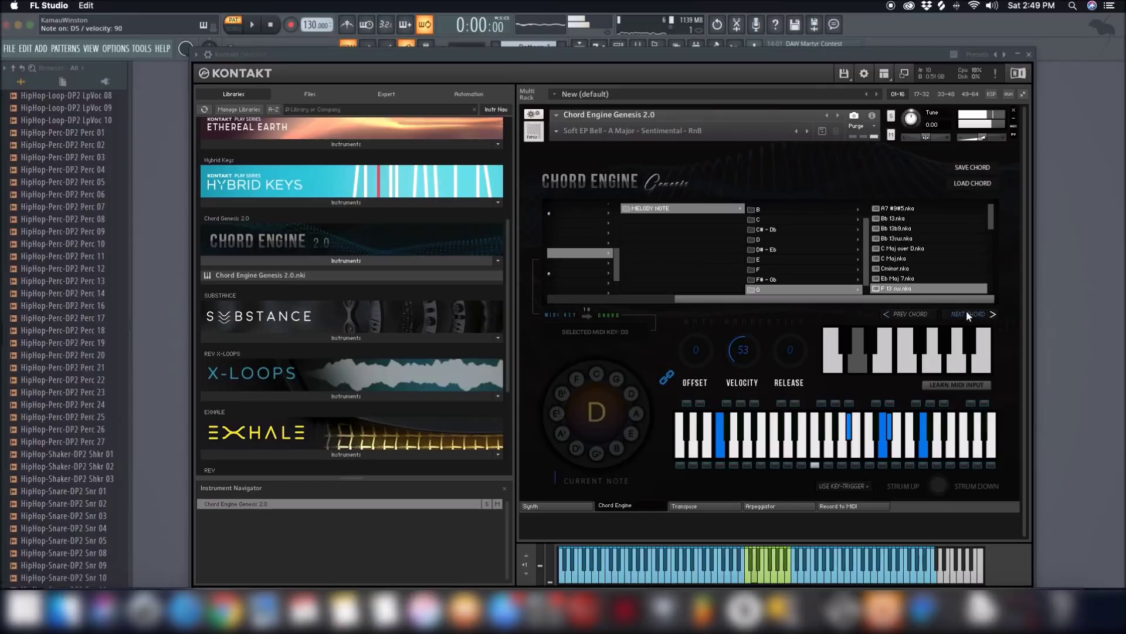
left_click(966, 314)
left_click(966, 313)
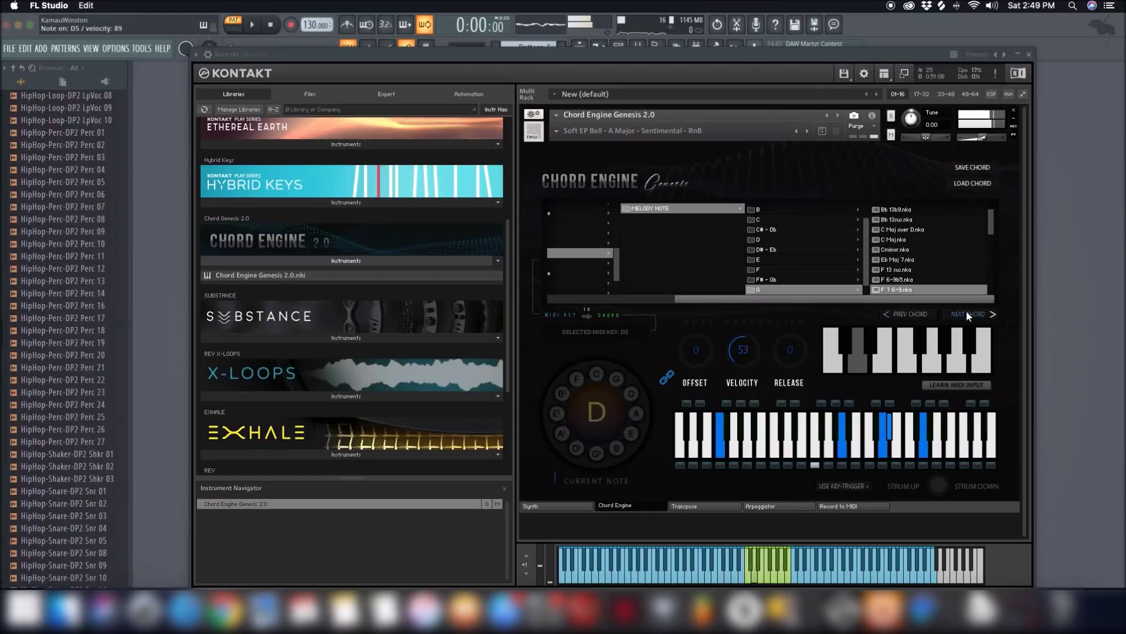
left_click(966, 314)
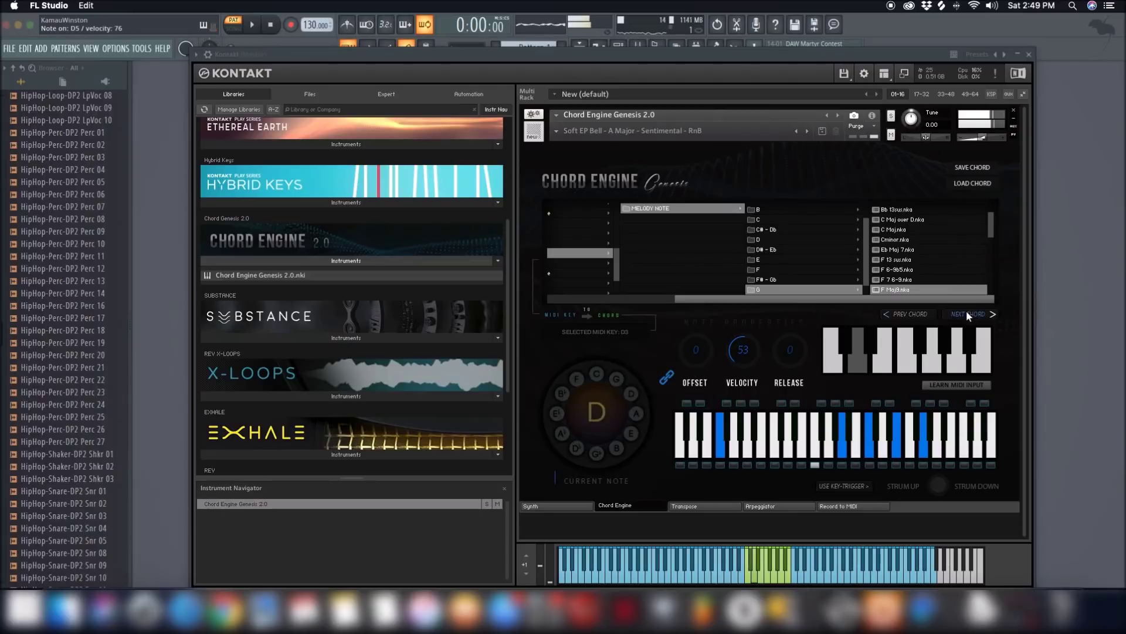
left_click(966, 312)
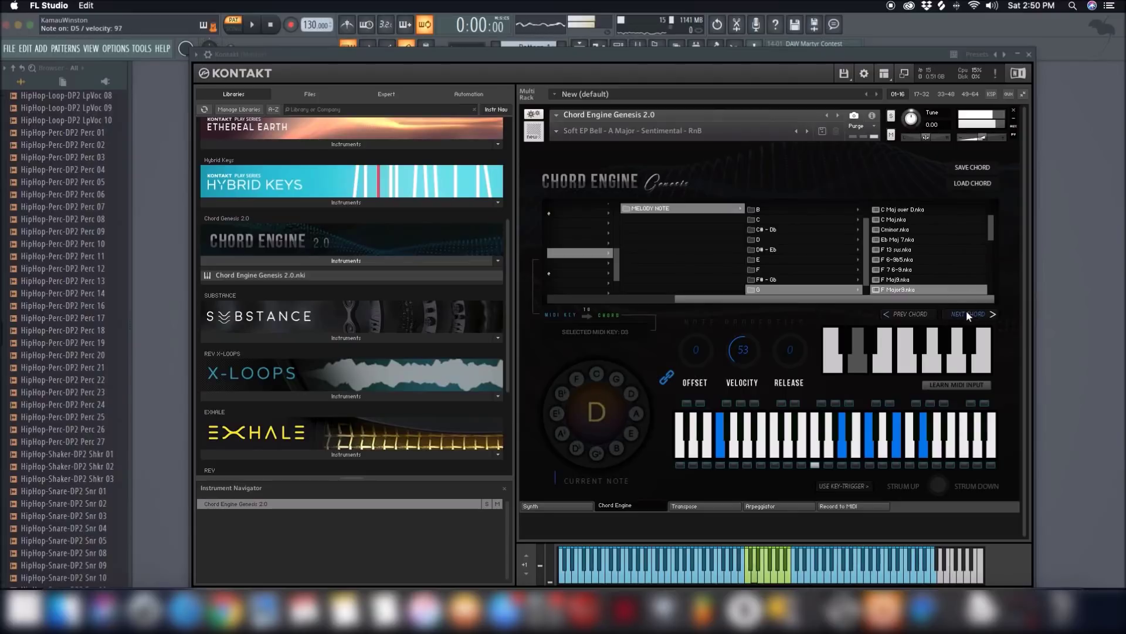
left_click(966, 313)
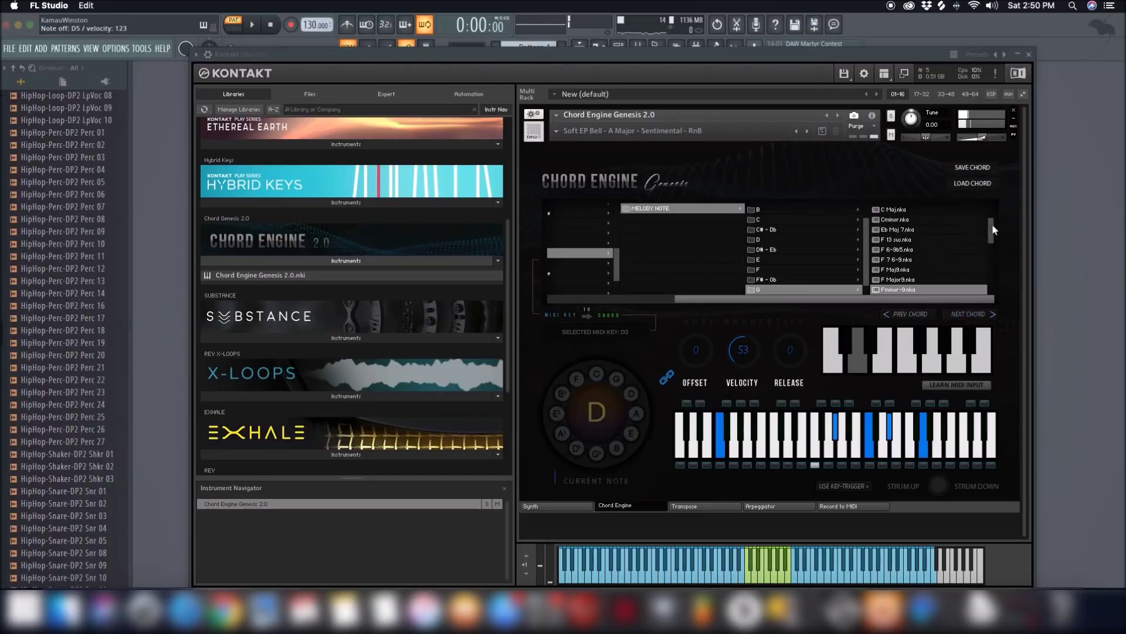
Advance the D3 chord through G Maj.nka and G-minor.nka to G-minor7th.nka
scroll(992, 229, "down", 2)
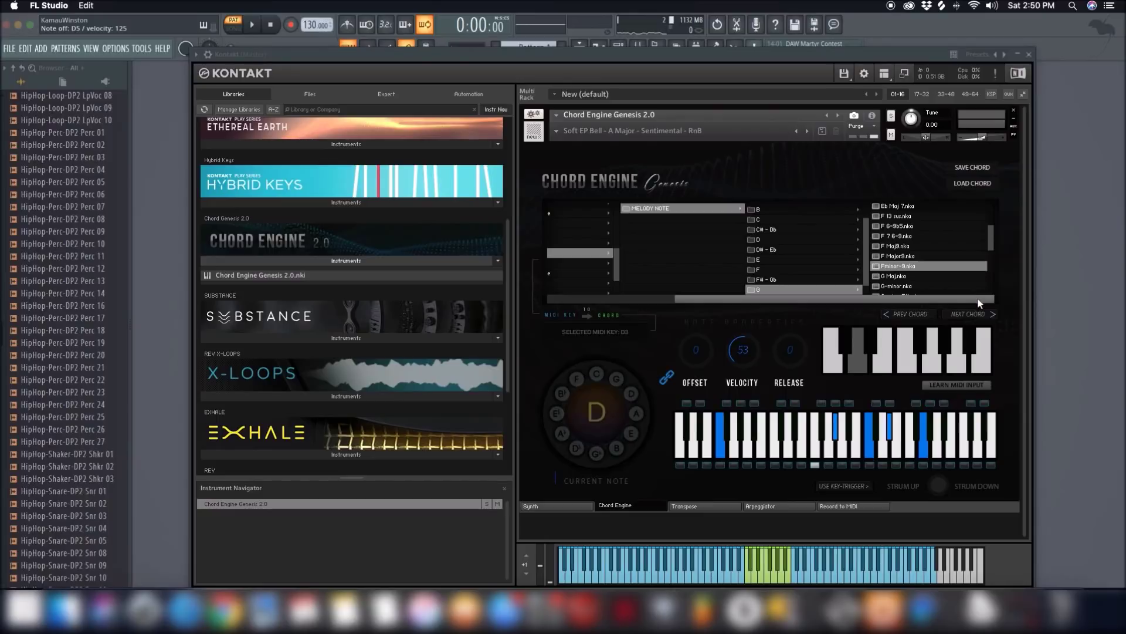
left_click(976, 316)
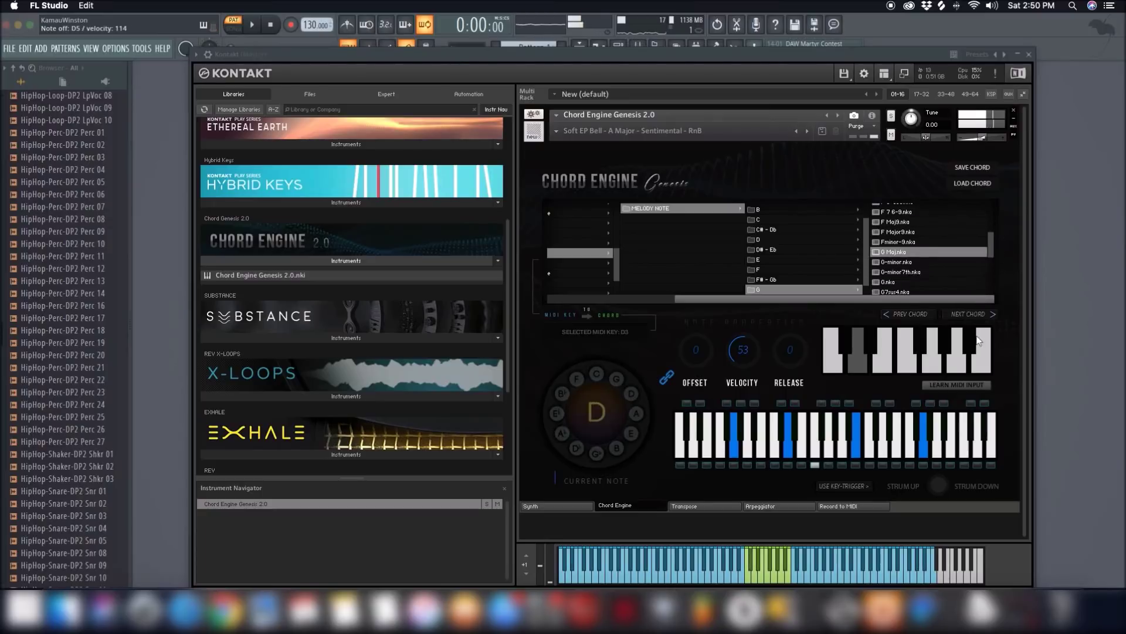
left_click(977, 315)
left_click(976, 315)
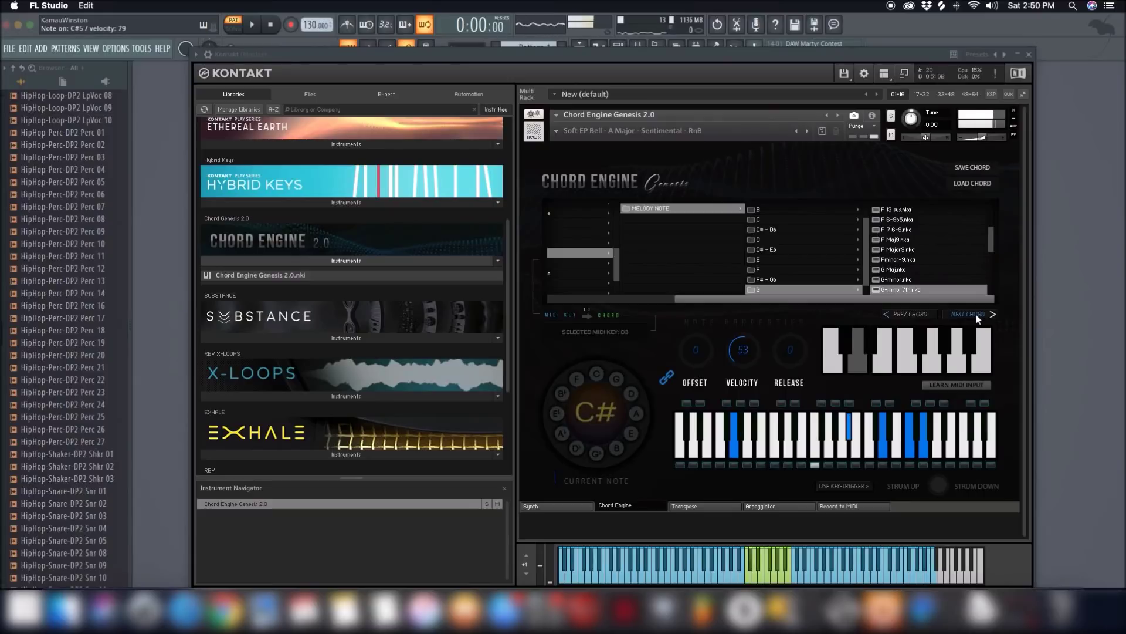
left_click_drag(992, 240, 991, 254)
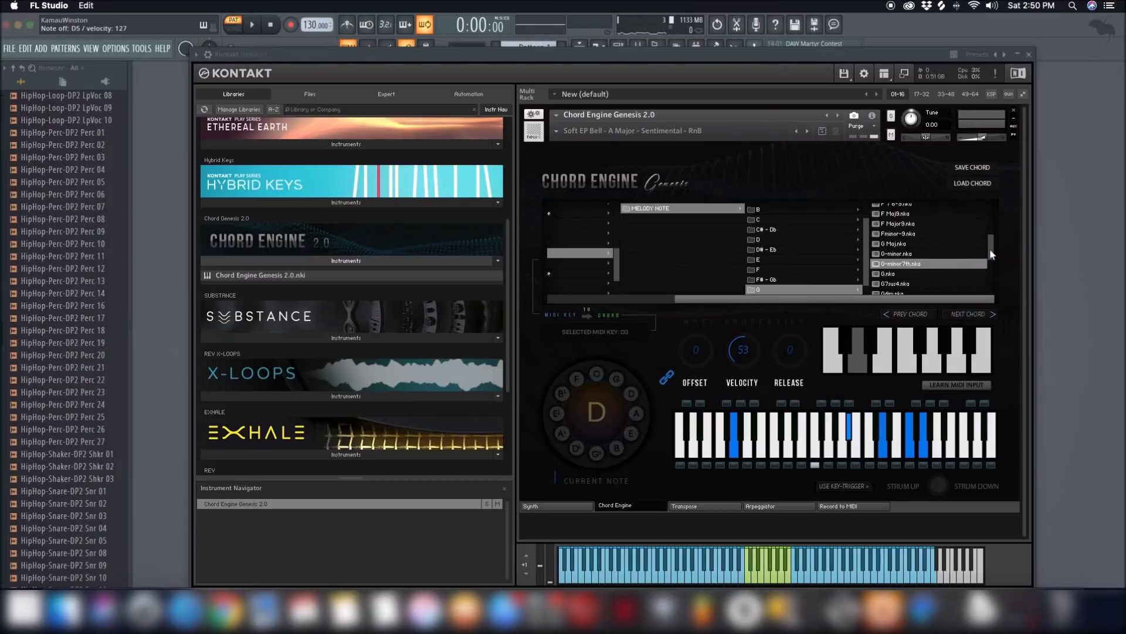
Select the D#3/Eb3 MIDI key, choose melody note C, load Am7b5.nka and step forward to Bb Maj over C.nka
left_click(875, 346)
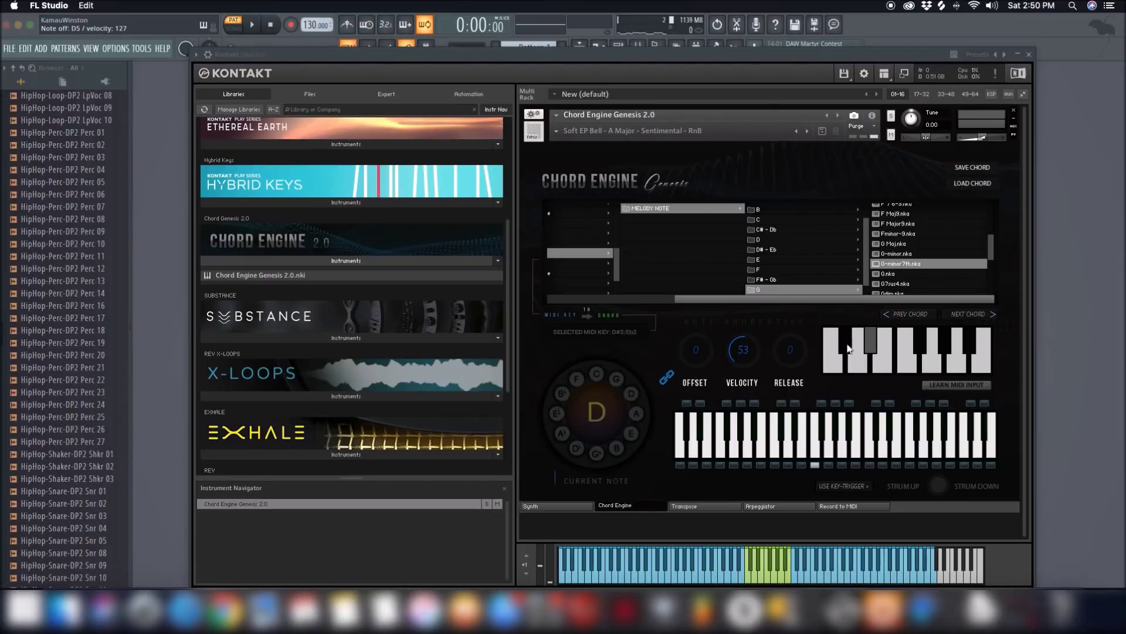
left_click(869, 354)
left_click(873, 351)
left_click(767, 220)
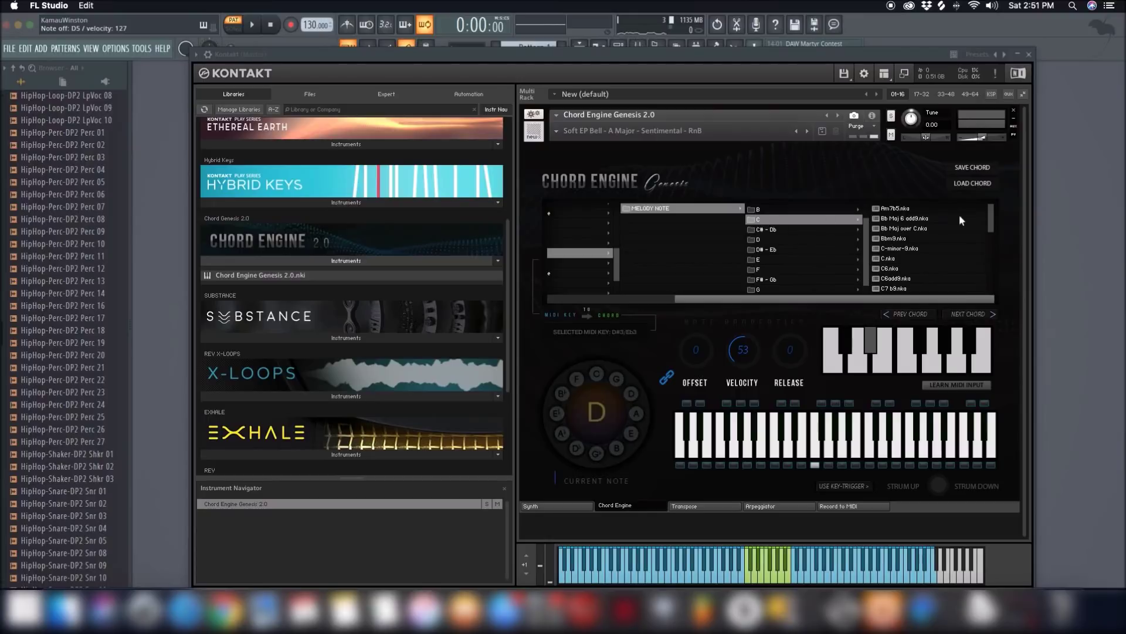
left_click(911, 208)
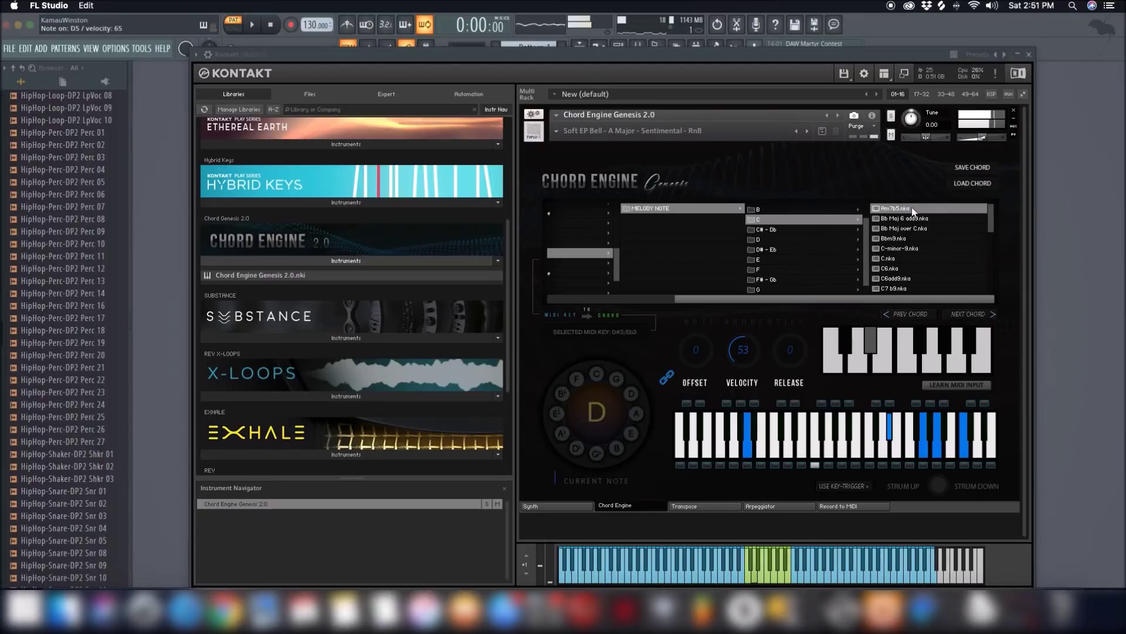
left_click(969, 312)
left_click(970, 313)
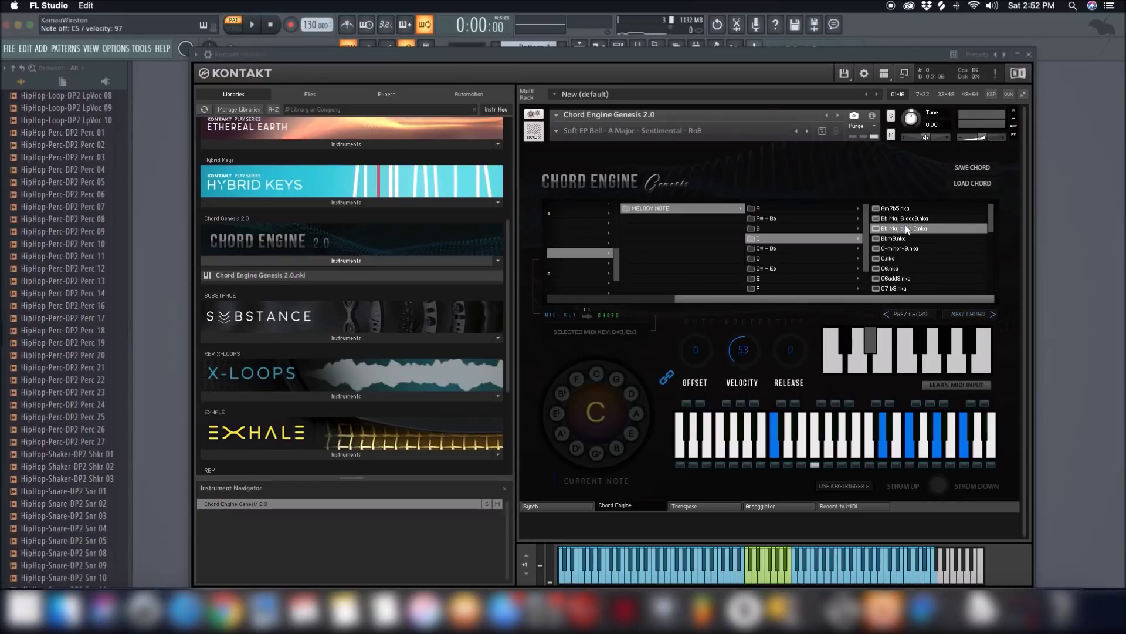
Select the E3 MIDI key and step its melody note C chords forward through Bbm9.nka to C-minor-9.nka
left_click(882, 362)
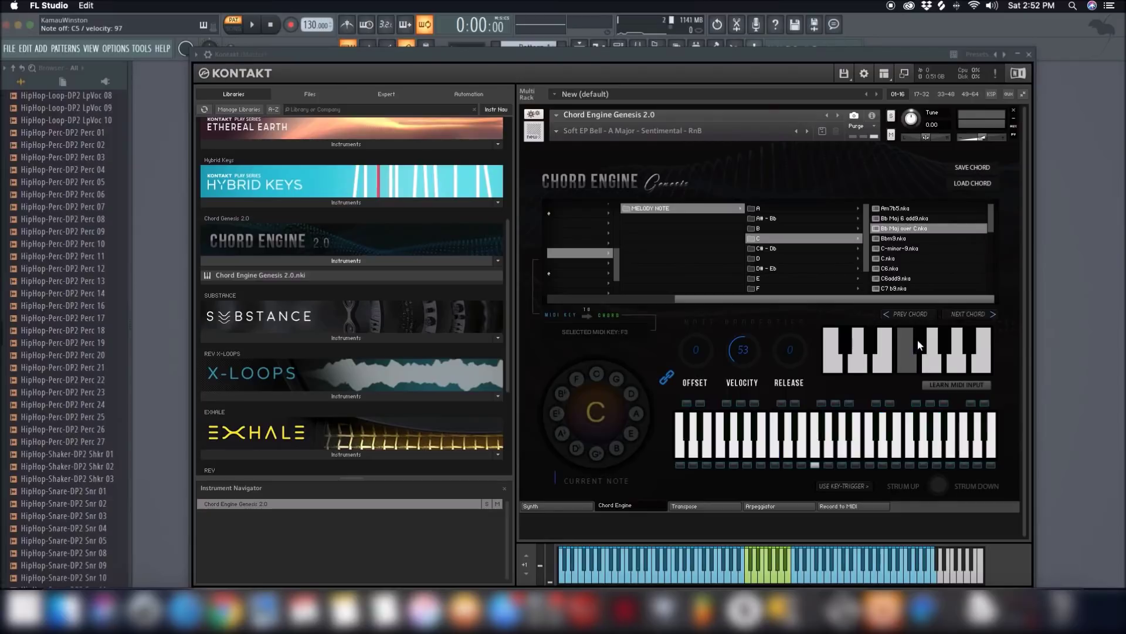
left_click(871, 350)
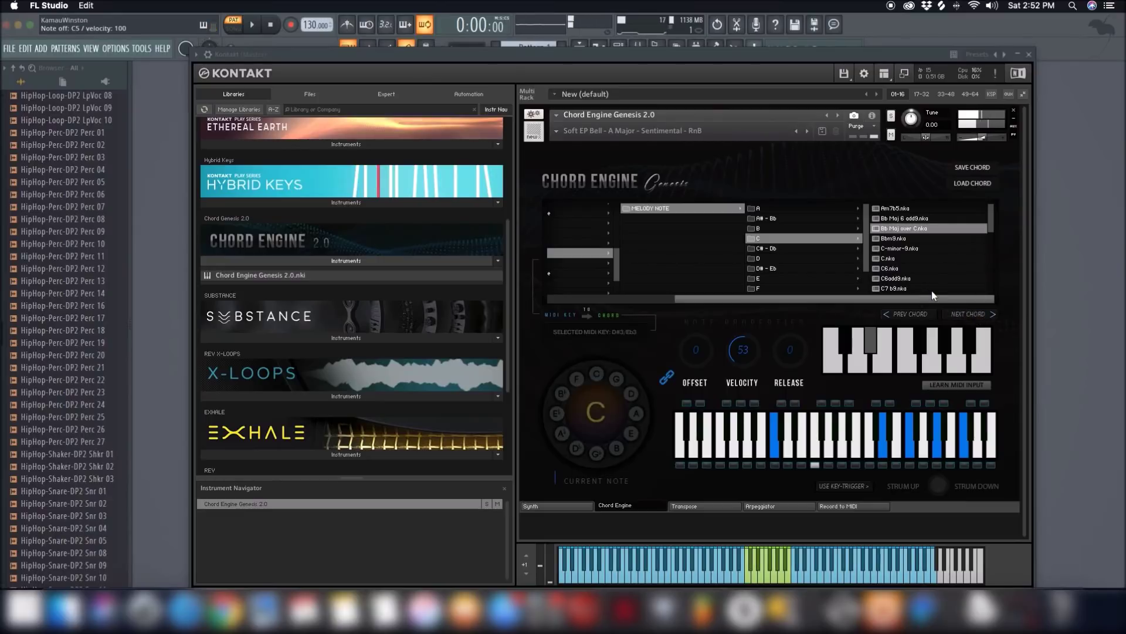
left_click(881, 362)
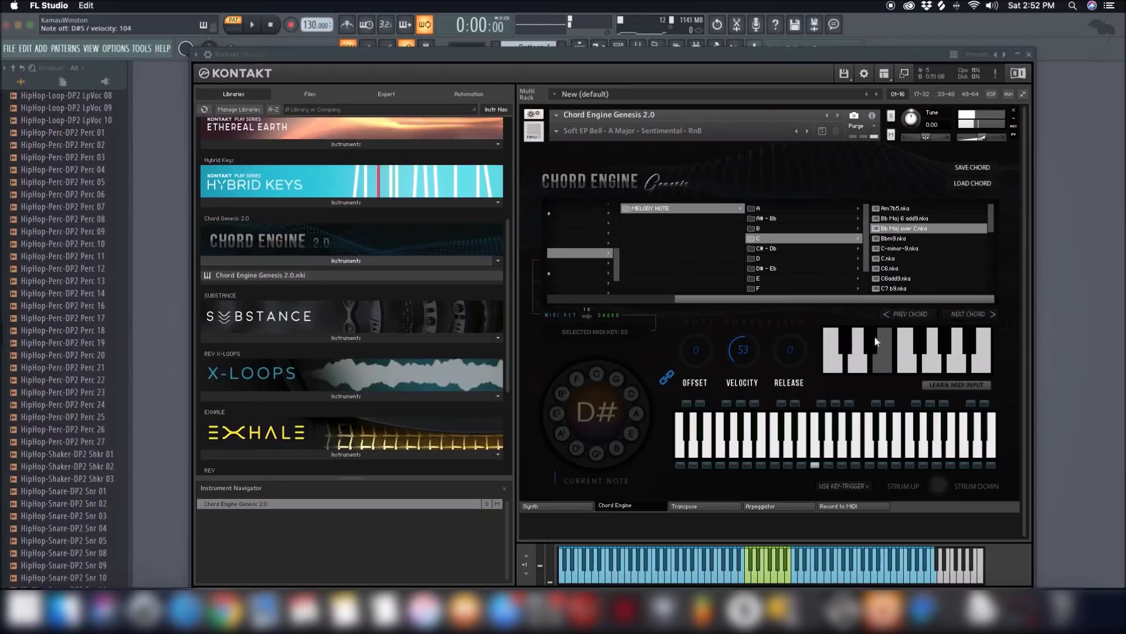
left_click(978, 316)
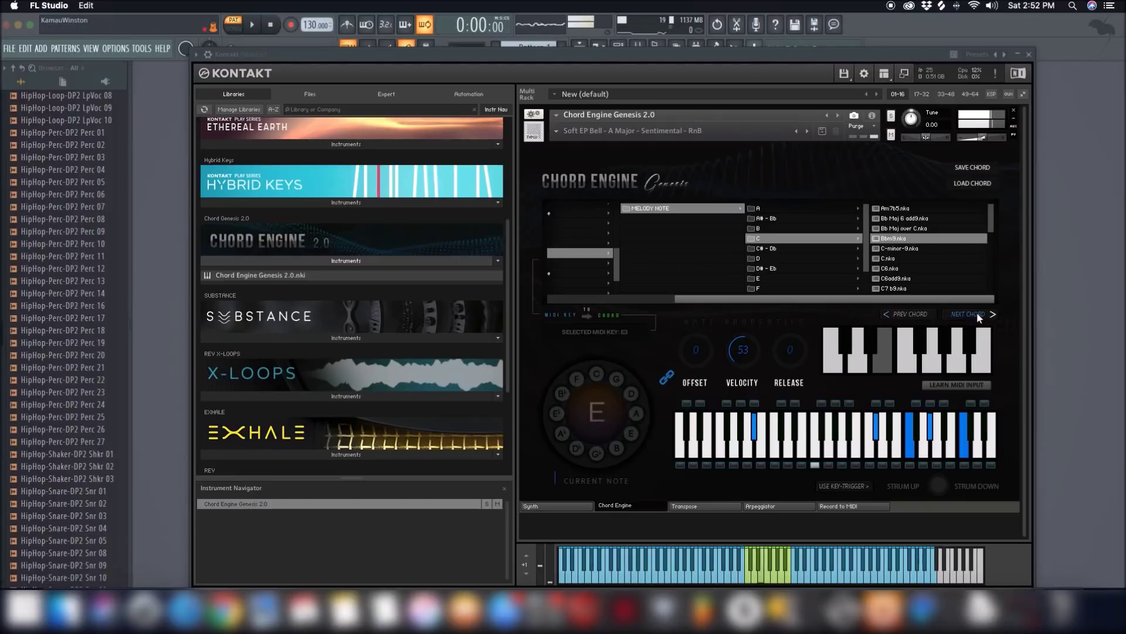
left_click(978, 316)
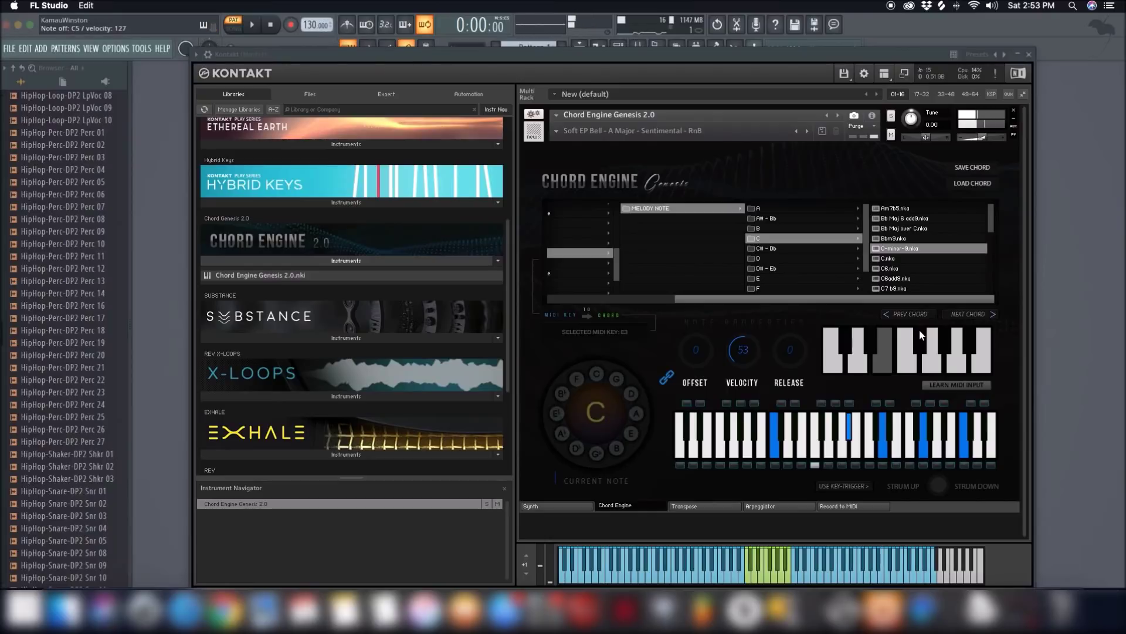
Revisit the F3 and E3 MIDI keys, and set the note offset to 5 for the C3 chord
left_click(904, 357)
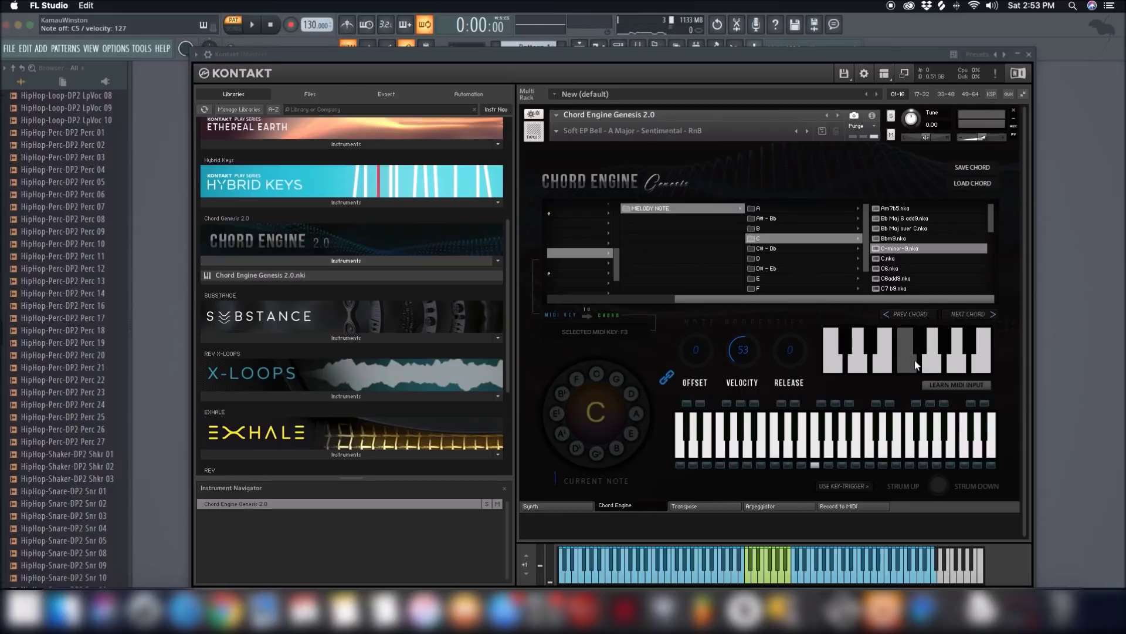
left_click(881, 360)
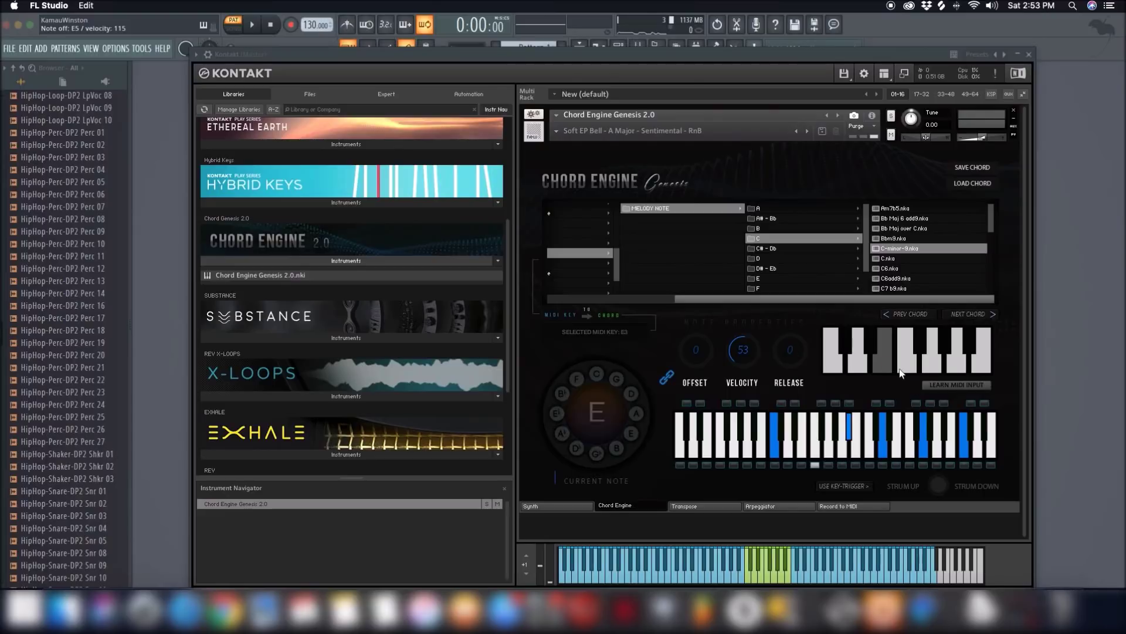
left_click(830, 368)
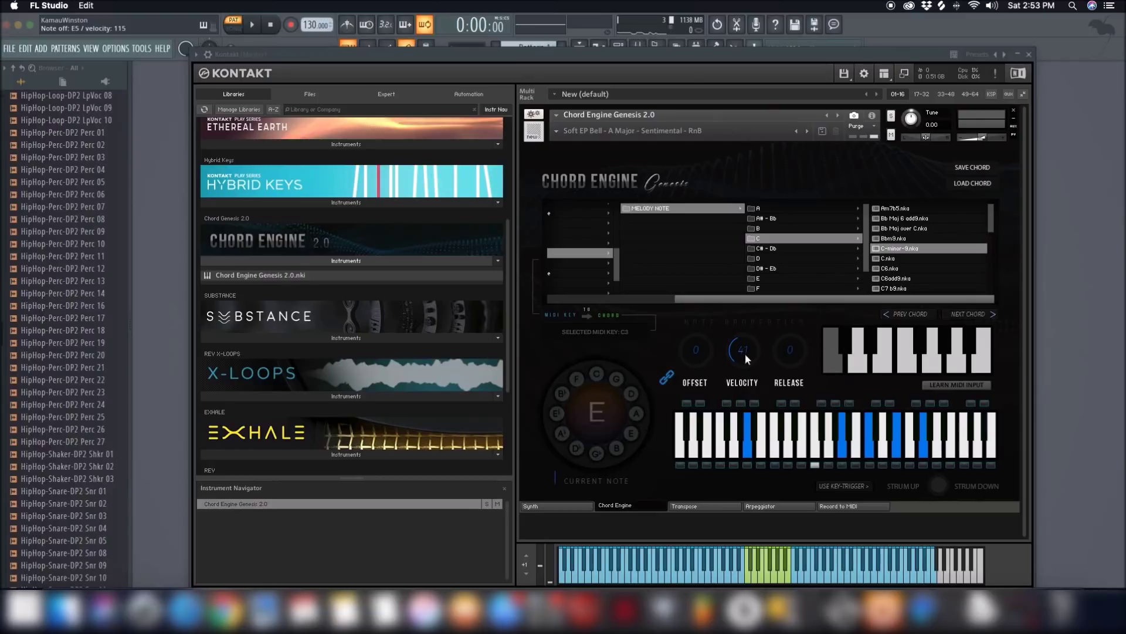
left_click(705, 350)
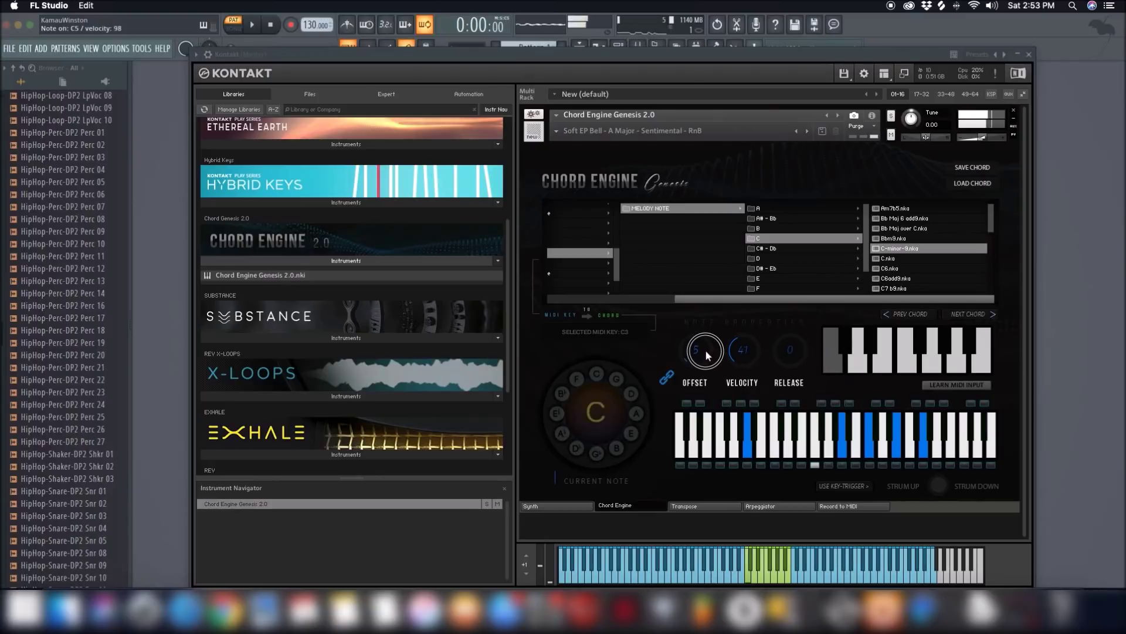
left_click(845, 345)
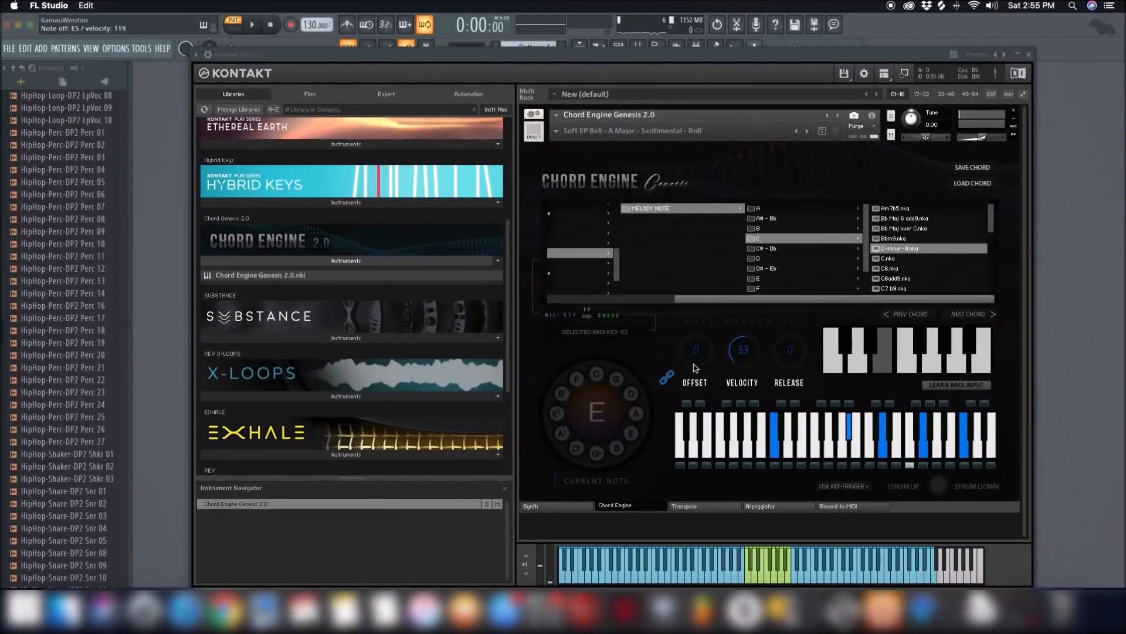
Unlink the E3 chord's notes and try offsets of 15 and 0 on its lowest note
left_click(652, 331)
left_click_drag(708, 331, 708, 340)
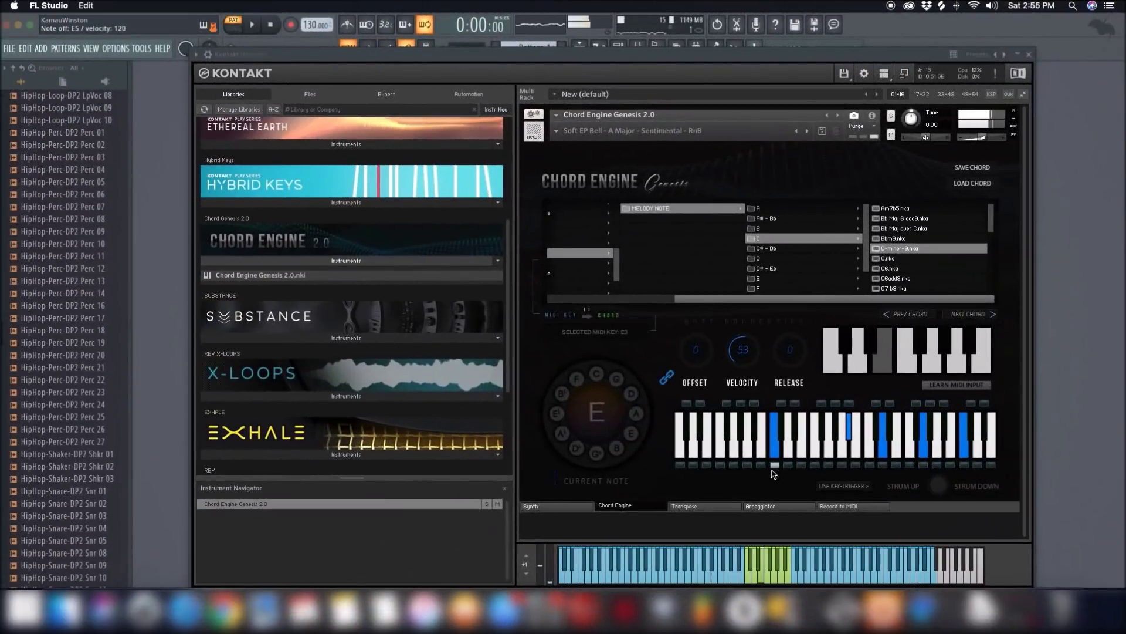
left_click(667, 377)
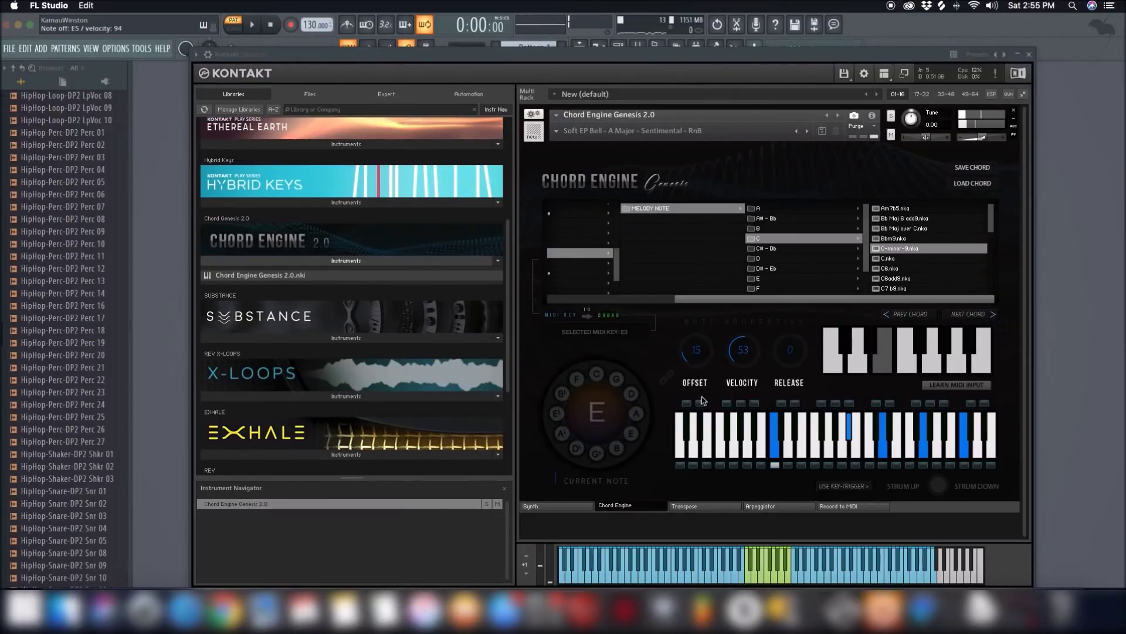
left_click(696, 375)
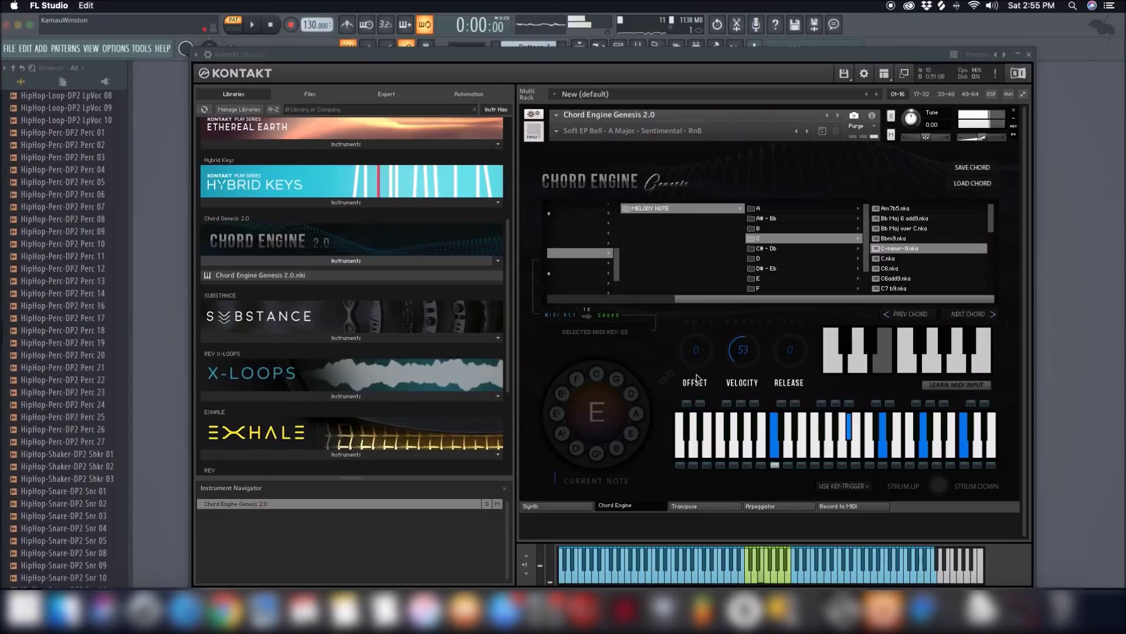
left_click_drag(701, 359, 702, 355)
Select the E3 chord's highest note and adjust its offset through 15 to 18, relinking the chord notes
left_click(962, 466)
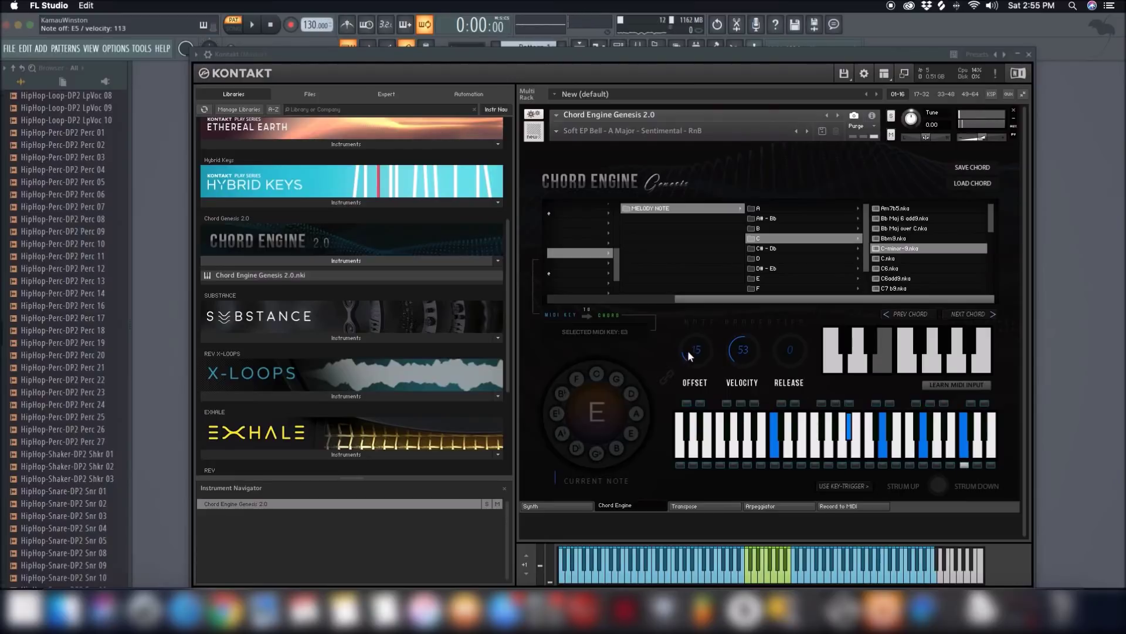
left_click_drag(720, 365, 720, 382)
left_click_drag(705, 343, 702, 352)
left_click_drag(697, 354, 701, 353)
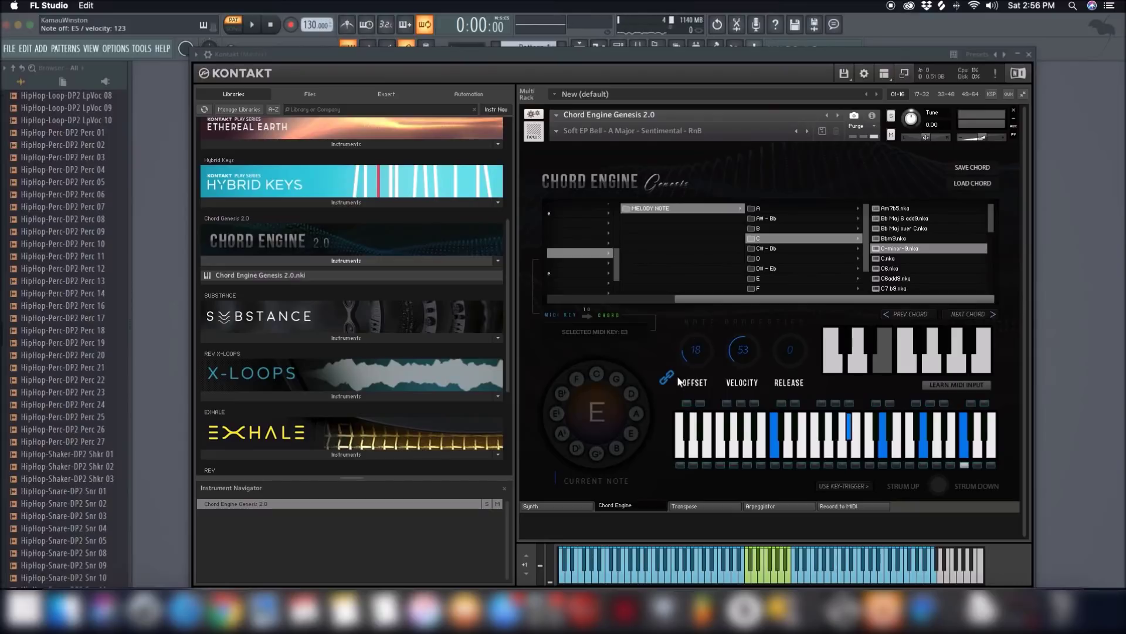
Select the E3 chord's lowest note and set its offset to 3 with the notes unlinked
left_click(775, 465)
left_click_drag(695, 370, 694, 375)
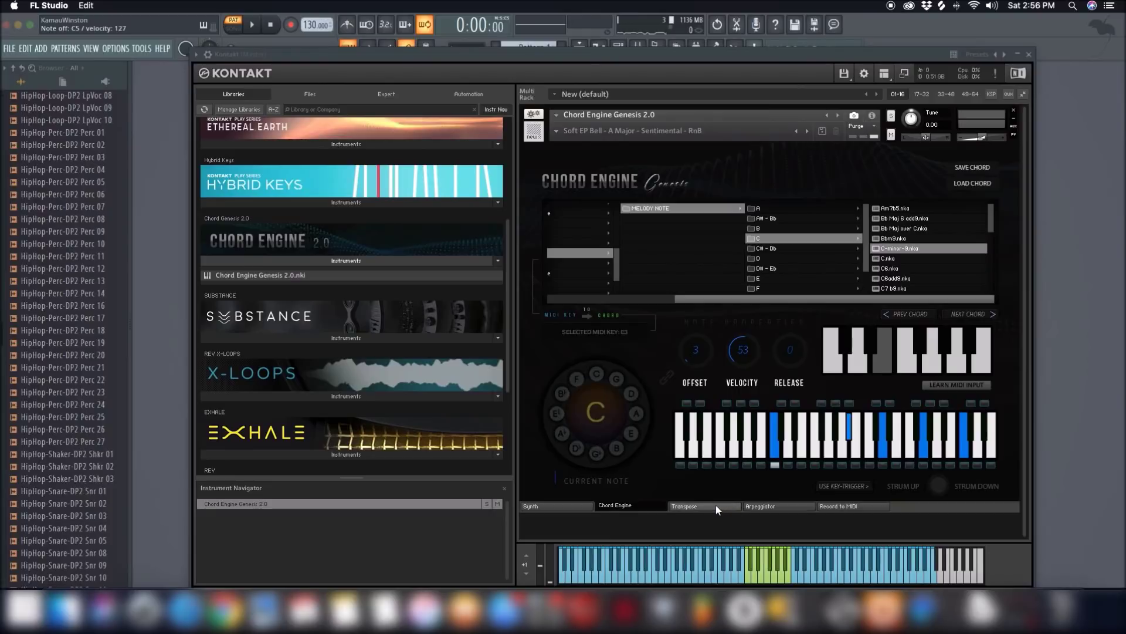
Turn on the chord key-trigger option and open the Transpose page
left_click(843, 485)
left_click(698, 507)
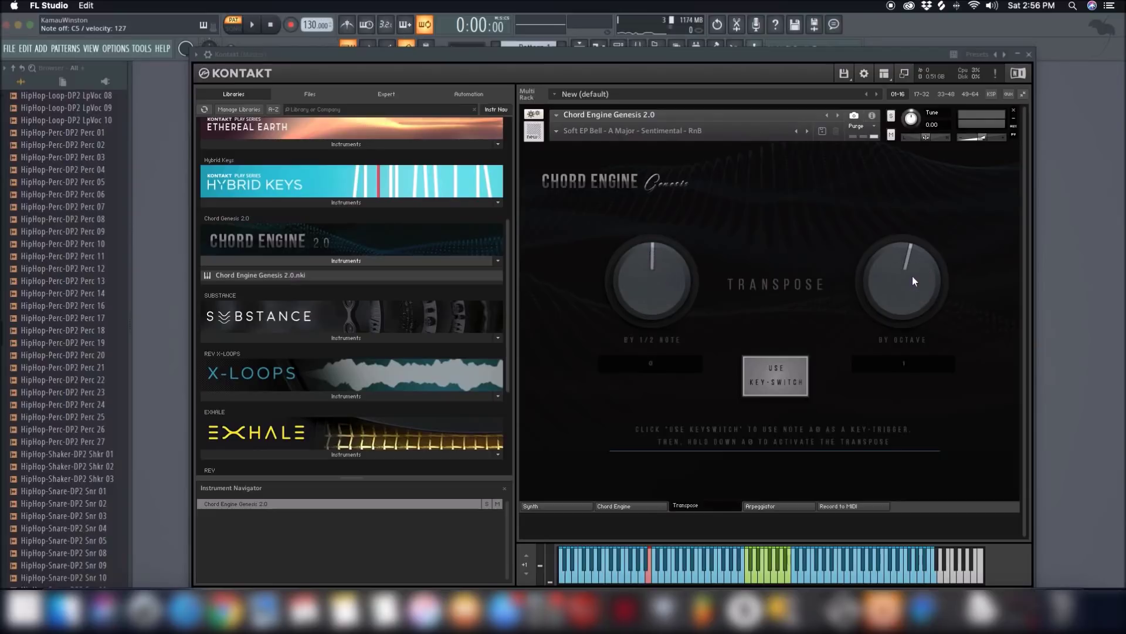
Try the transpose key-switch with the octave transpose at 0 and at 1, and switch it off again
mouse_move(906, 289)
left_mouse_down()
mouse_move(910, 271)
mouse_move(907, 297)
left_mouse_up()
left_click(779, 378)
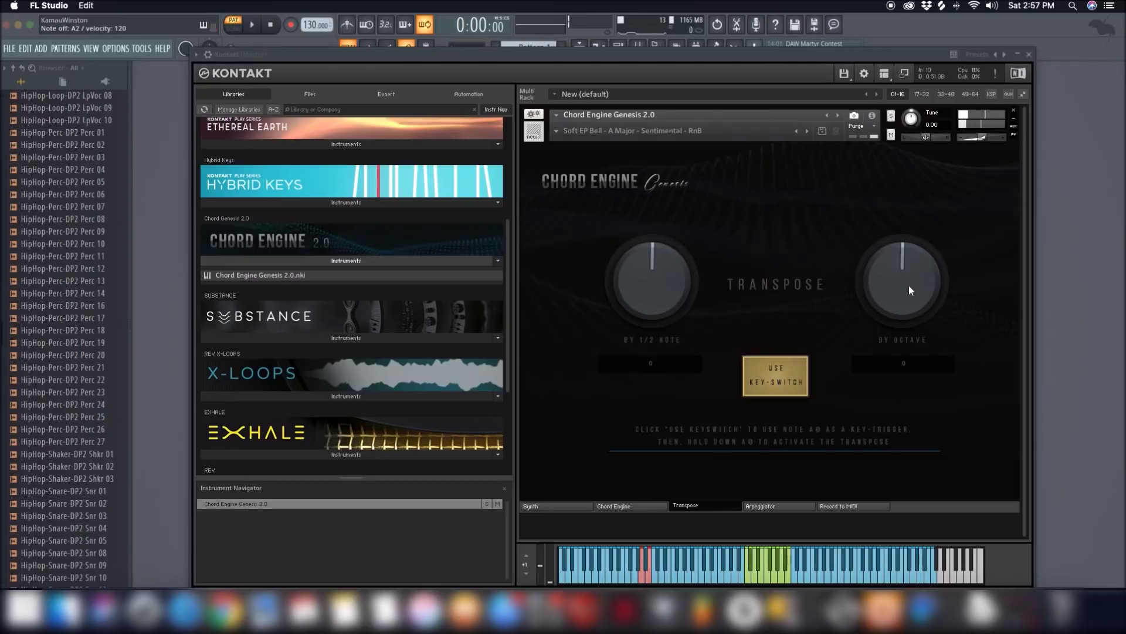
left_click_drag(909, 286, 913, 262)
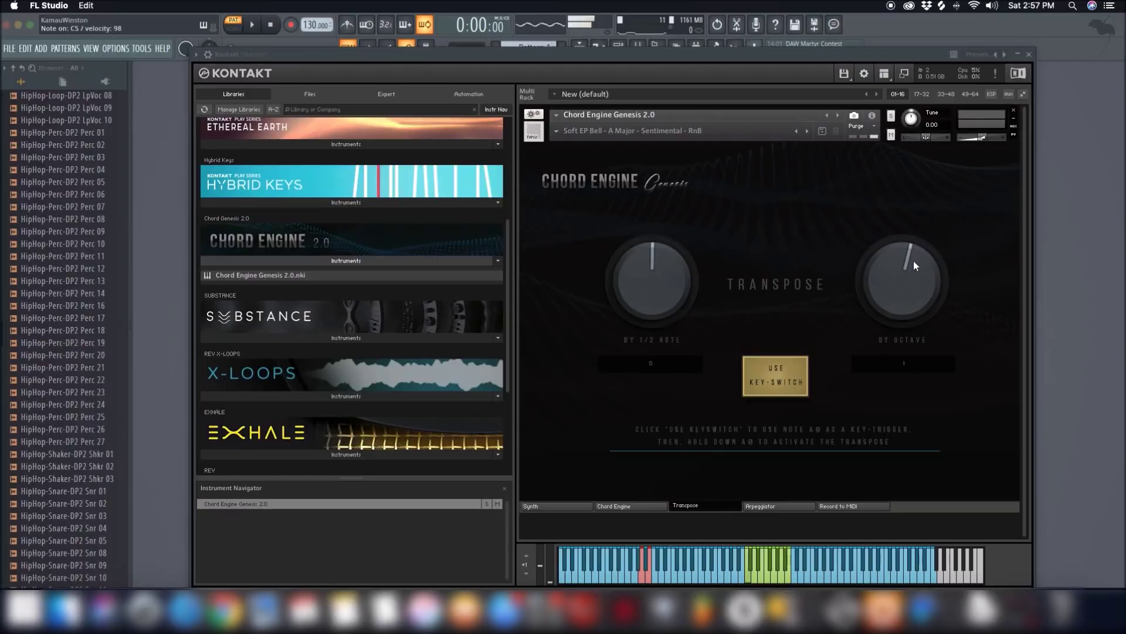
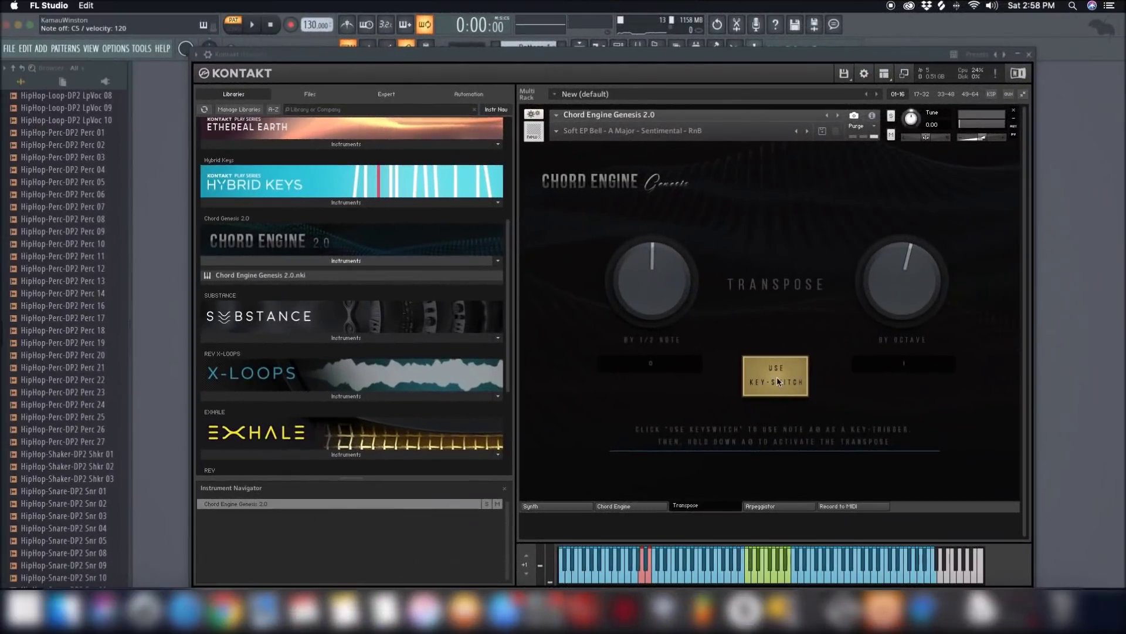
left_click(777, 381)
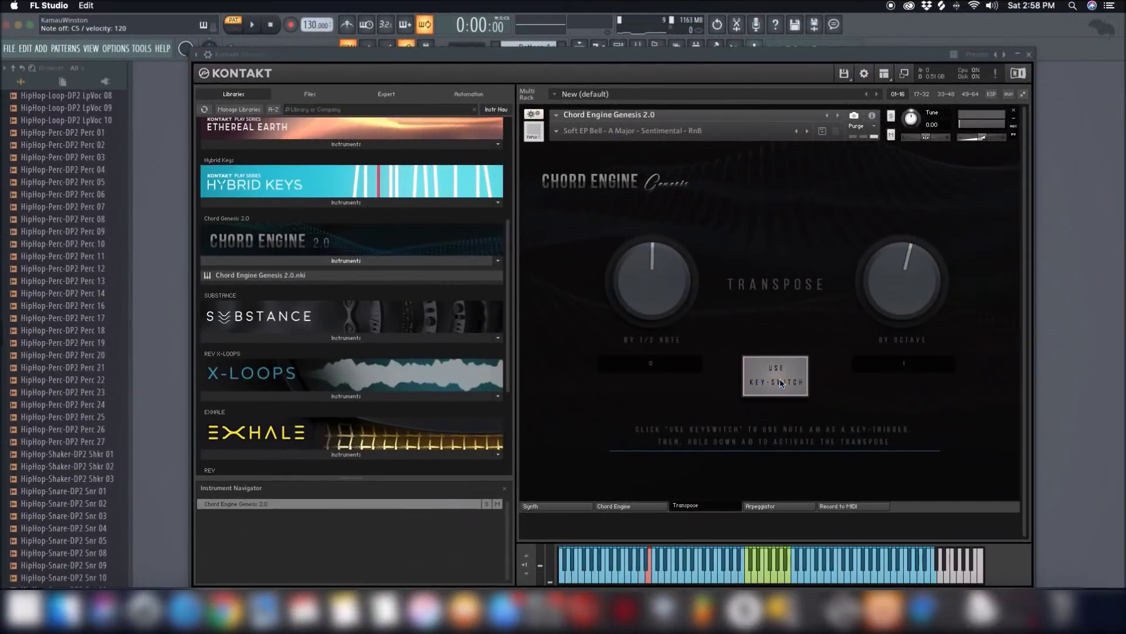
Open the Arpeggiator page, try the All (Chord) note order, and set the note order to Zig-Zag Down
left_click(771, 506)
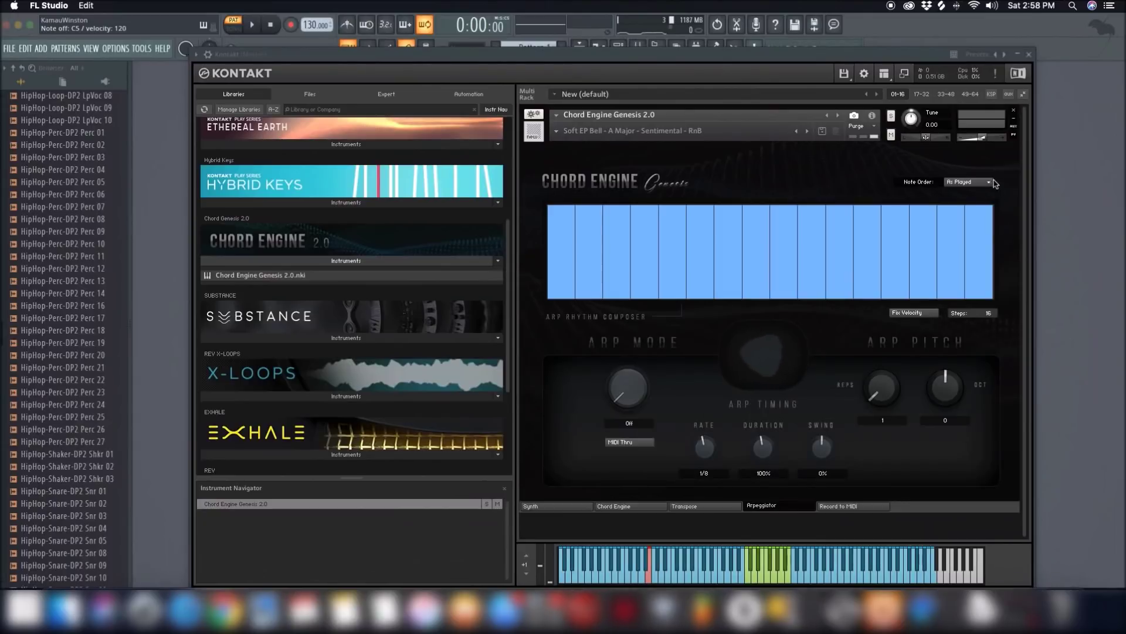
left_click(968, 181)
left_click(972, 427)
left_click(973, 183)
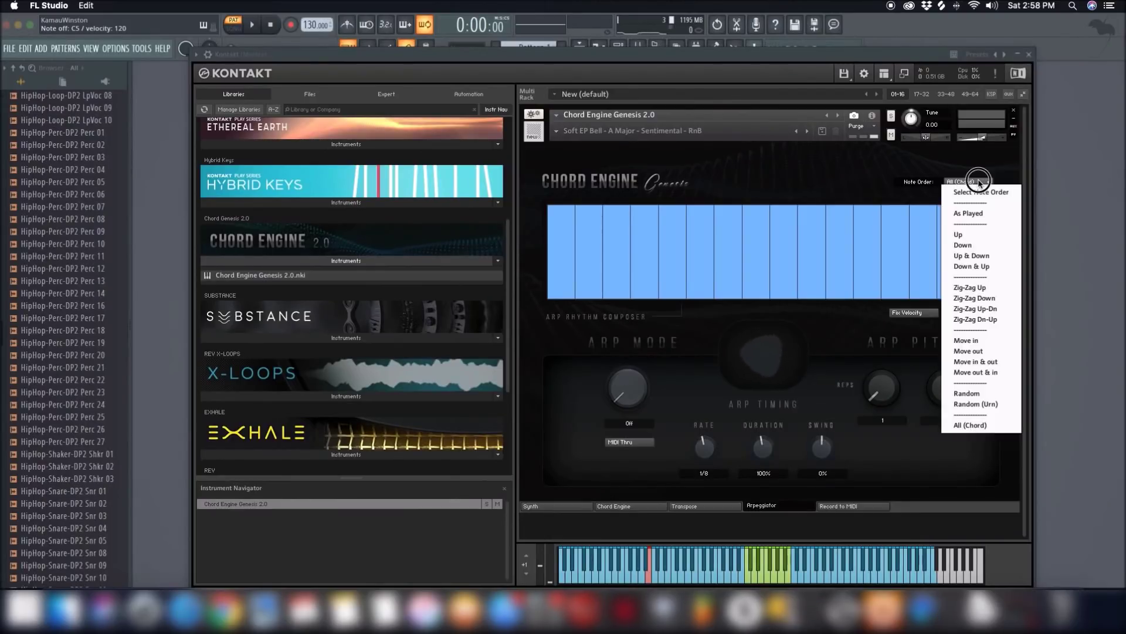
left_click(980, 426)
left_click(974, 182)
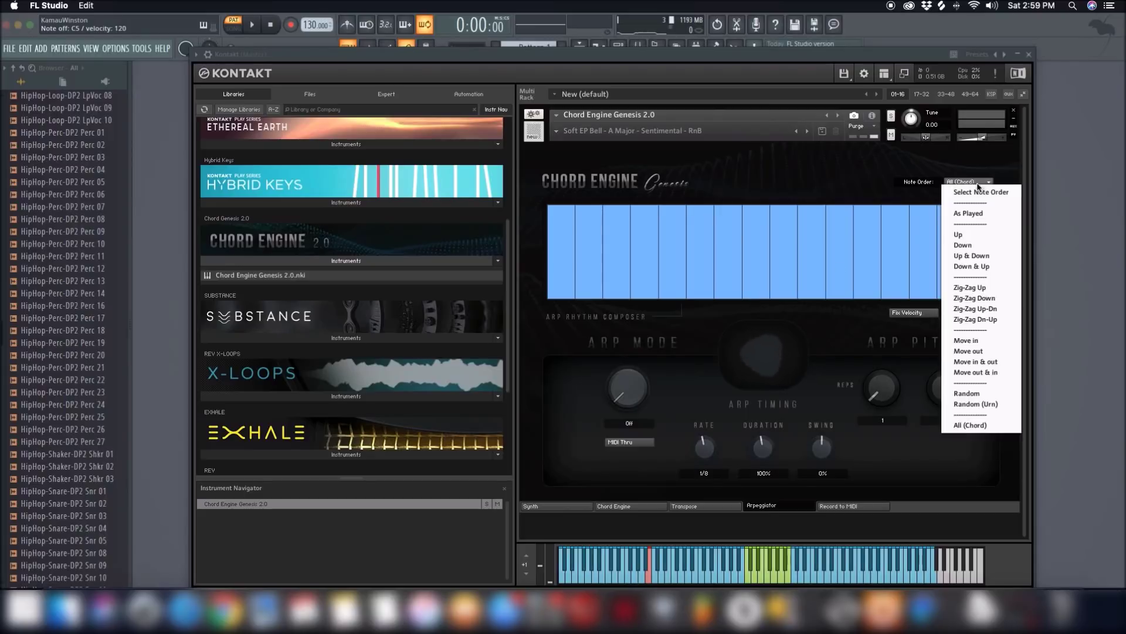
left_click(988, 298)
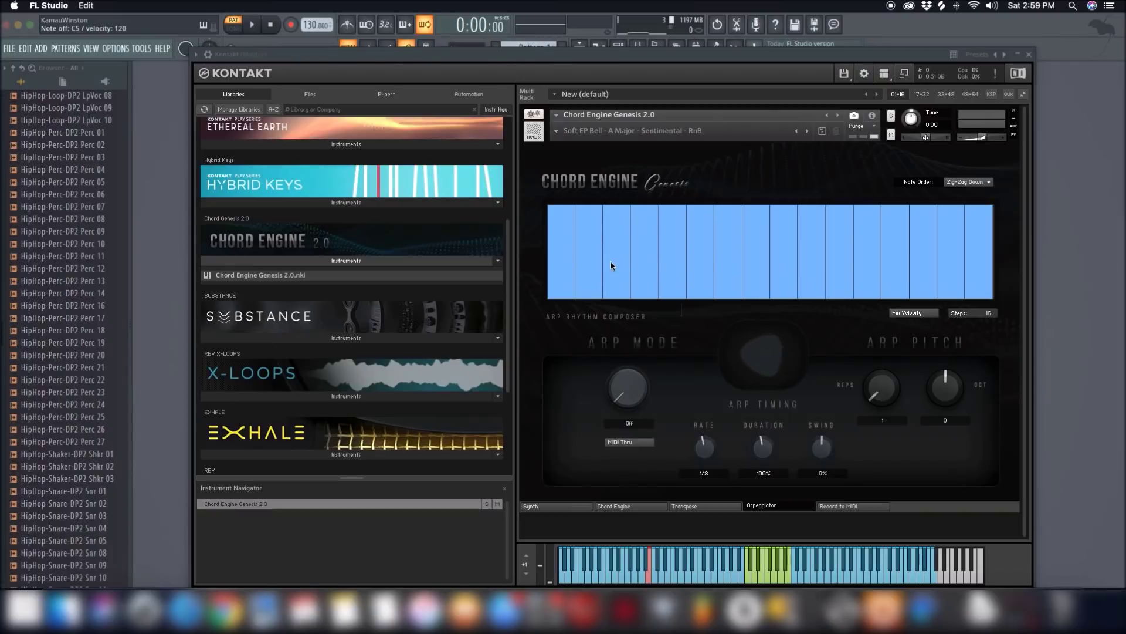
Lower the velocities of steps 2, 4, 5, 7, 9, 11 and 13 by differing amounts in the arp rhythm composer
mouse_move(586, 218)
left_mouse_down()
mouse_move(587, 255)
mouse_move(597, 241)
mouse_move(593, 315)
mouse_move(593, 202)
left_mouse_up()
left_click(588, 222)
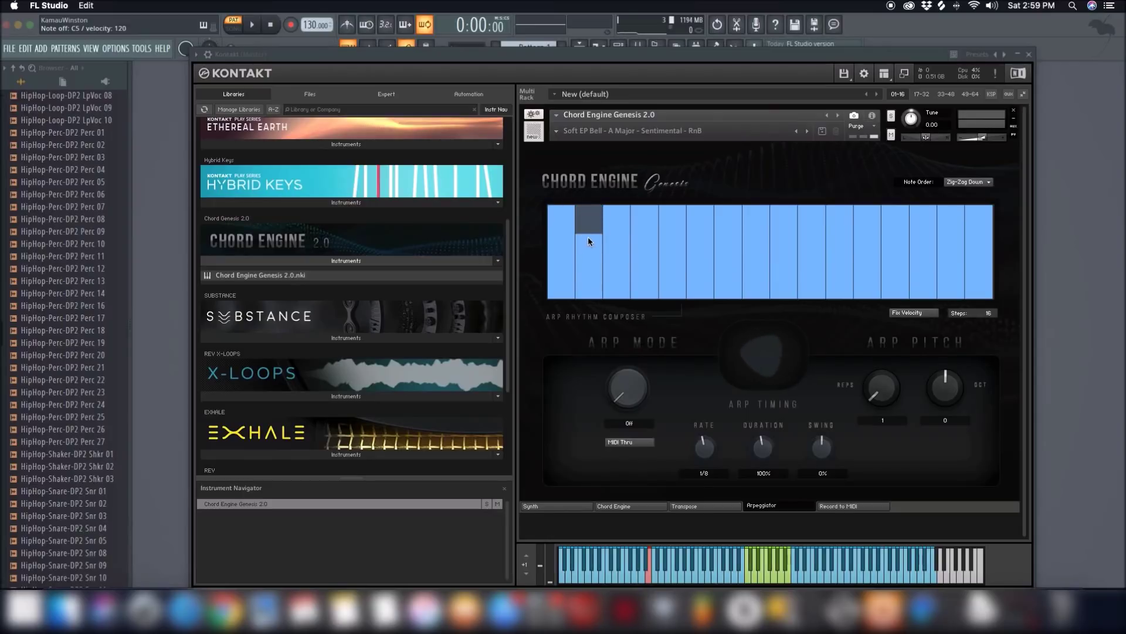
left_click(590, 218)
left_click(592, 226)
left_click(645, 218)
left_click(676, 245)
left_click(719, 220)
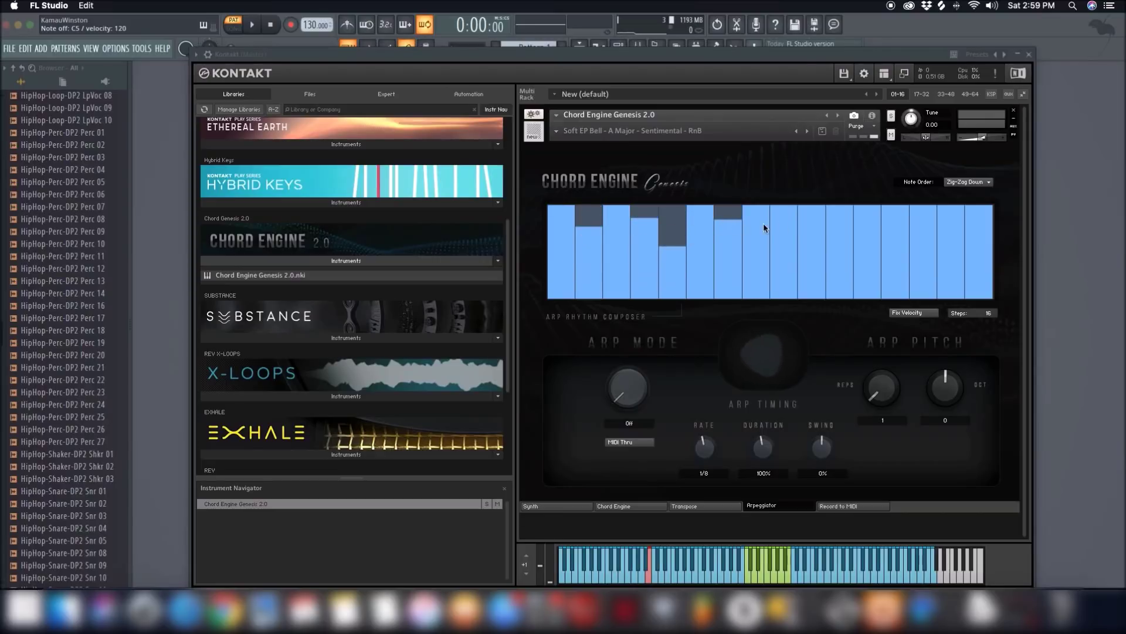
left_click(783, 244)
left_click(840, 218)
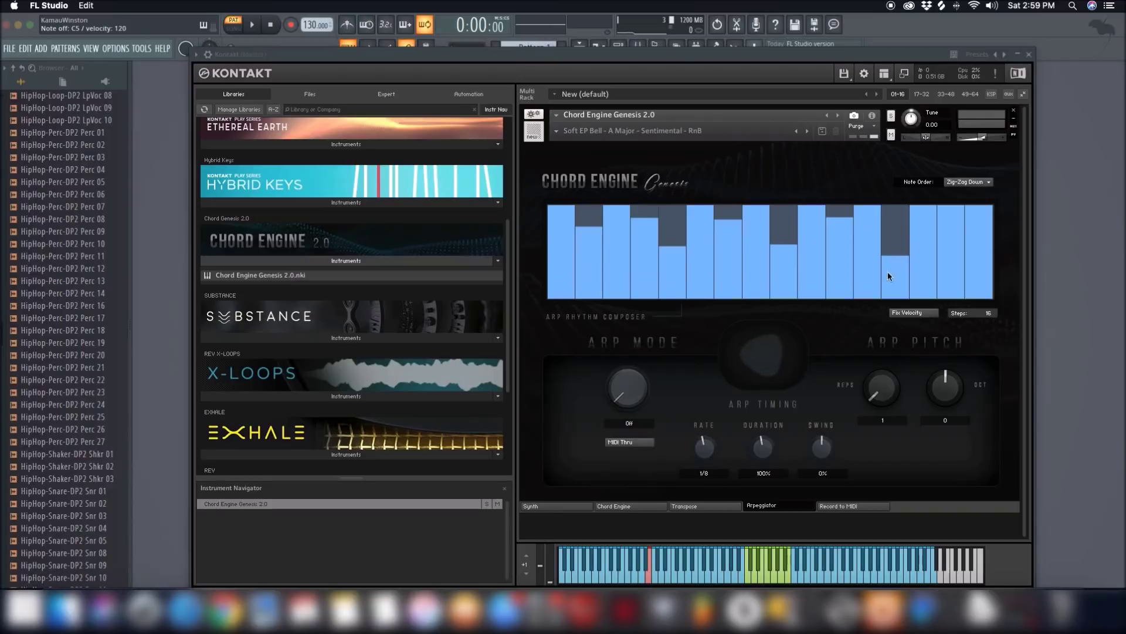
Reset every step in the arp rhythm composer to full velocity
left_click(897, 166)
left_click_drag(898, 207, 545, 205)
left_click(921, 204)
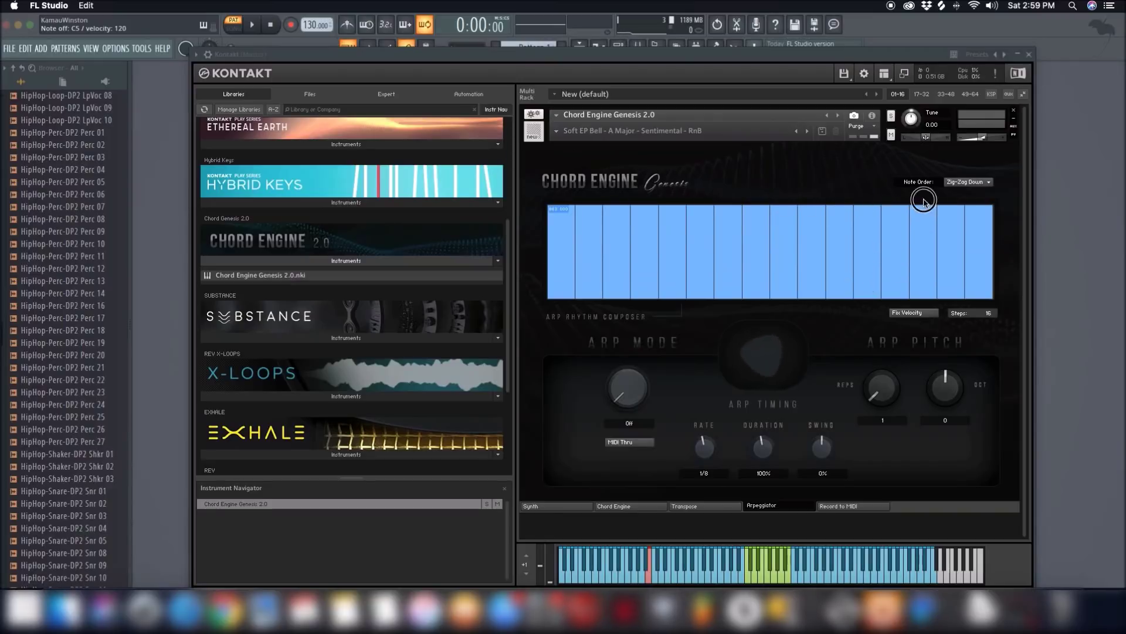
Try silencing arp steps 2 and 6 and partly lowering step 4, and restore them to full velocity
left_click_drag(590, 220, 589, 322)
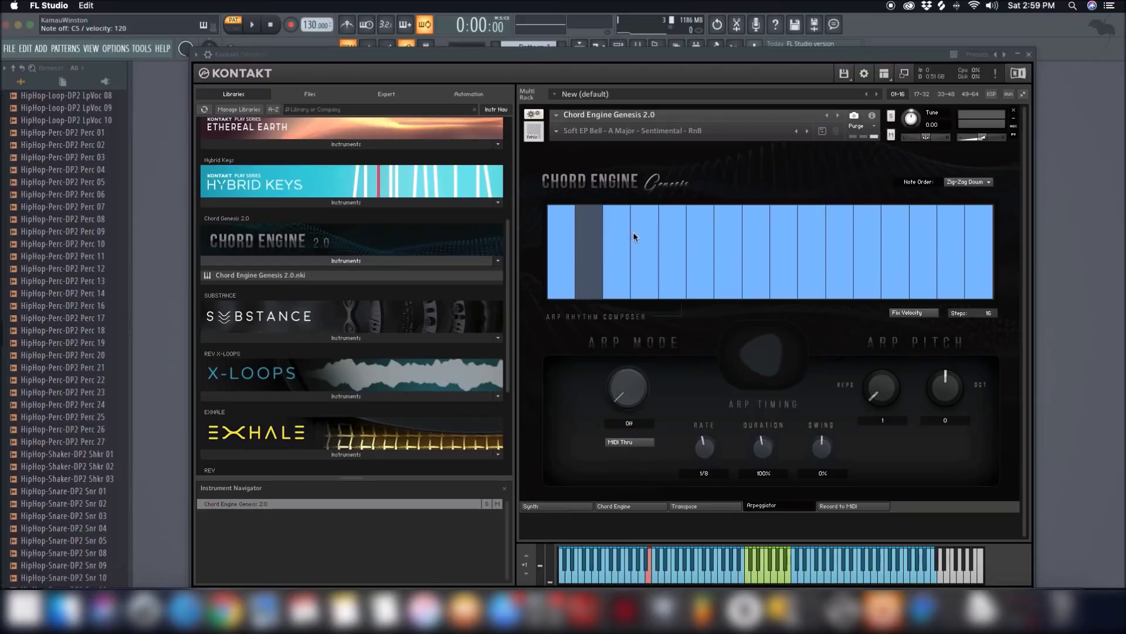
left_click_drag(704, 223, 712, 326)
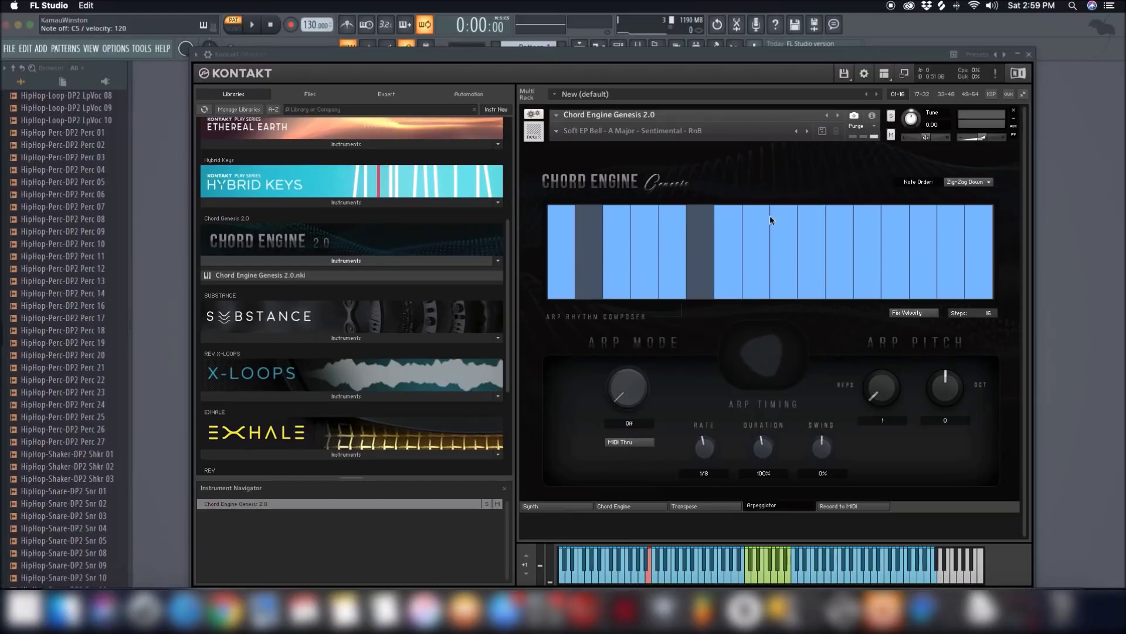
left_click_drag(646, 218, 646, 244)
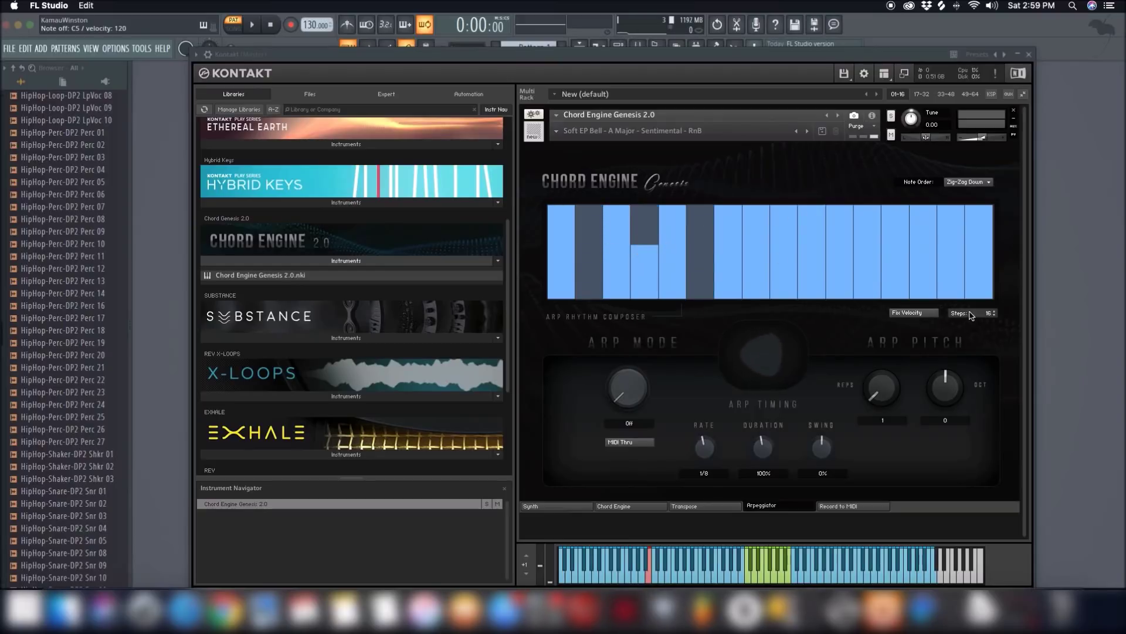
mouse_move(990, 314)
left_mouse_down()
mouse_move(995, 201)
mouse_move(987, 420)
mouse_move(1000, 317)
left_mouse_up()
left_click(645, 206)
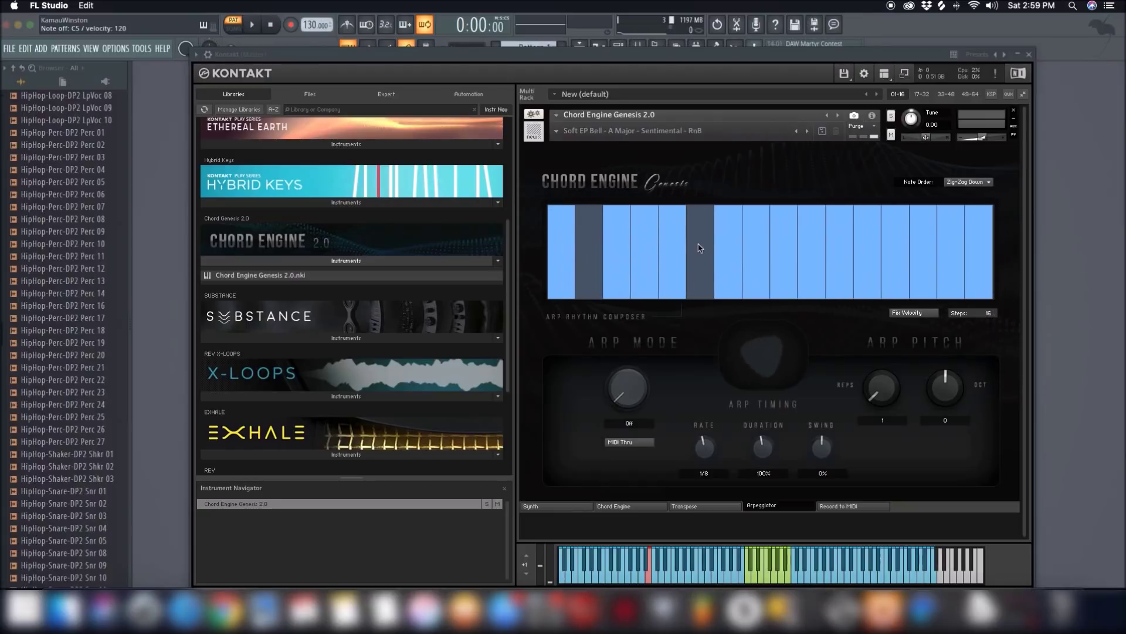
left_click(700, 207)
left_click(588, 205)
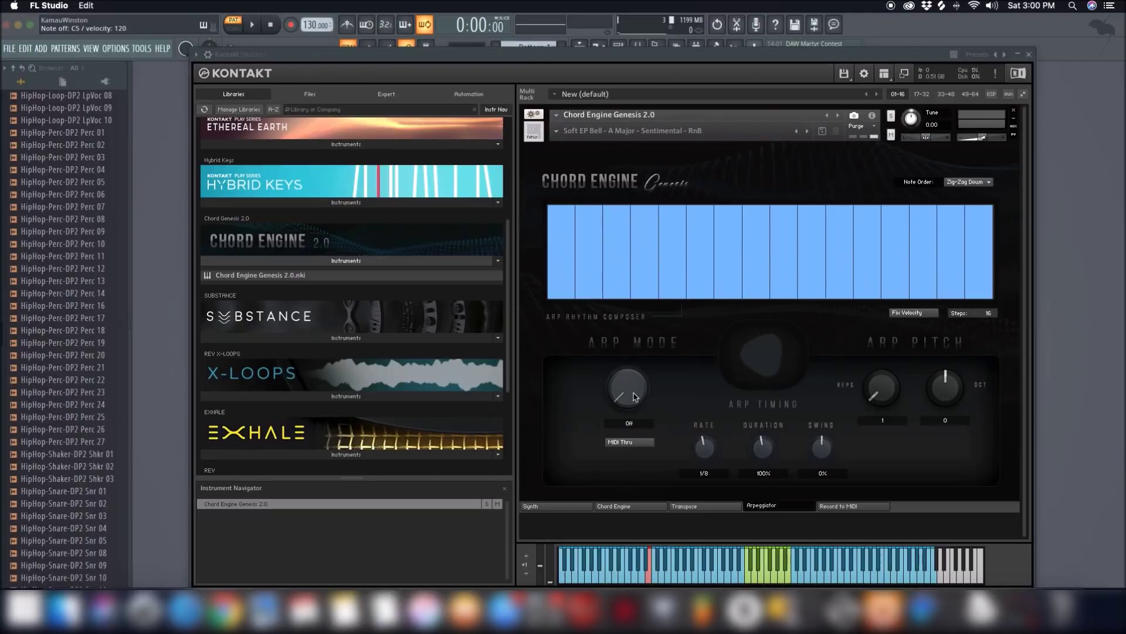
Set the arpeggiator rate to 1/8 T and turn the arp mode on
left_click_drag(635, 396, 639, 446)
left_click_drag(638, 387, 642, 445)
mouse_move(701, 444)
left_mouse_down()
mouse_move(711, 396)
mouse_move(713, 442)
mouse_move(721, 359)
mouse_move(718, 482)
mouse_move(728, 455)
mouse_move(717, 439)
left_mouse_up()
mouse_move(880, 401)
left_mouse_down()
mouse_move(885, 358)
mouse_move(884, 420)
left_mouse_up()
left_click_drag(883, 396, 902, 485)
left_click_drag(960, 385, 968, 437)
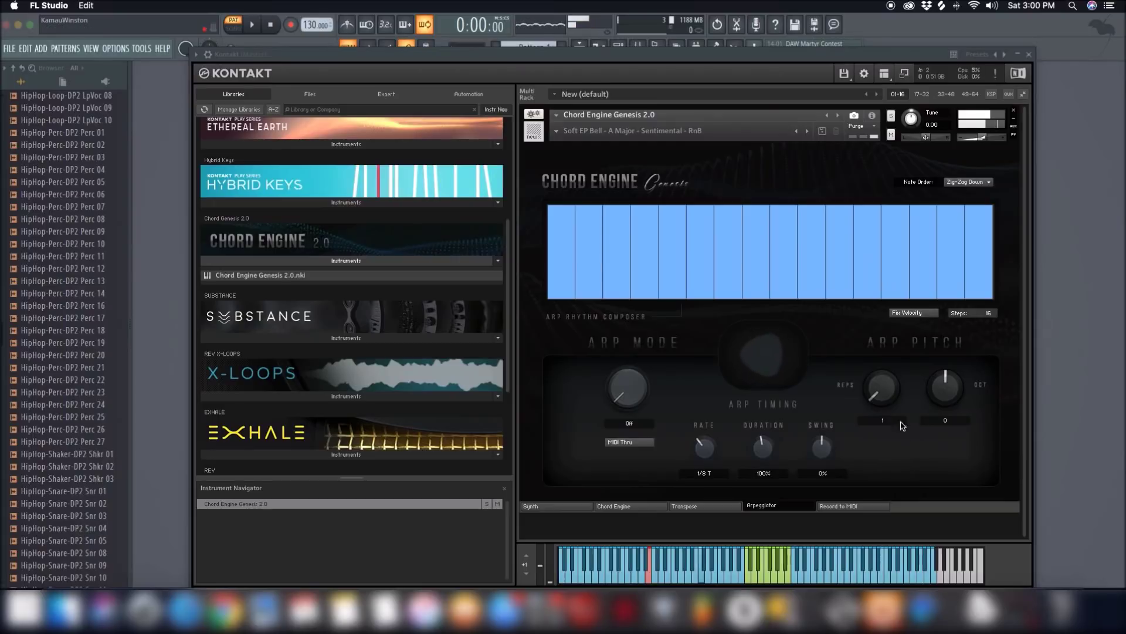
left_click(628, 367)
left_click_drag(629, 367, 630, 359)
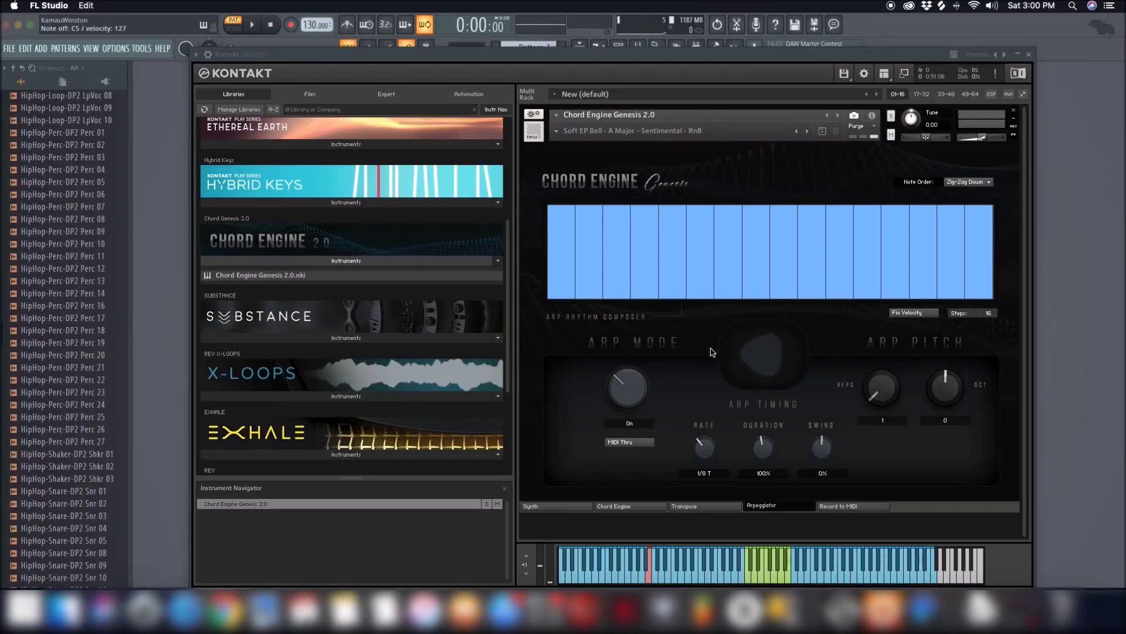
Try a rhythm with step 8 silenced and steps 3, 5, 11 and 13 lowered, and reset all steps to full velocity
left_click_drag(612, 265, 616, 292)
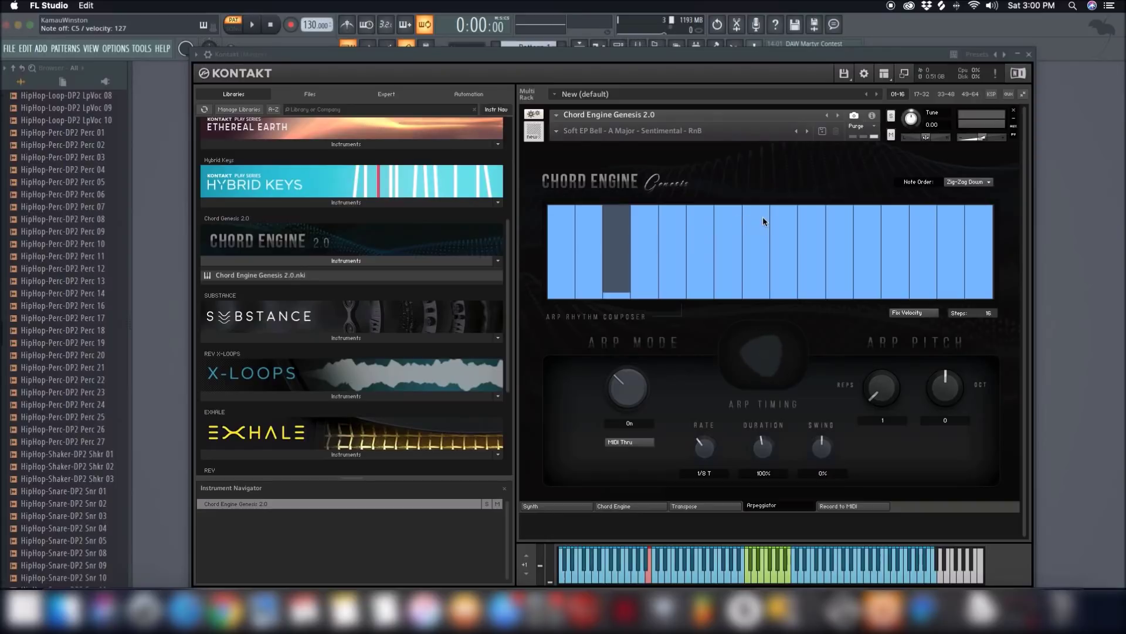
left_click_drag(763, 222, 760, 317)
left_click_drag(621, 298, 620, 309)
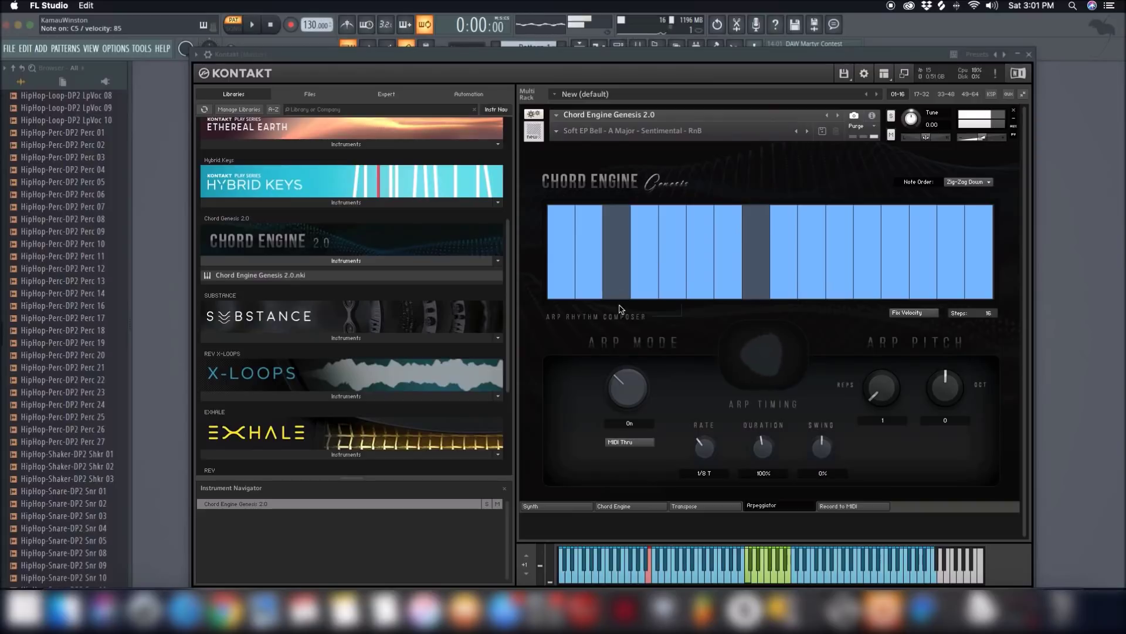
mouse_move(663, 219)
left_mouse_down()
mouse_move(678, 255)
mouse_move(615, 238)
mouse_move(613, 219)
left_mouse_up()
left_click(843, 271)
left_click_drag(845, 287, 846, 298)
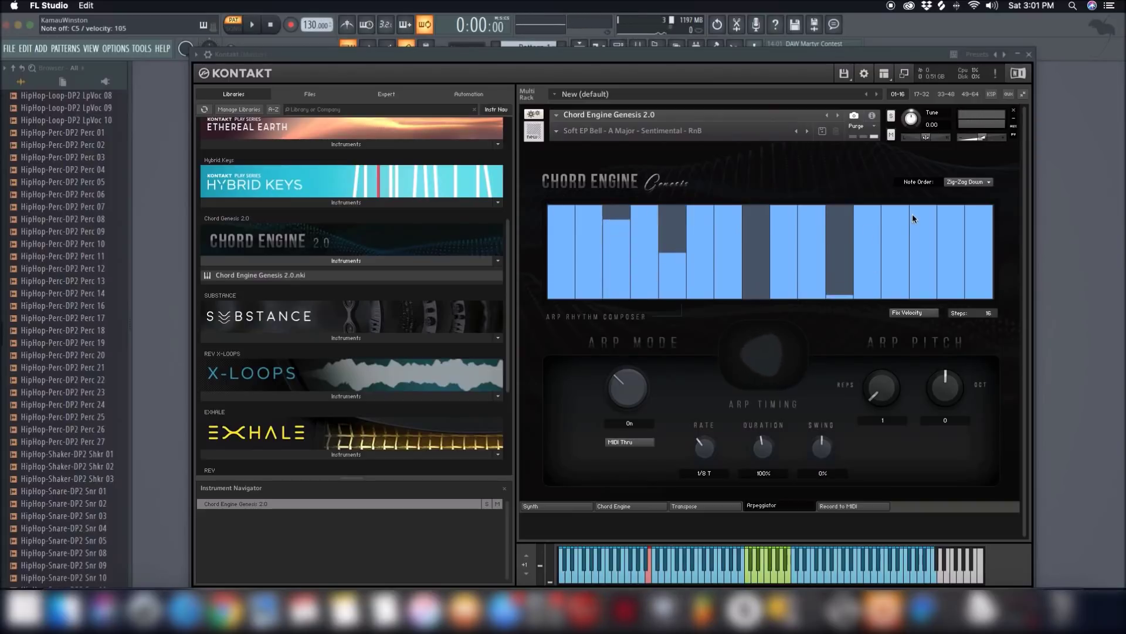
left_click(898, 236)
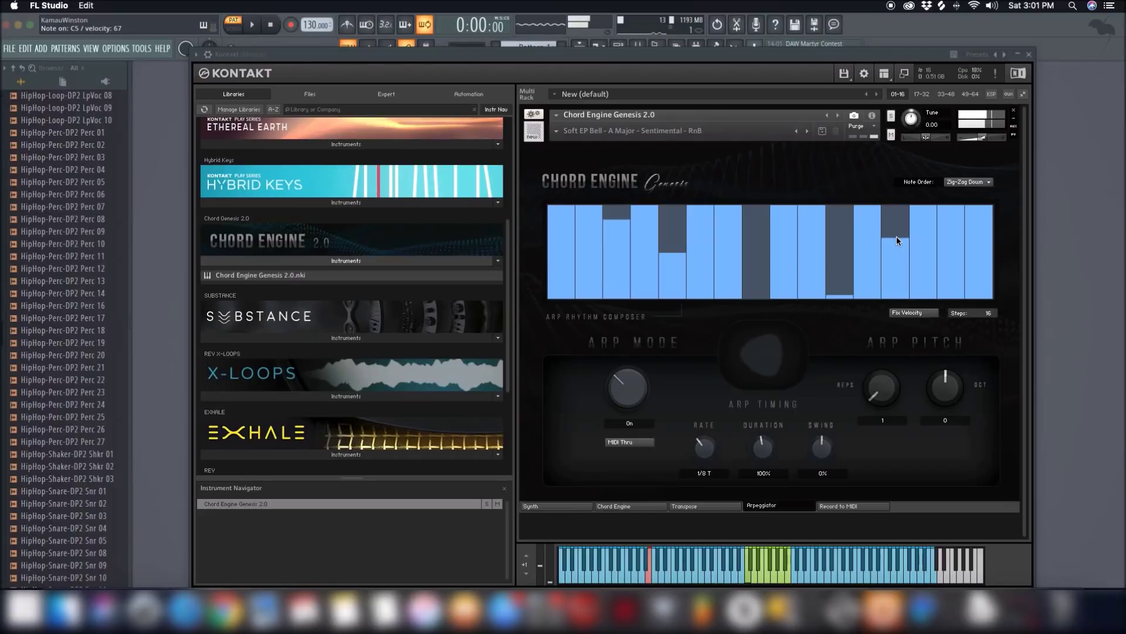
mouse_move(896, 236)
left_mouse_down()
mouse_move(787, 221)
mouse_move(761, 187)
mouse_move(672, 182)
mouse_move(617, 193)
left_mouse_up()
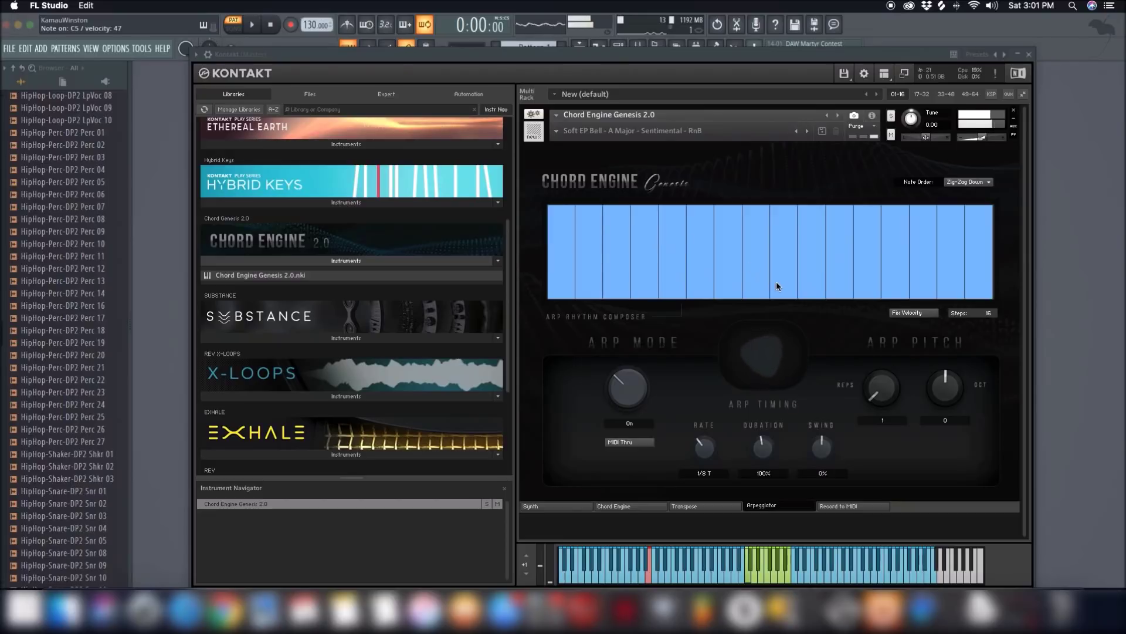
Silence arp steps 8 and 9 and lower step 7 to a little over half velocity
left_click(784, 256)
left_click(757, 276)
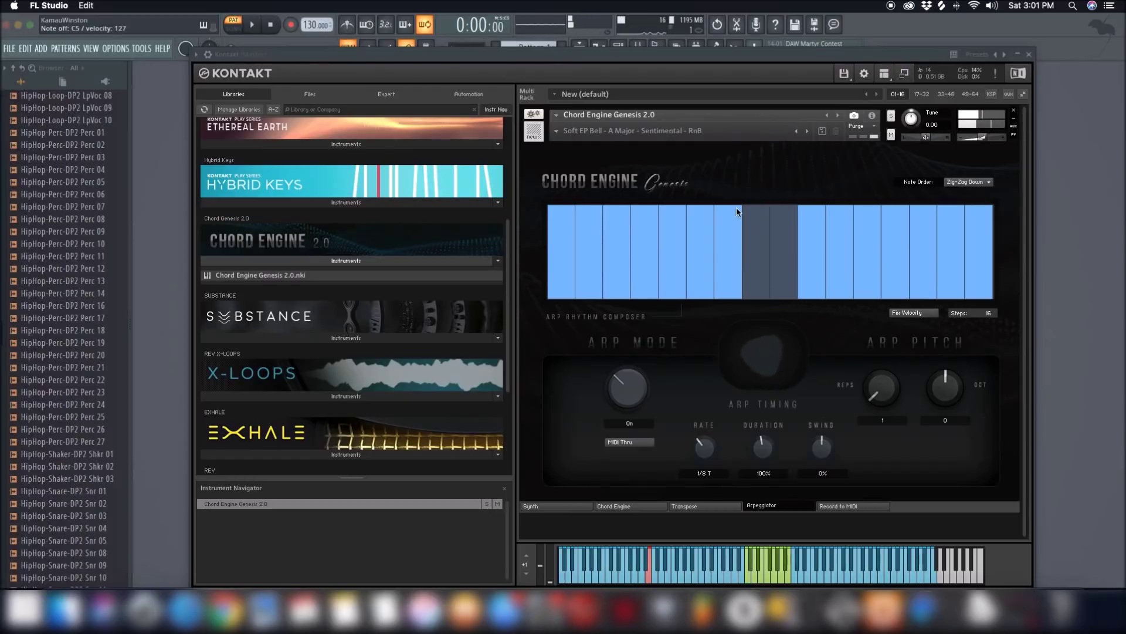
left_click_drag(735, 210, 726, 243)
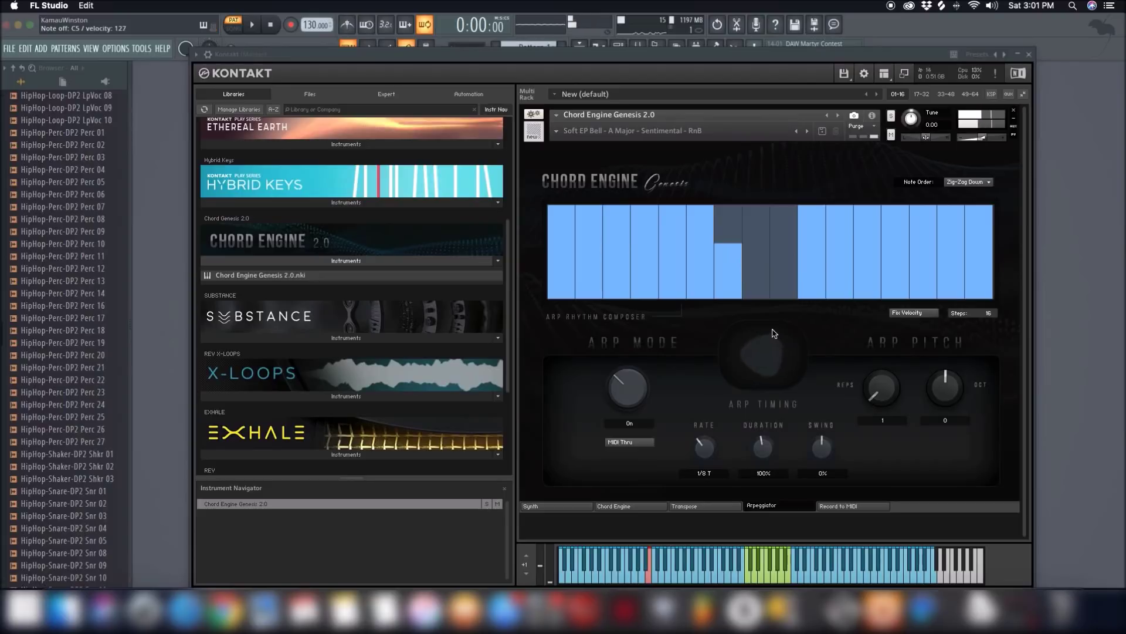
Open the Record to MIDI page and move the Kontakt window clear of the host's toolbar
left_click(860, 510)
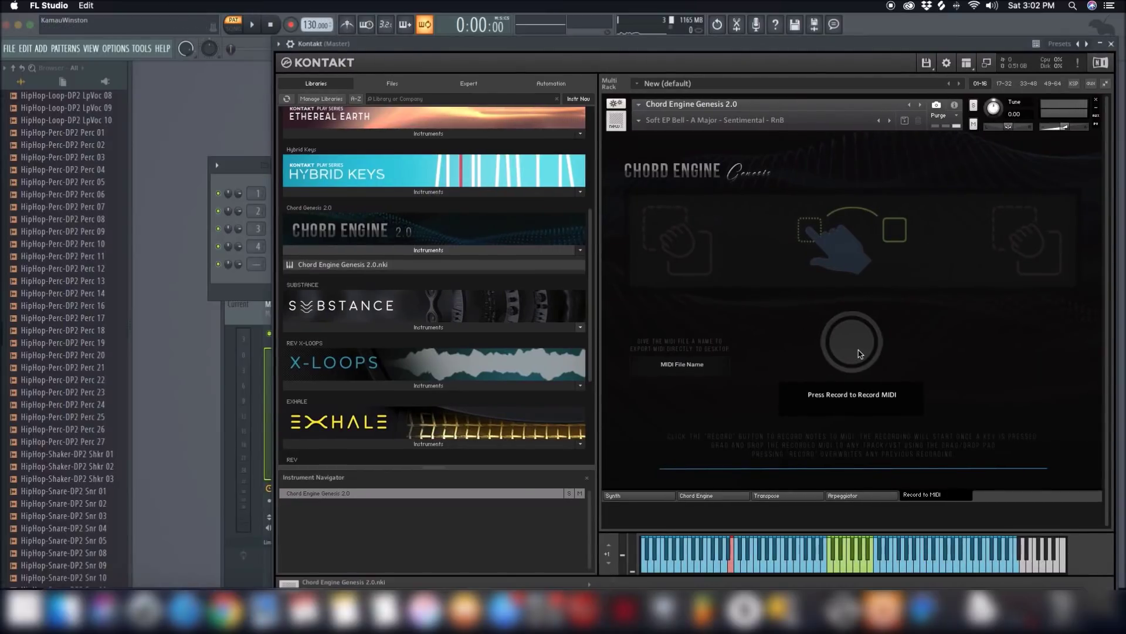
left_click_drag(646, 44, 585, 68)
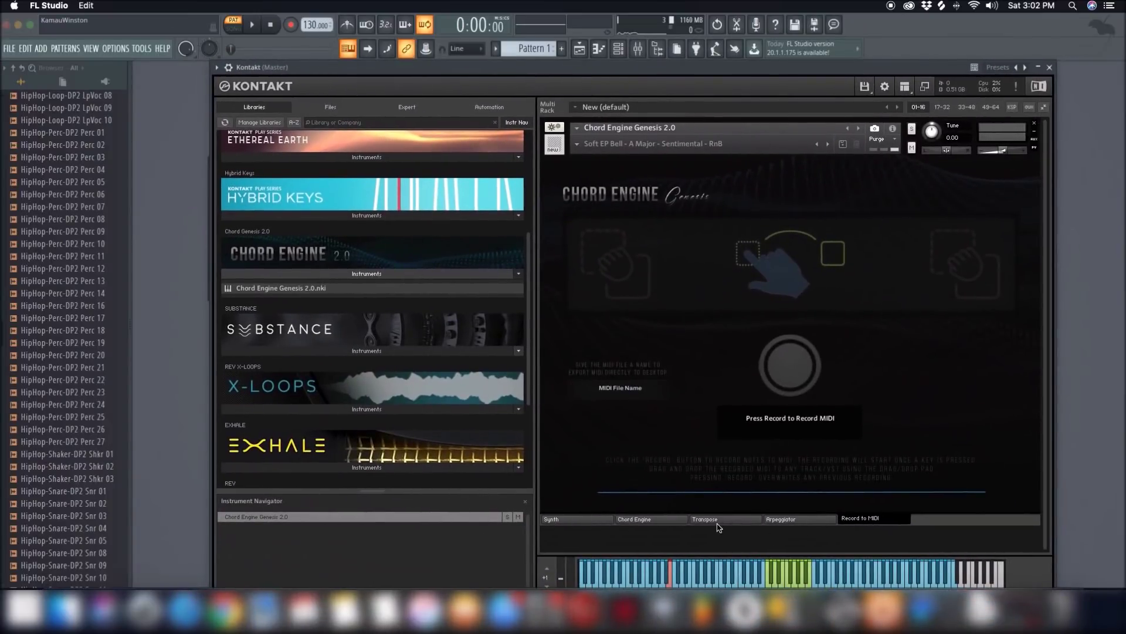
Turn the arp mode off and revisit the Transpose, Chord Engine and Arpeggiator pages
left_click(715, 520)
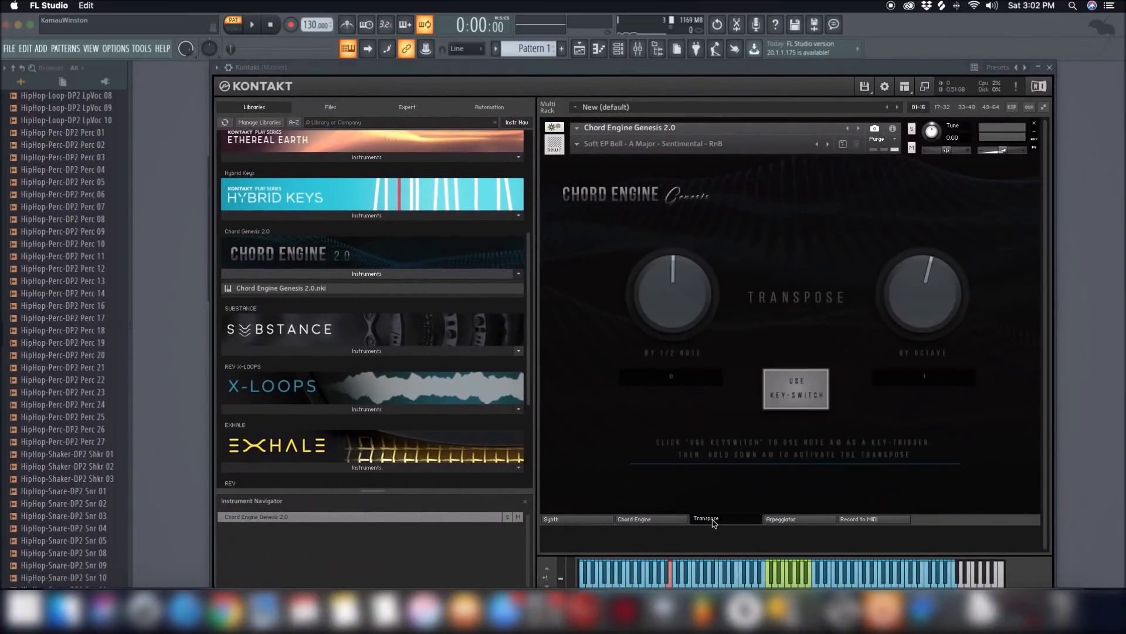
left_click(783, 518)
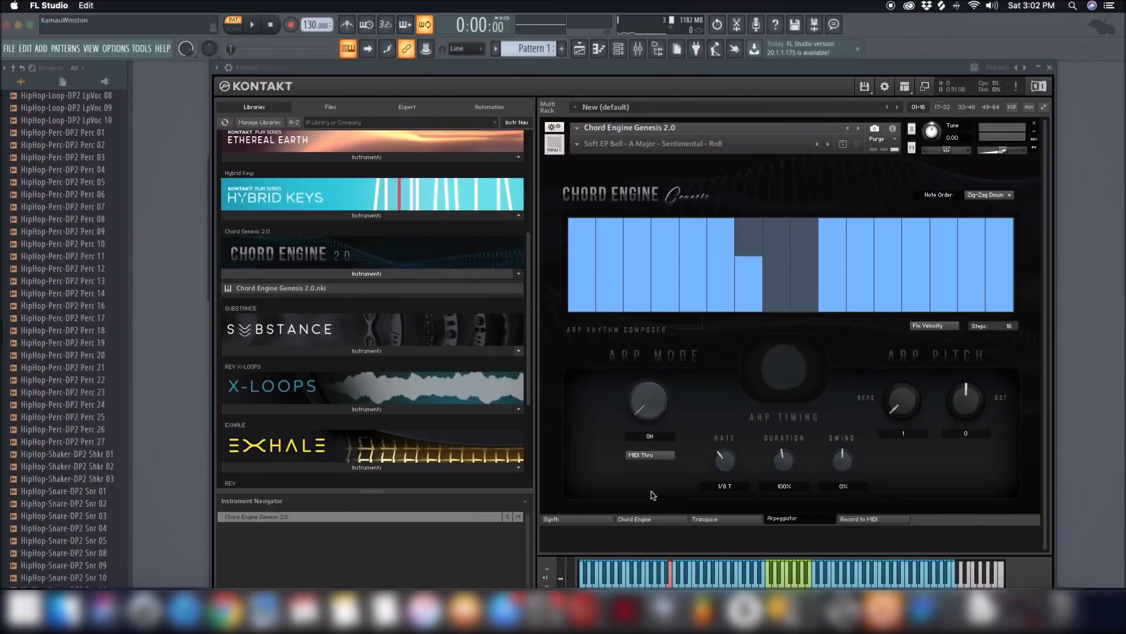
left_click(713, 525)
left_click(671, 521)
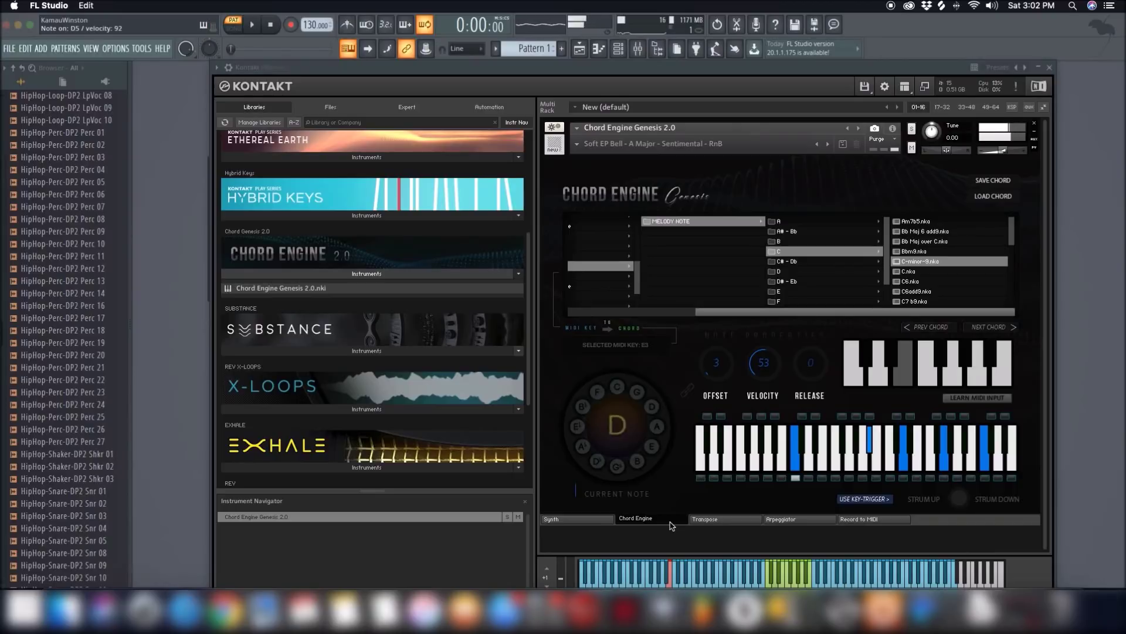
left_click(721, 520)
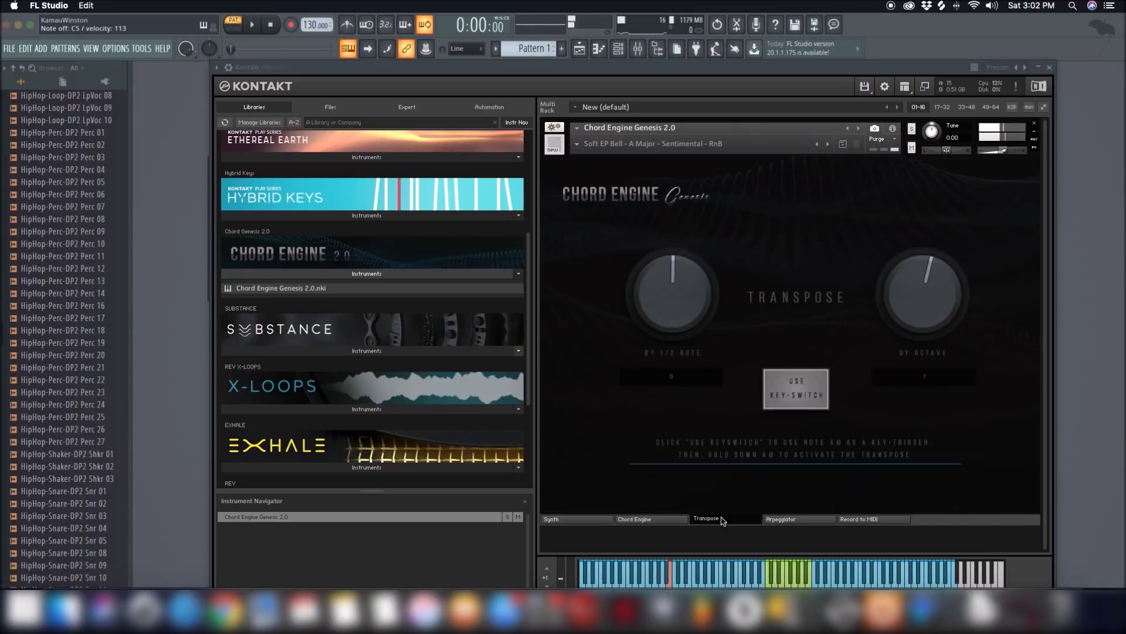
left_click(802, 520)
Start recording the played chords on the Record to MIDI page
left_click(848, 521)
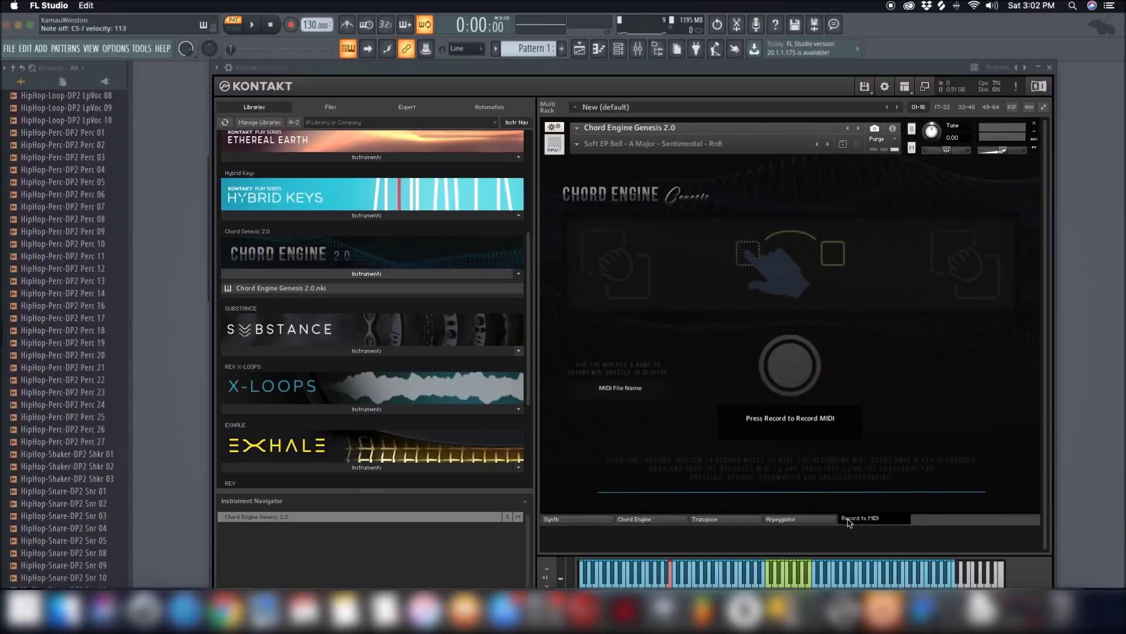
left_click(790, 364)
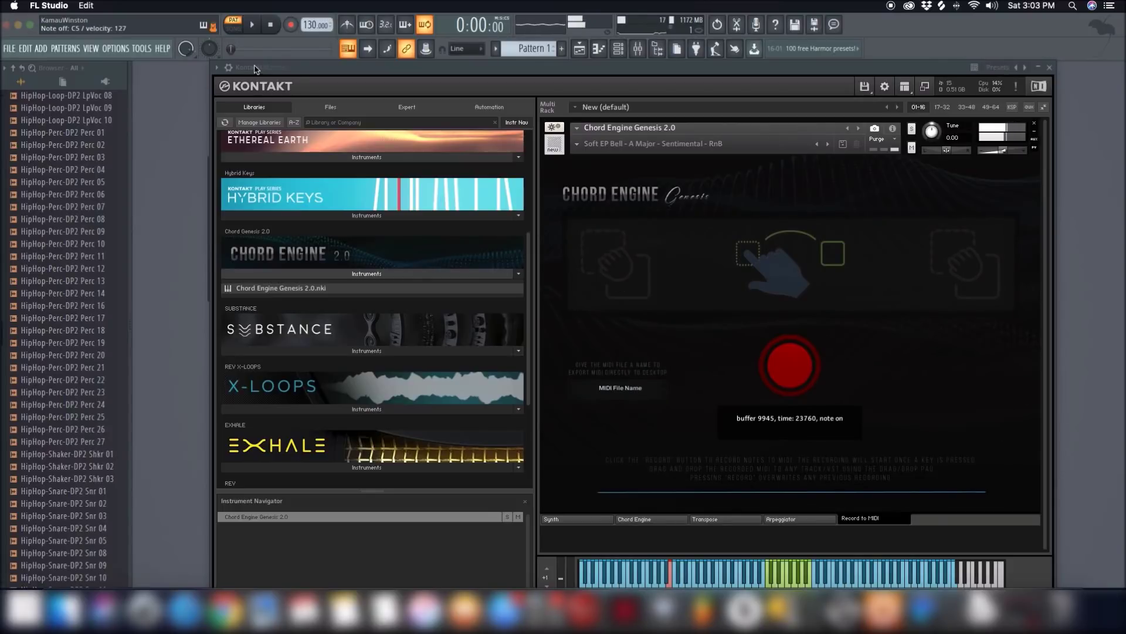
Stop the MIDI recording and drop the recorded take from Chord Engine onto the Snare channel in the channel rack
left_click(798, 365)
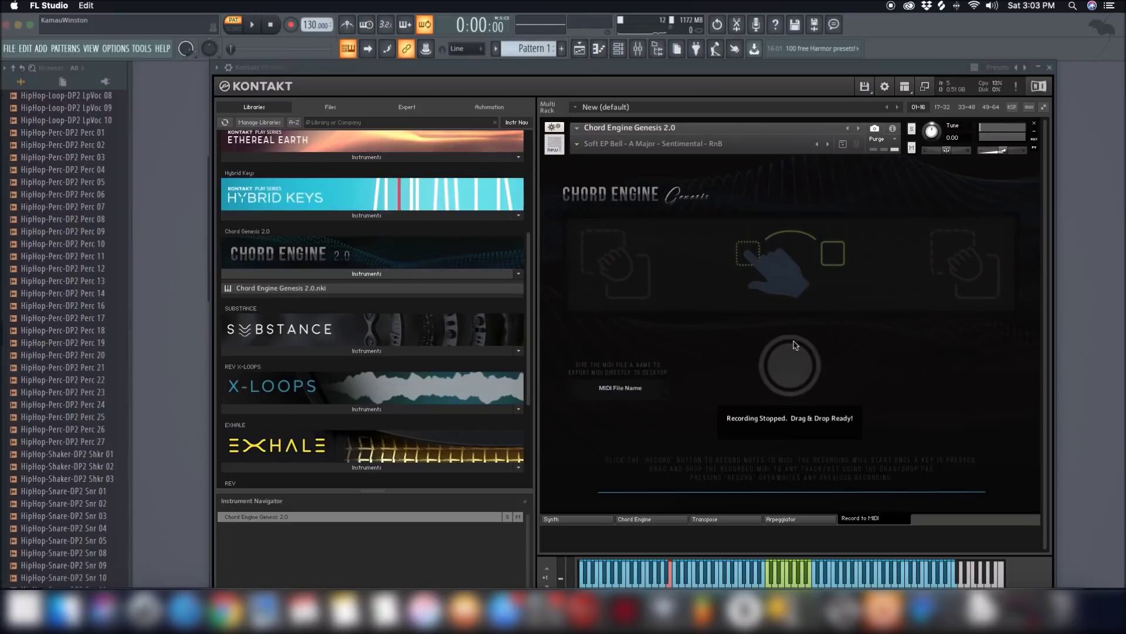
left_click_drag(623, 71, 821, 77)
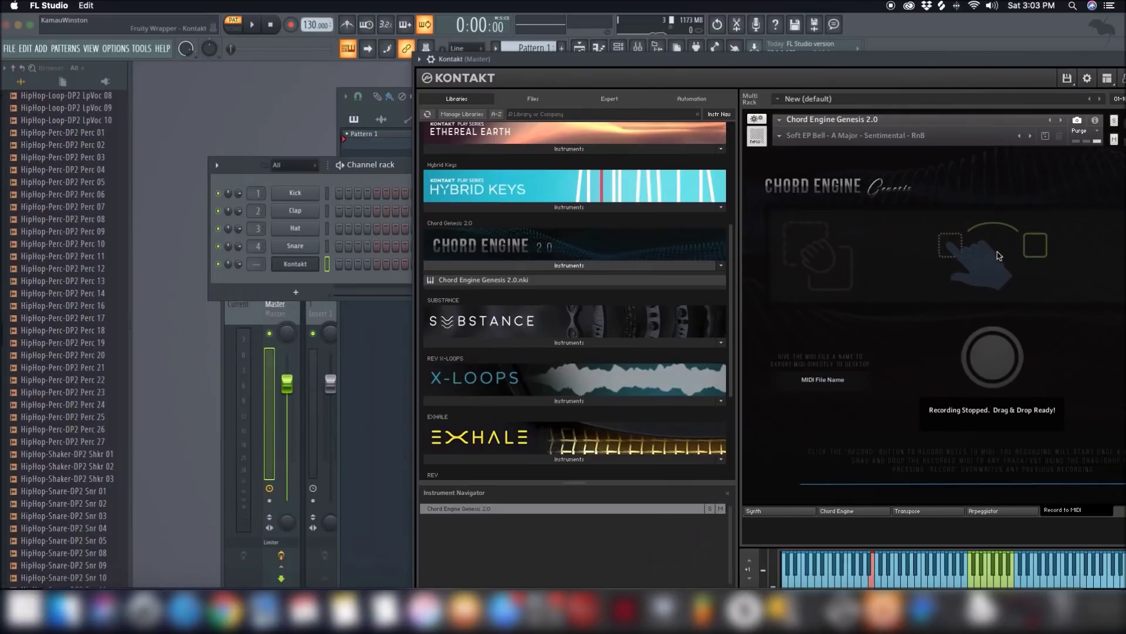
left_click(297, 245)
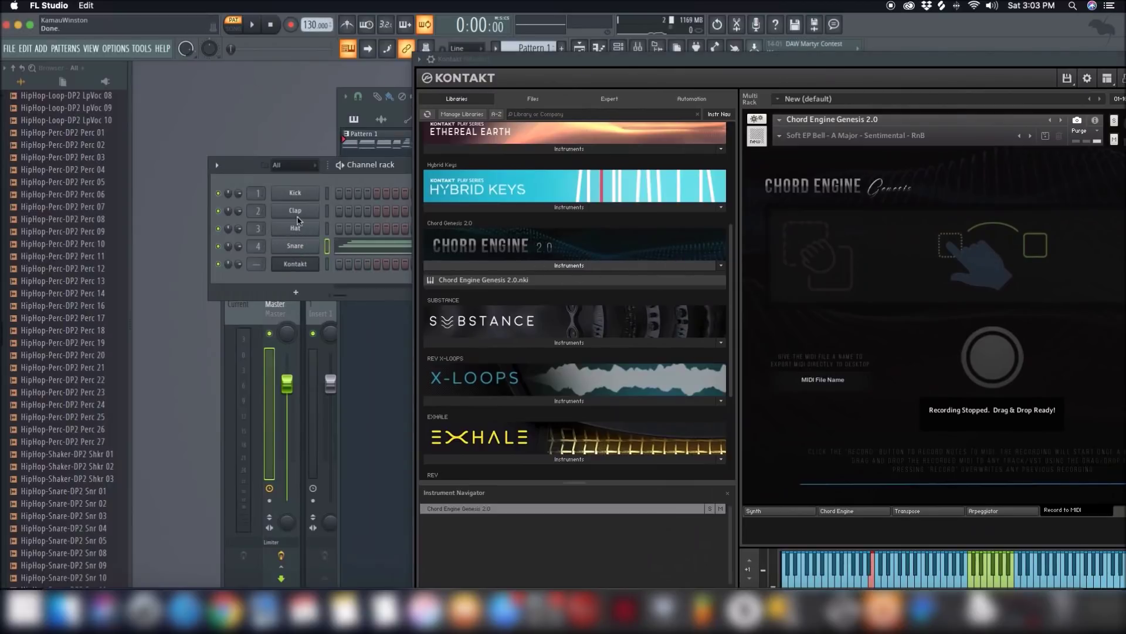
Move the channel rack and the Kontakt window apart so the whole step grid is unobstructed
left_click_drag(246, 167, 157, 158)
left_click_drag(336, 154, 362, 156)
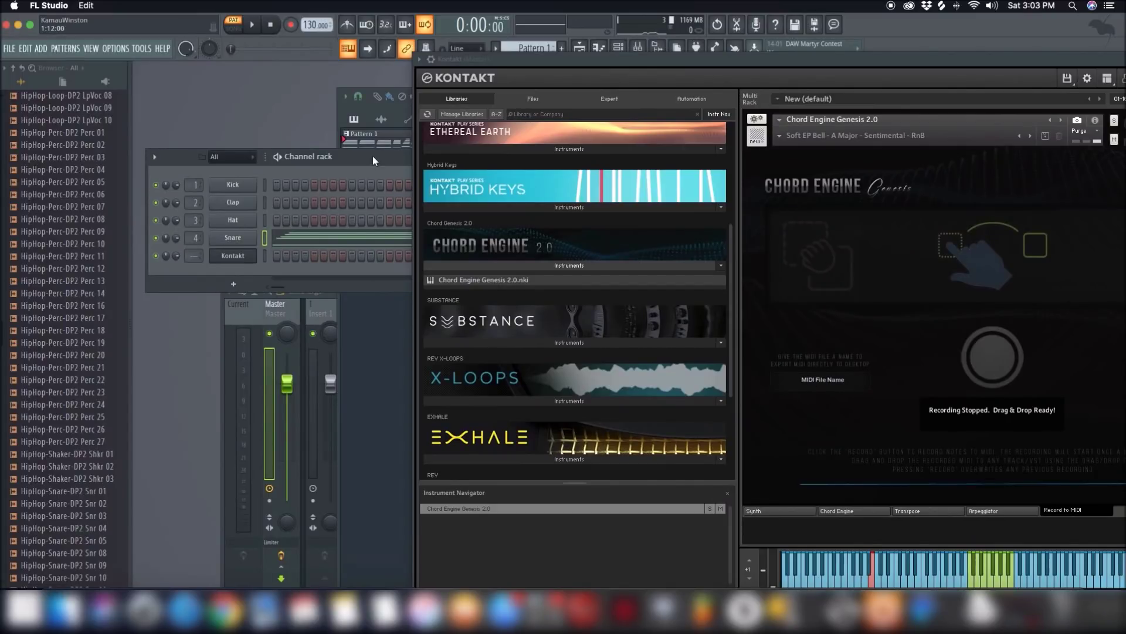
left_click_drag(372, 156, 367, 162)
left_click_drag(571, 65, 534, 387)
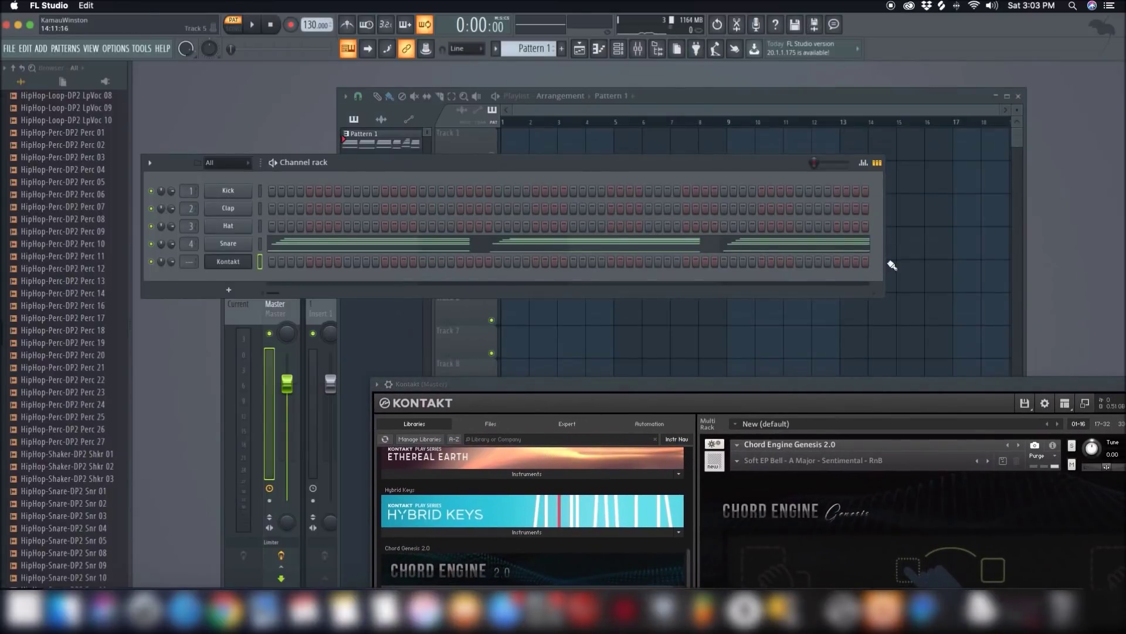
Open the Snare channel's notes in the piano roll and look over the whole recorded chord progression
left_click(711, 243)
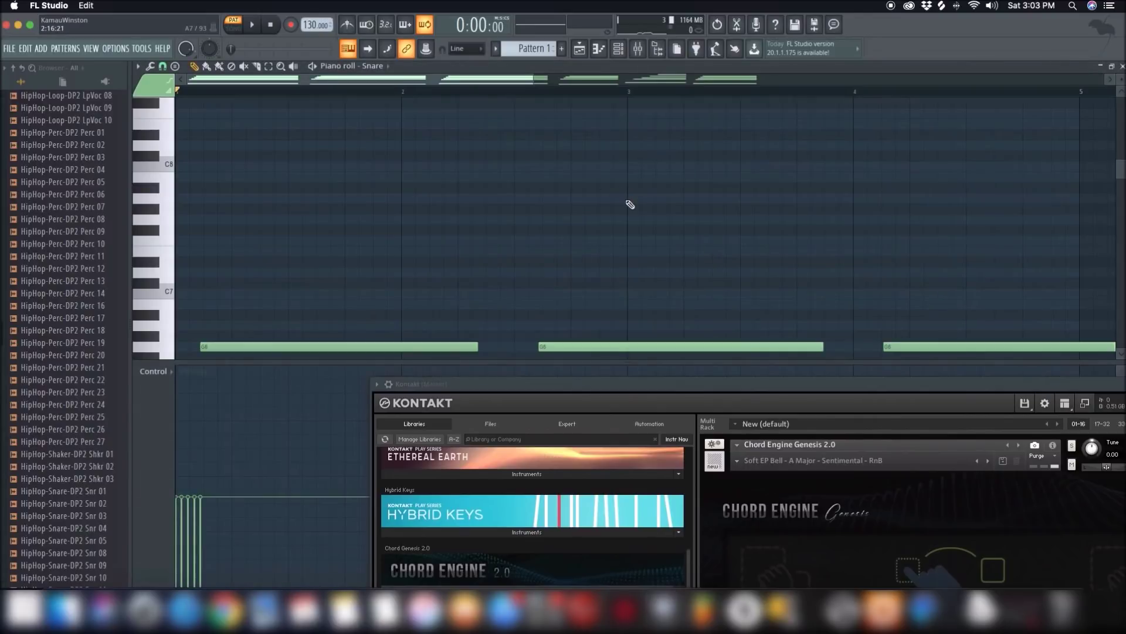
scroll(630, 204, "down", 5)
scroll(630, 204, "up", 4)
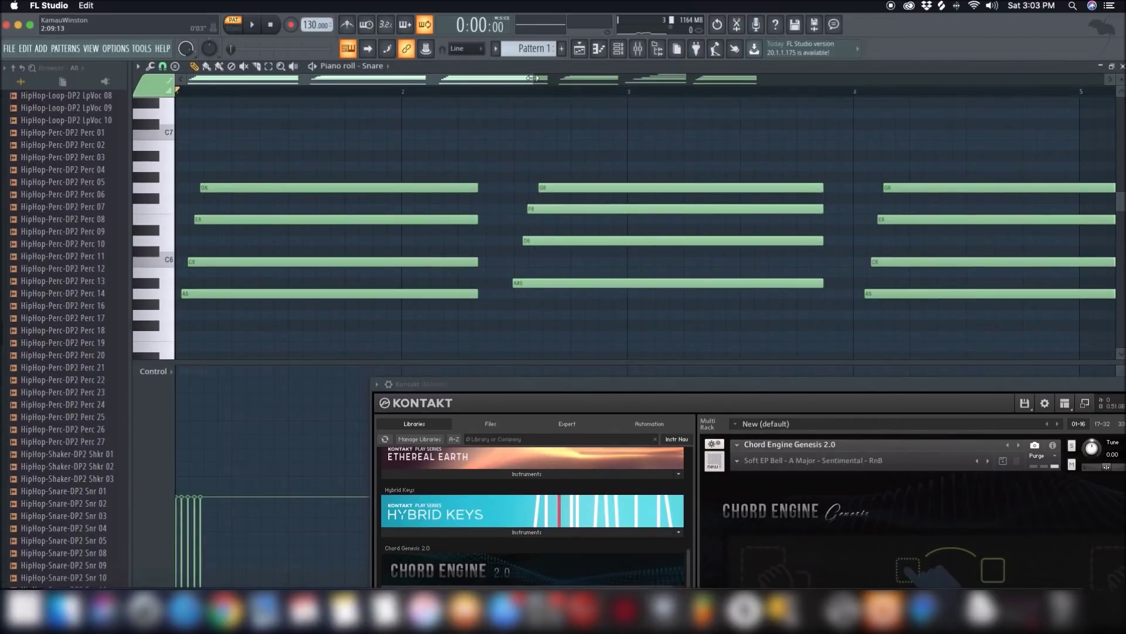
left_click_drag(533, 78, 1051, 106)
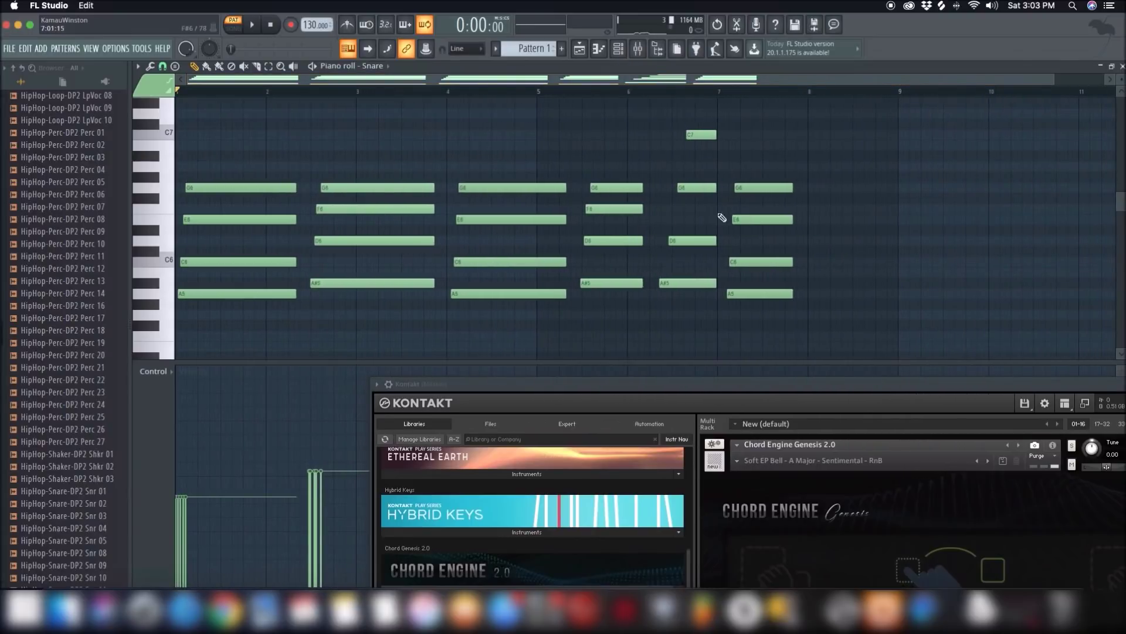
left_click(150, 67)
left_click(138, 67)
left_click(138, 67)
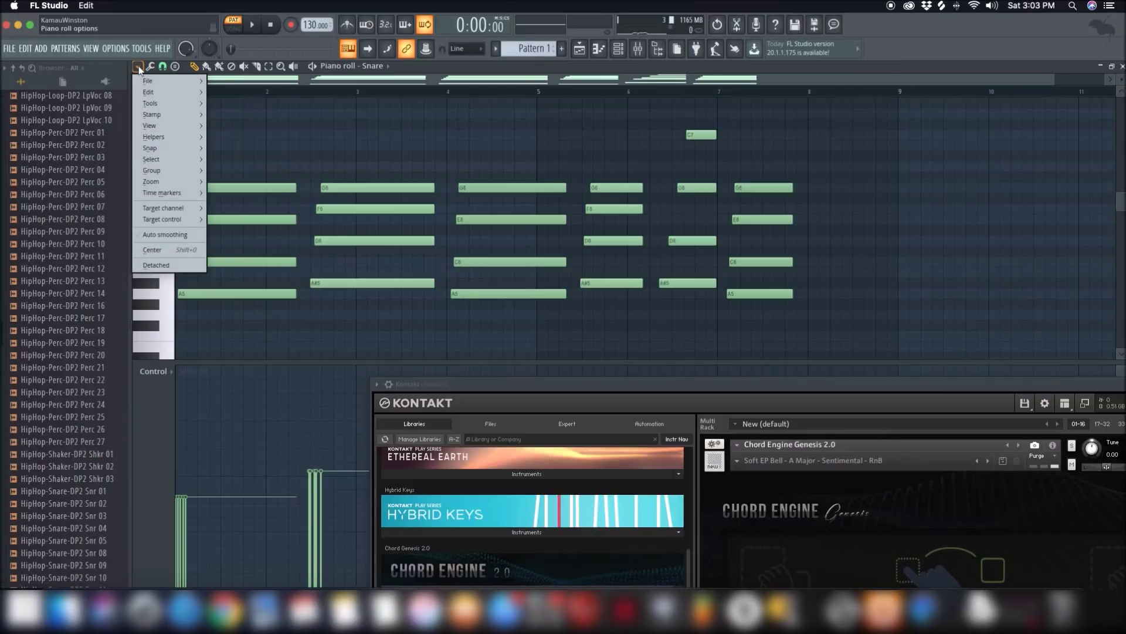
left_click(138, 67)
Close the piano roll, mute the Snare channel in the channel rack and move the Kontakt window back up
left_click(579, 49)
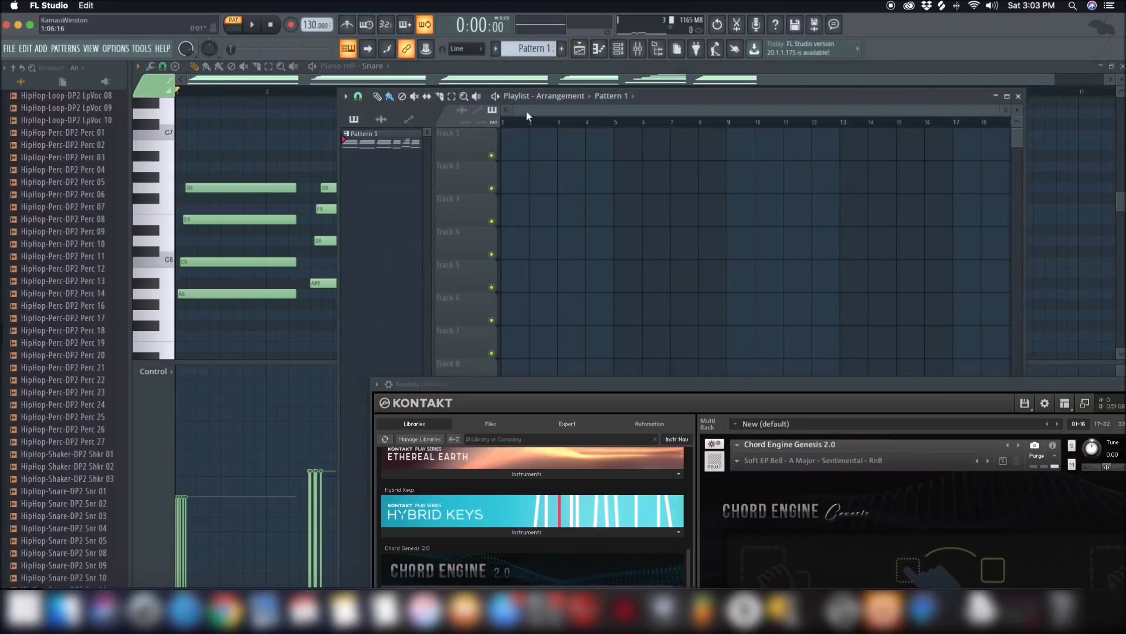
left_click(618, 48)
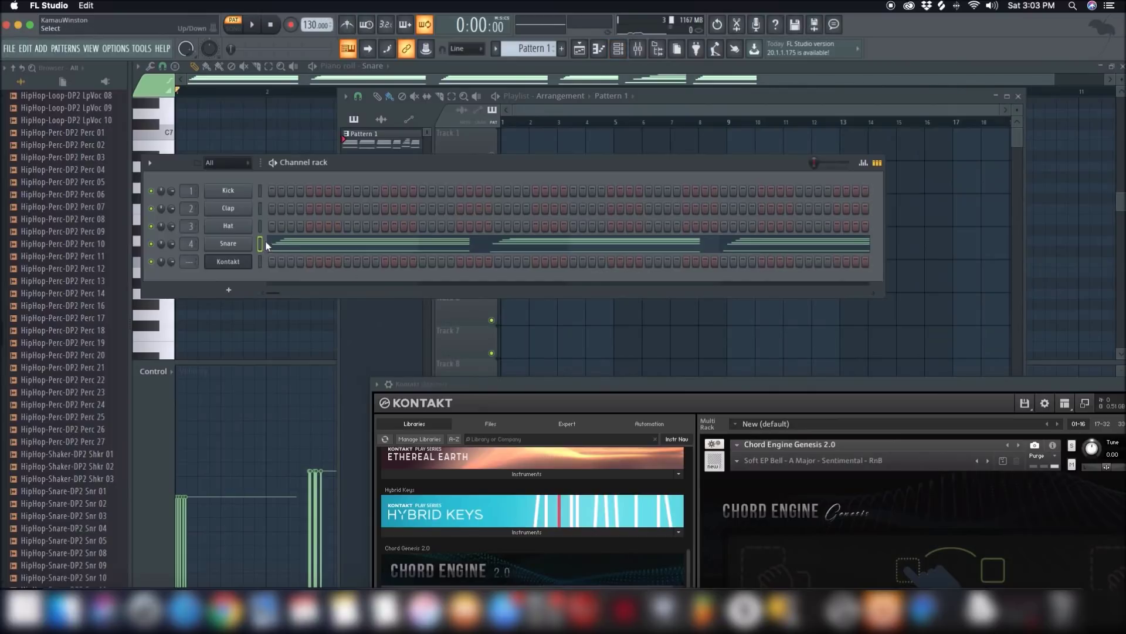
key("F7")
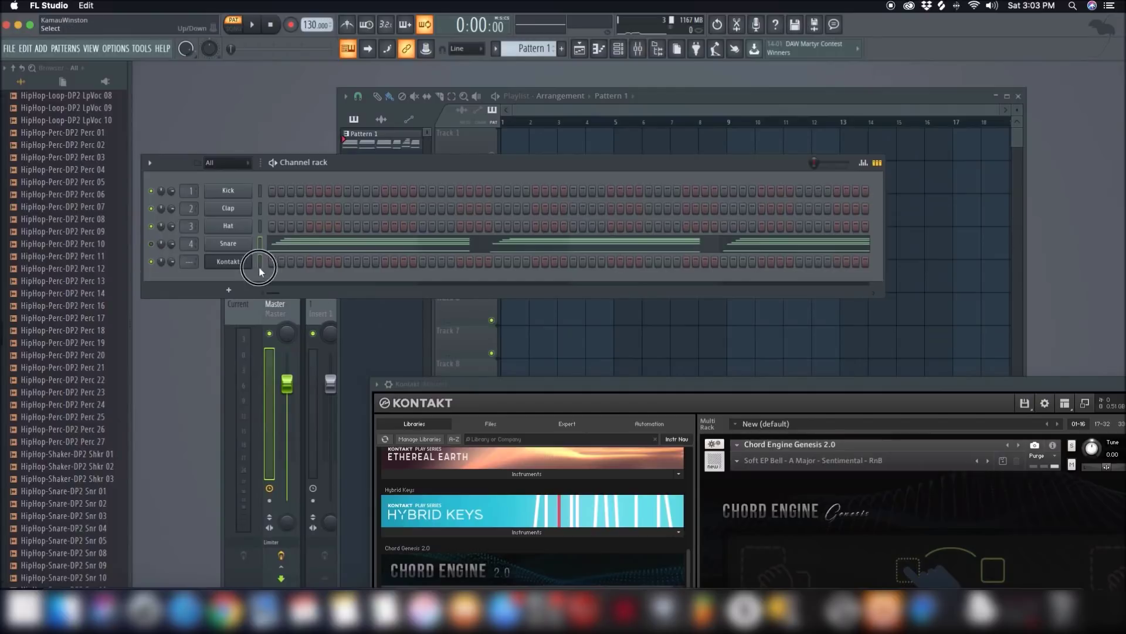
left_click_drag(660, 384, 432, 47)
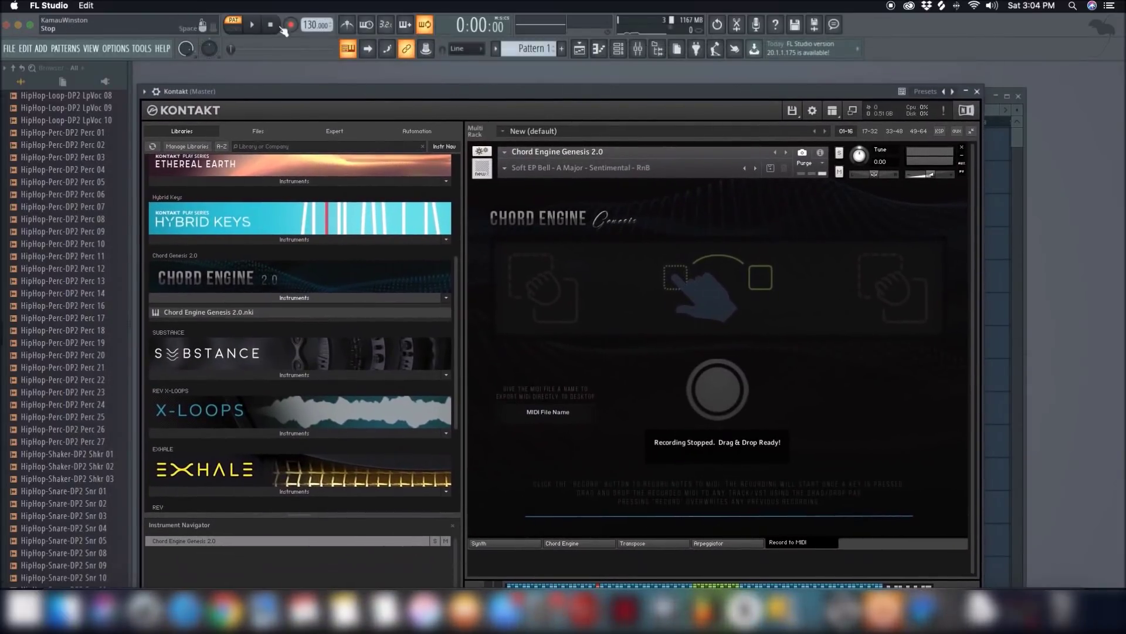
Turn on the metronome and rehearse the chords briefly against the running pattern, ending with playback stopped
left_click(347, 24)
left_click(255, 27)
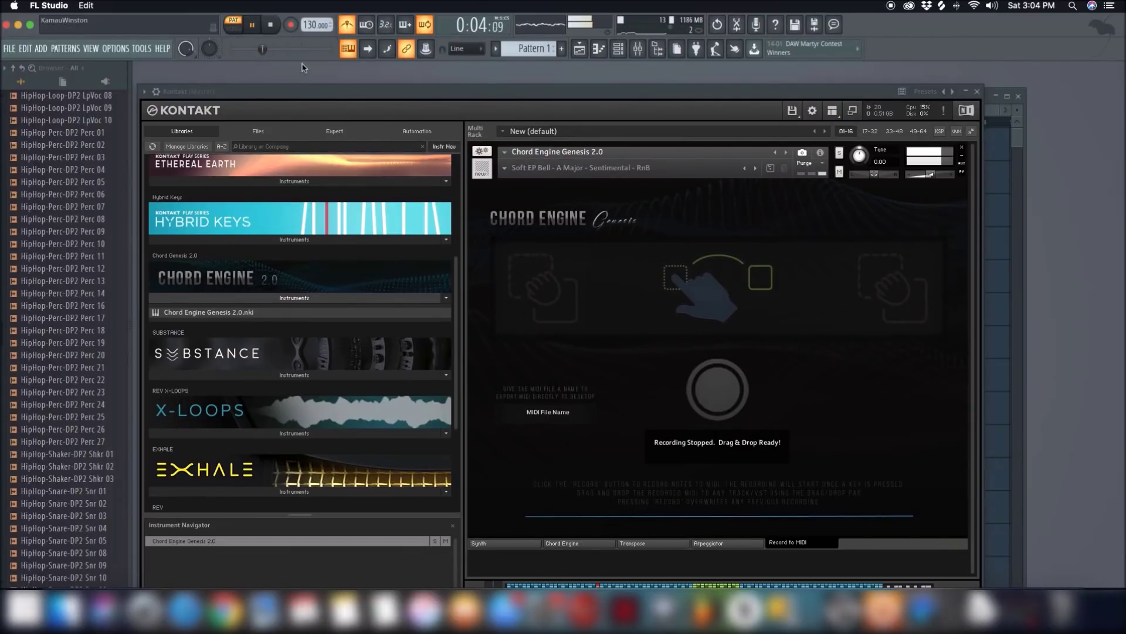
left_click(271, 25)
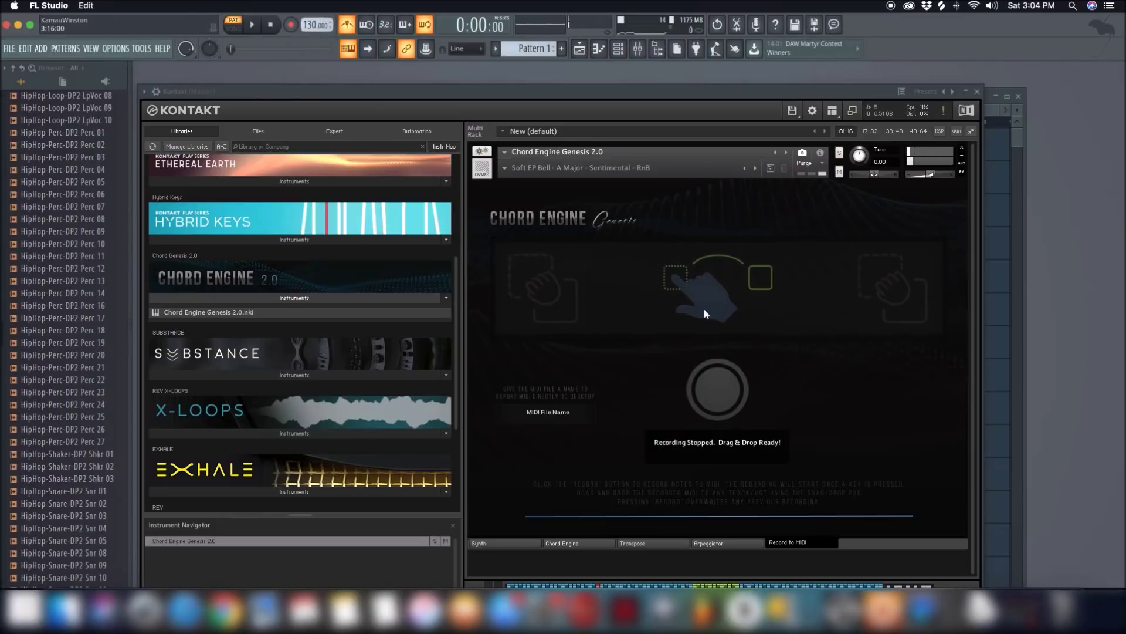
Record a new take of the chords on the Record to MIDI page with the host playing, and stop both
left_click(722, 405)
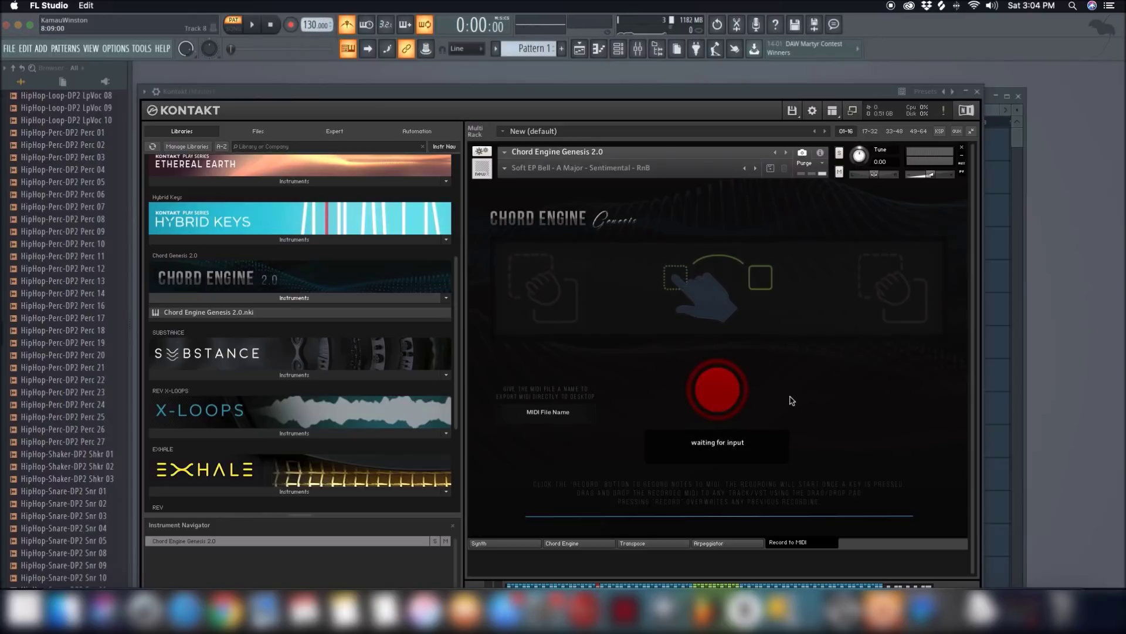
key("space")
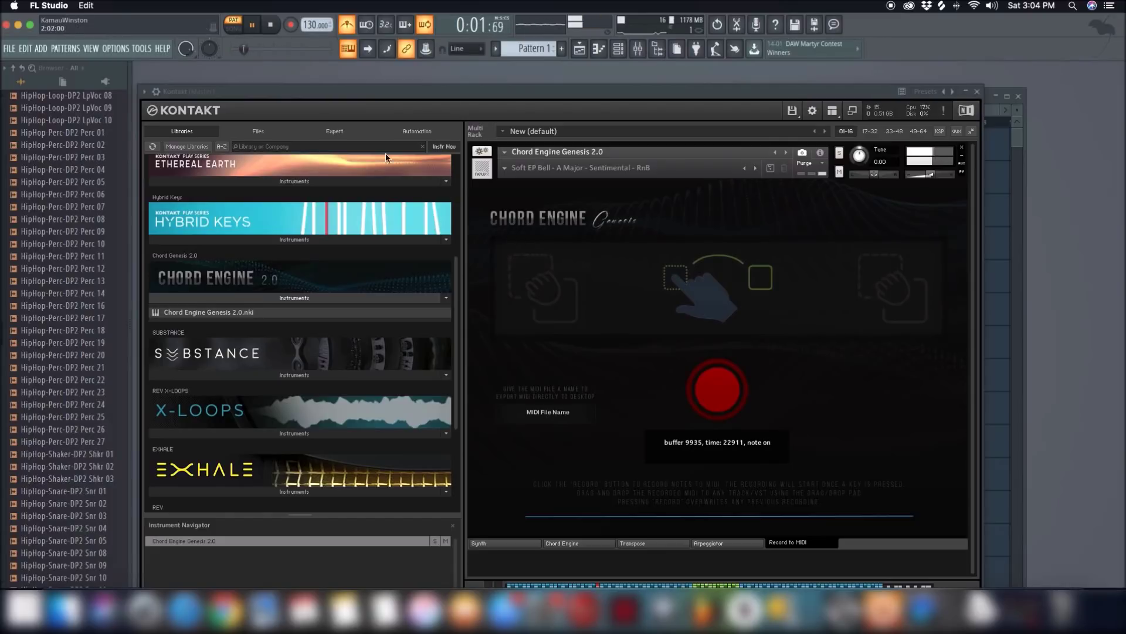
left_click(273, 26)
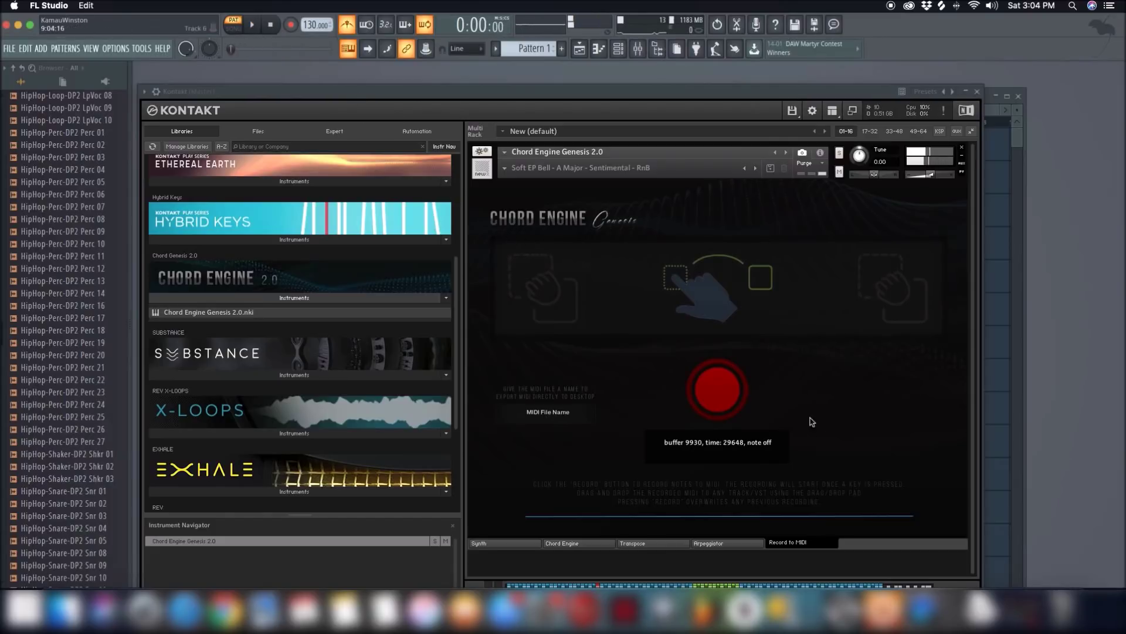
left_click(716, 394)
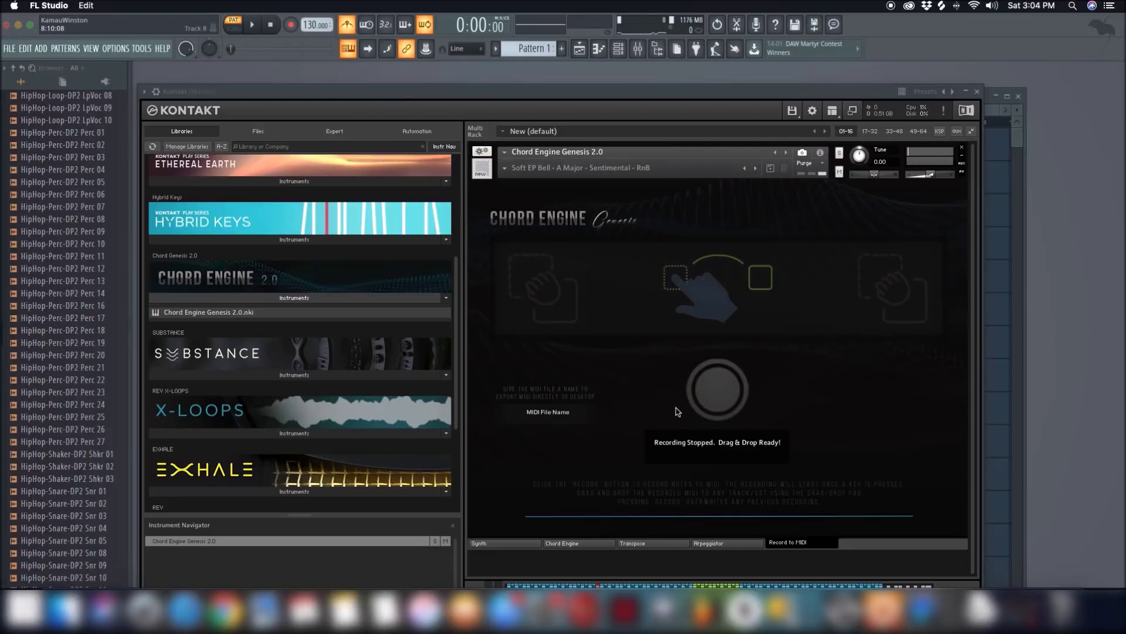
Drop the new take onto the Snare channel and open its piano roll with the Kontakt window moved below the notes
left_click_drag(558, 94, 891, 122)
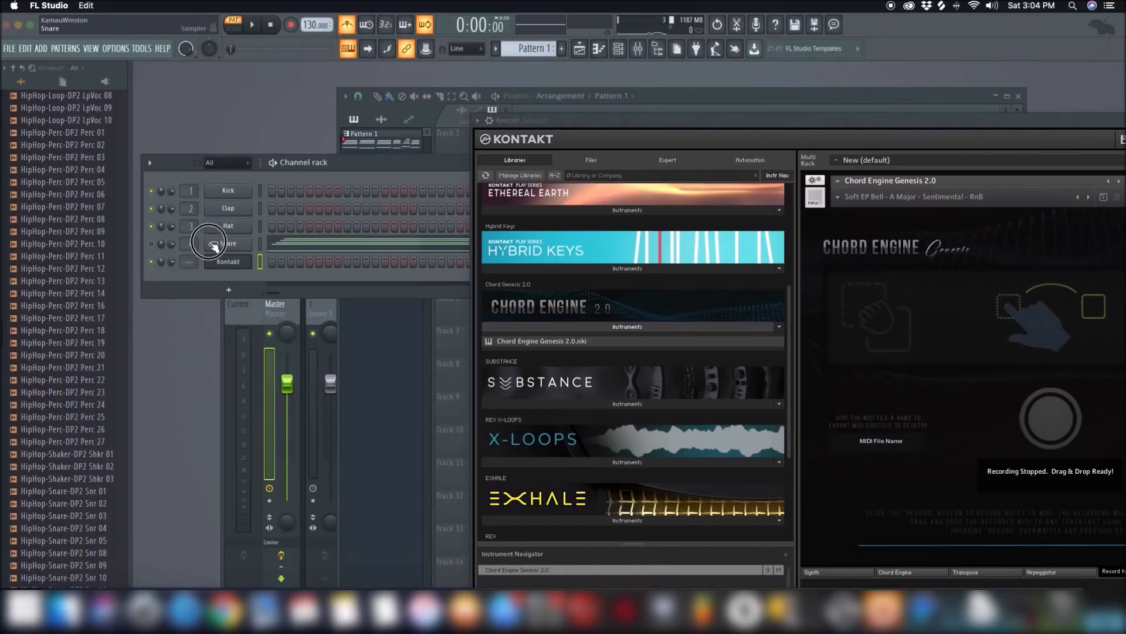
left_click(232, 245)
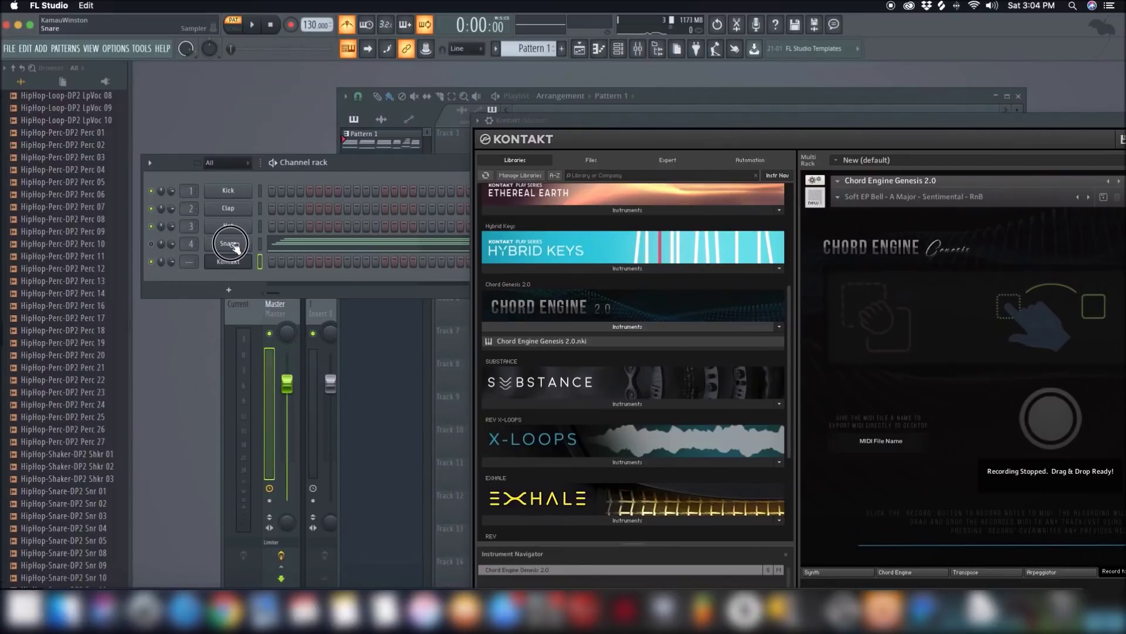
left_click(455, 244)
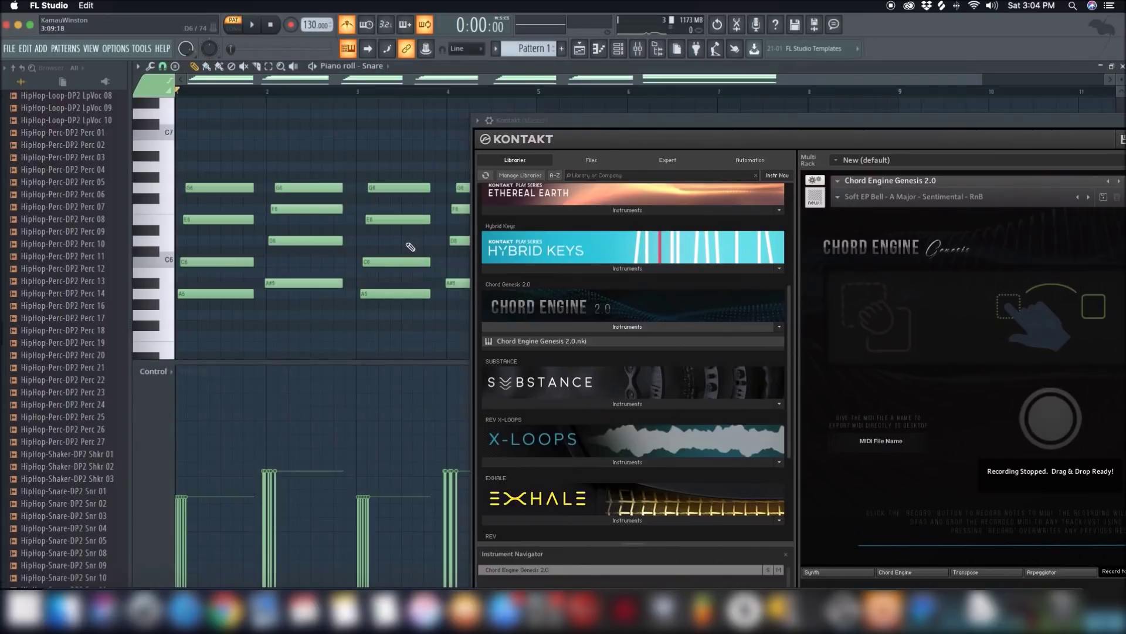
left_click_drag(643, 123, 516, 387)
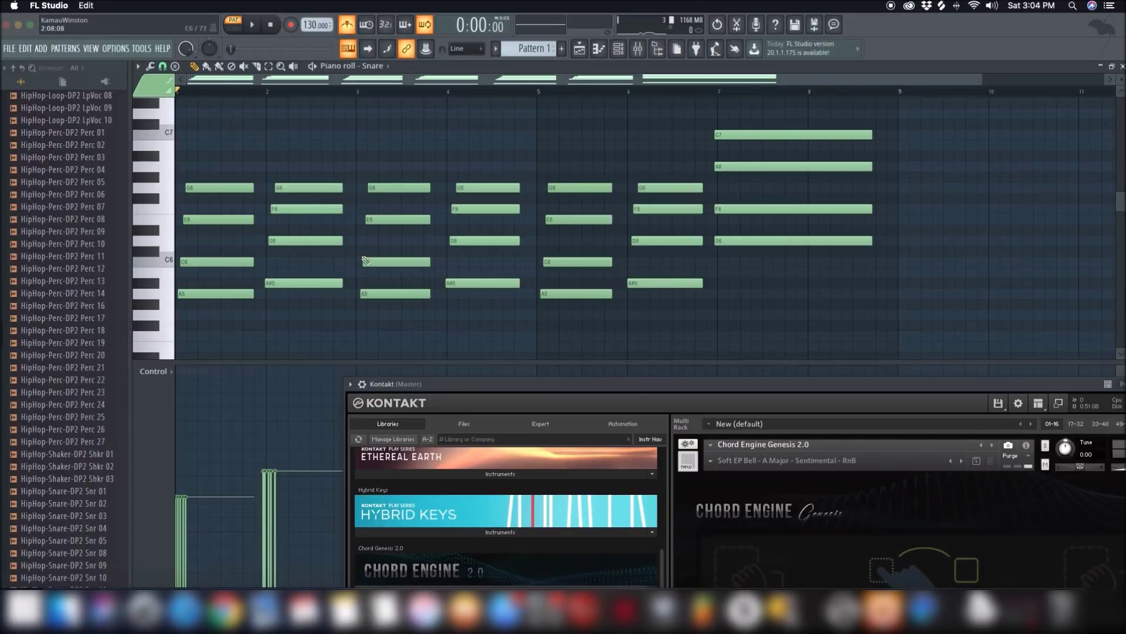
Look over the playlist, the channel rack and the Kontakt channel's piano roll with the recorded chords as ghost notes
left_click(580, 49)
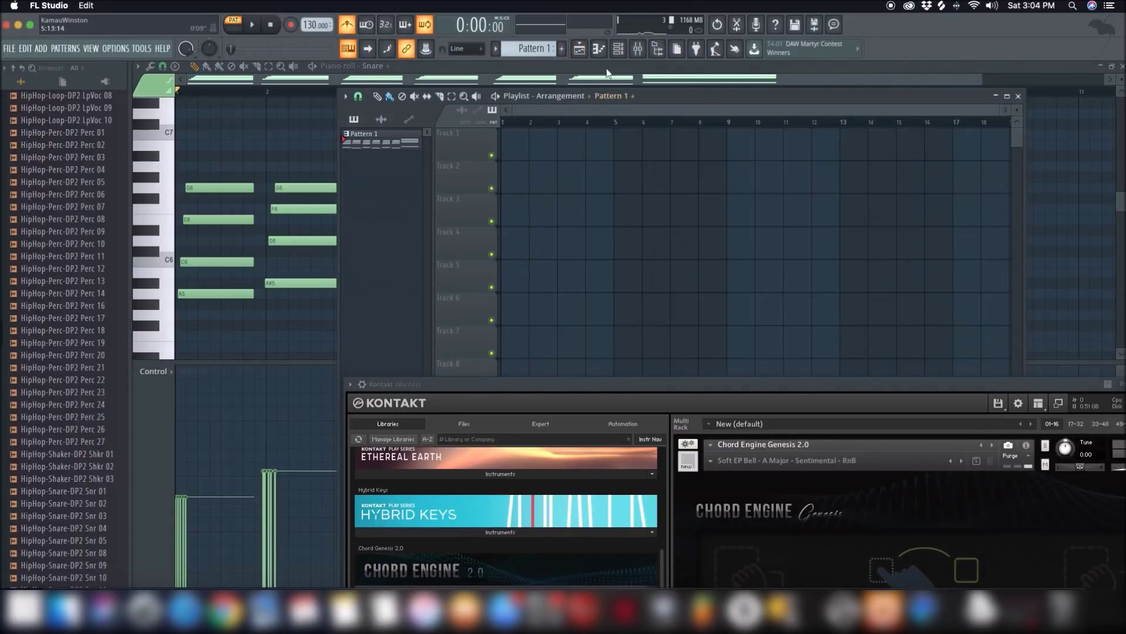
left_click(580, 49)
left_click(619, 50)
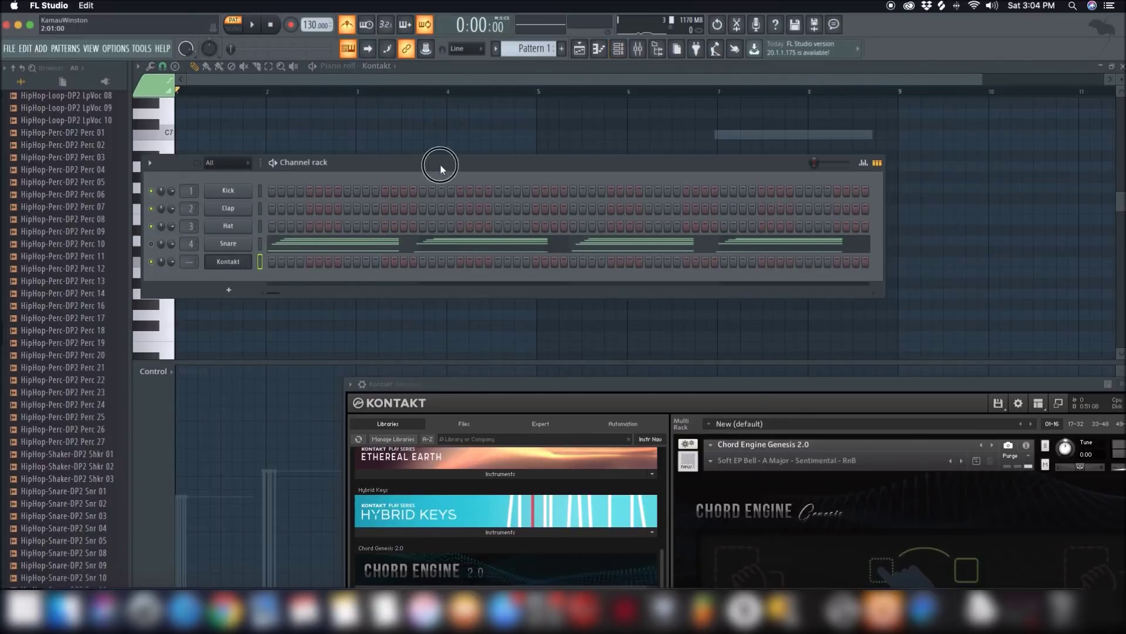
left_click_drag(439, 164, 519, 132)
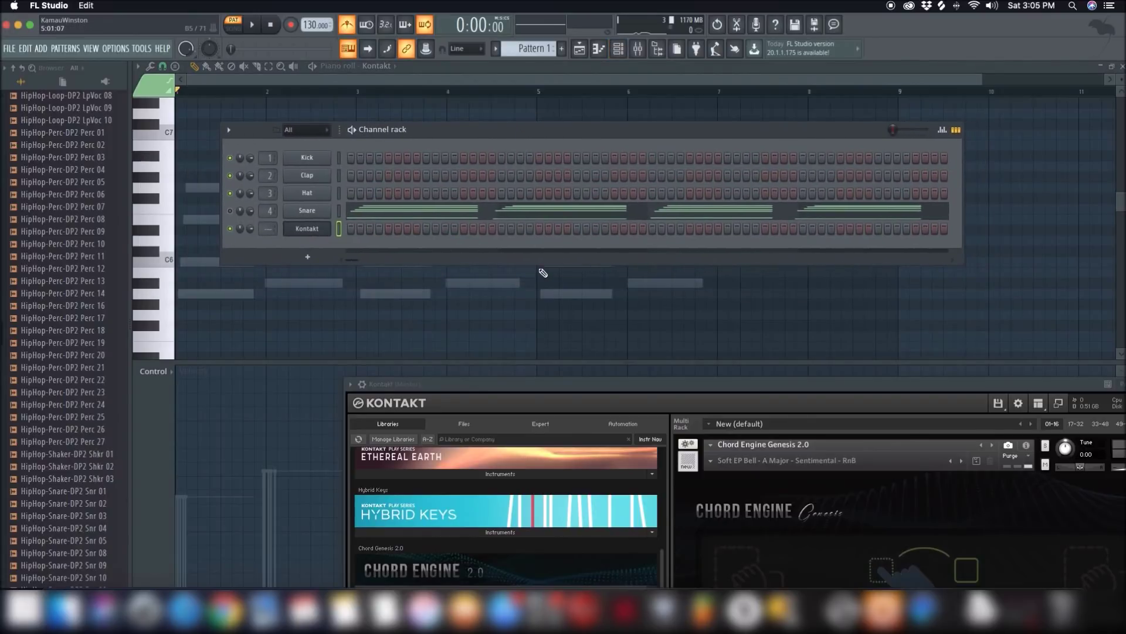
mouse_move(515, 130)
left_mouse_down()
mouse_move(510, 262)
mouse_move(503, 230)
left_mouse_up()
left_click(540, 81)
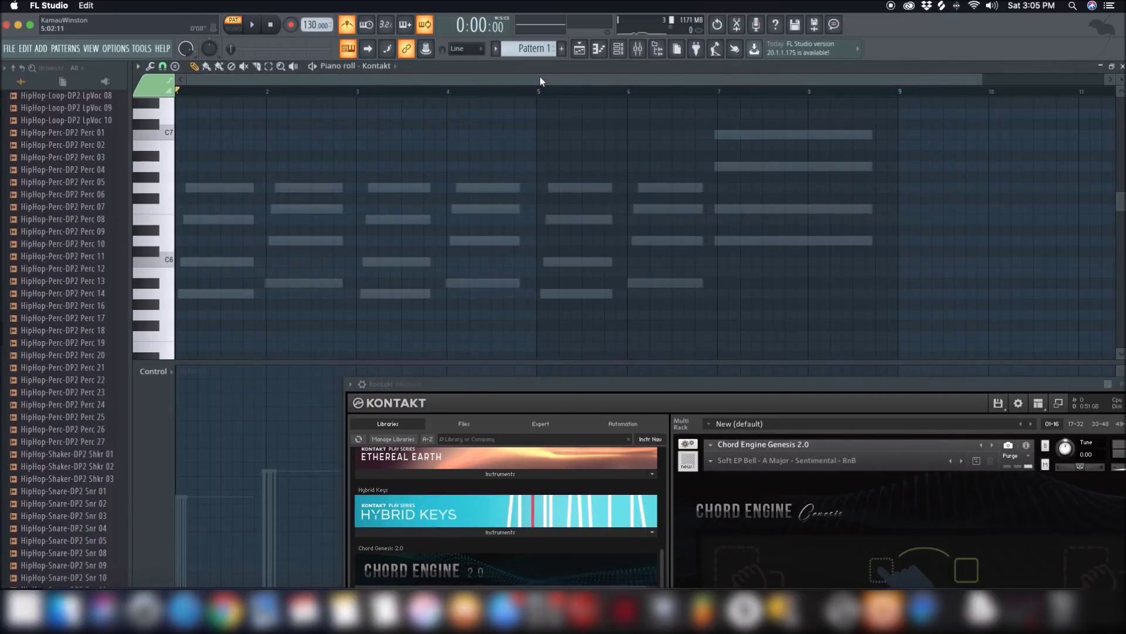
left_click(580, 50)
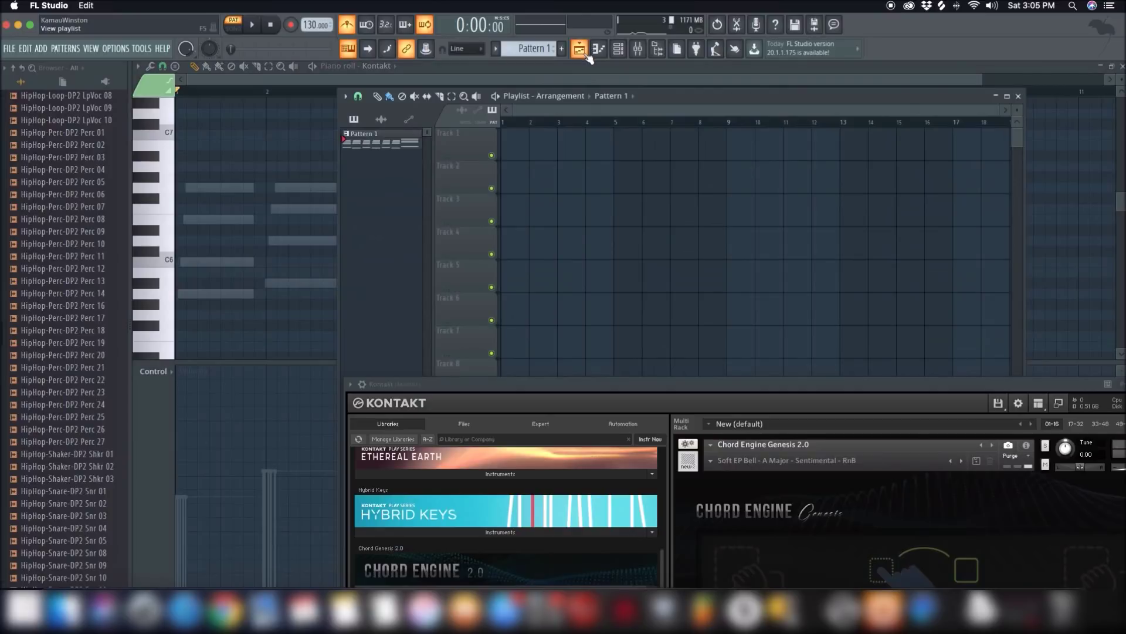
left_click(579, 48)
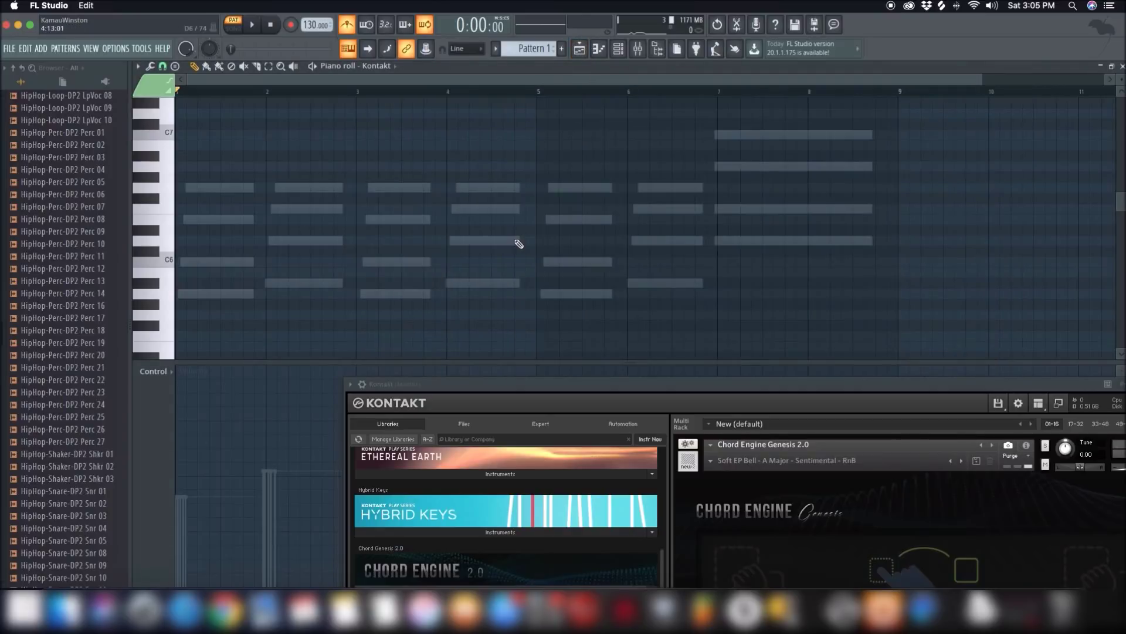
Open the playlist beside the moved Kontakt window and try placing Pattern 1 at bar 1 of Track 1
left_click_drag(772, 381, 614, 231)
left_click(587, 51)
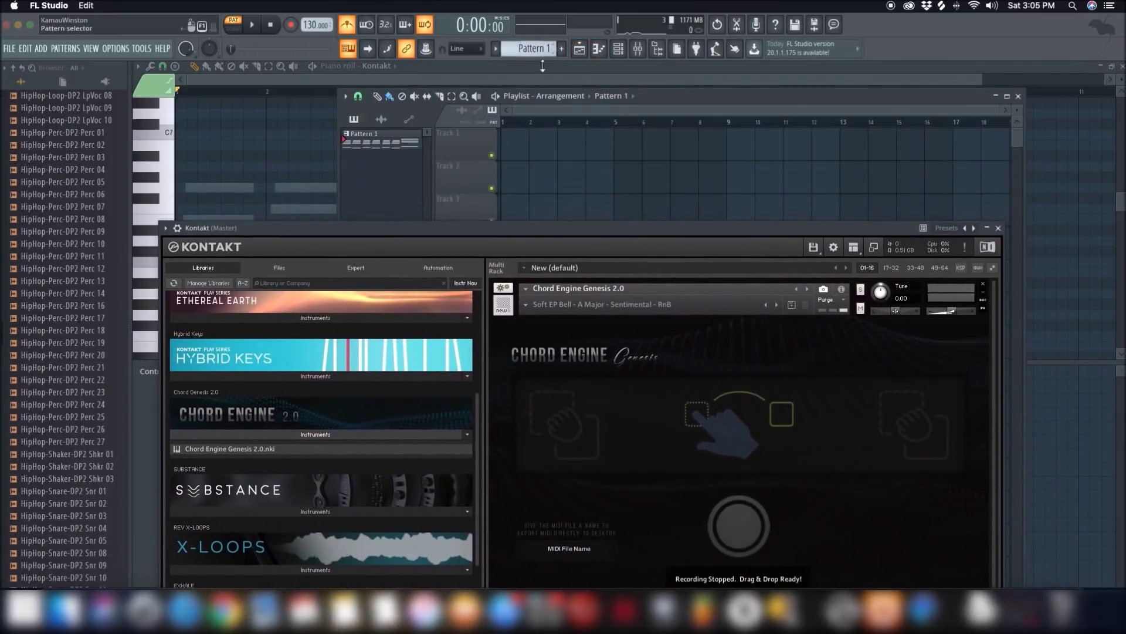
left_click(521, 153)
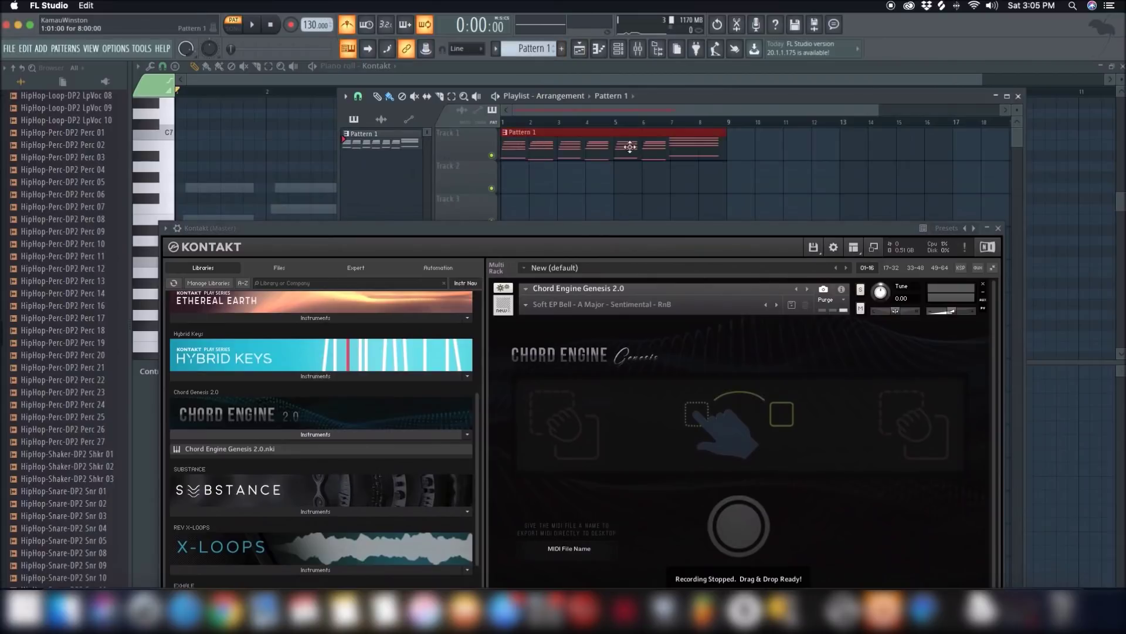
right_click(575, 145)
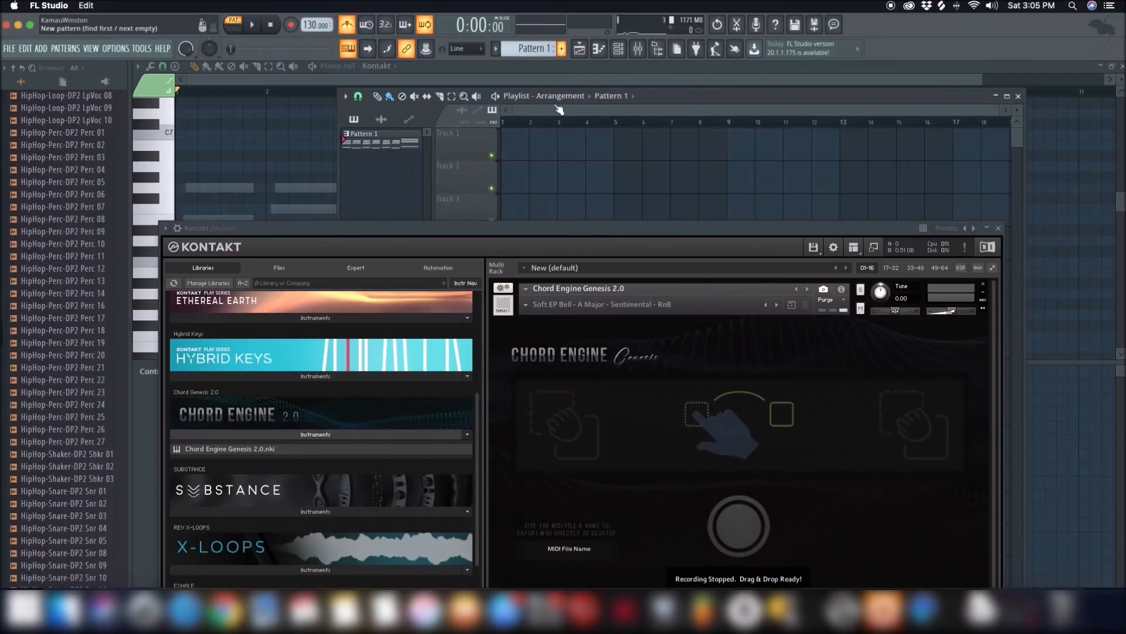
Create a new pattern named "new chord layer" and place it at bar 1 of Track 1 in the playlist
left_click(561, 48)
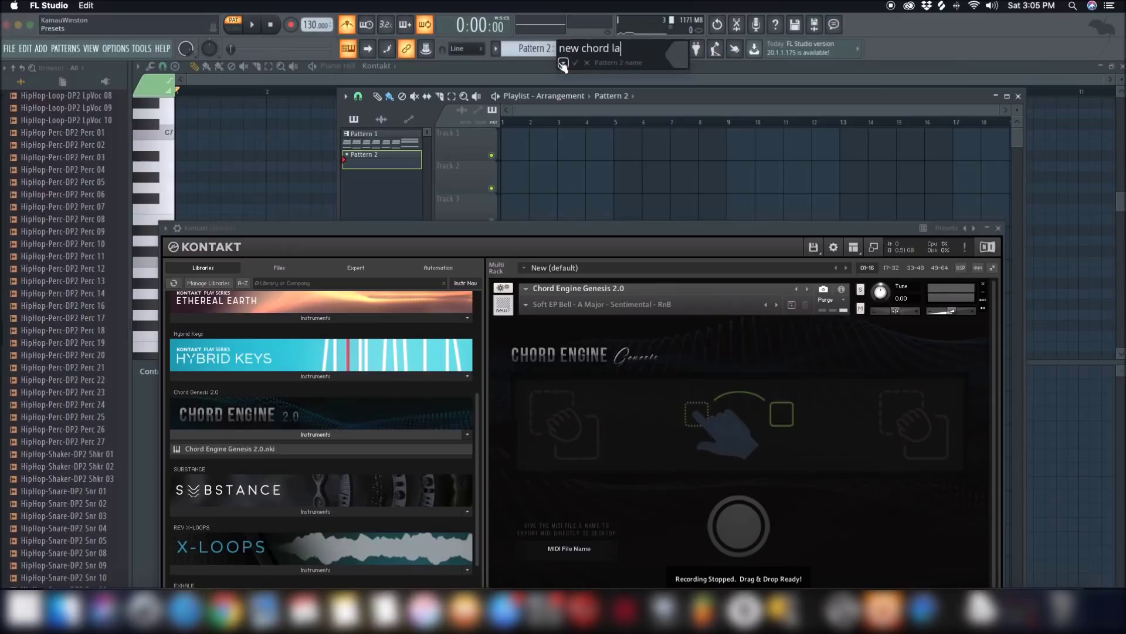
left_click(563, 63)
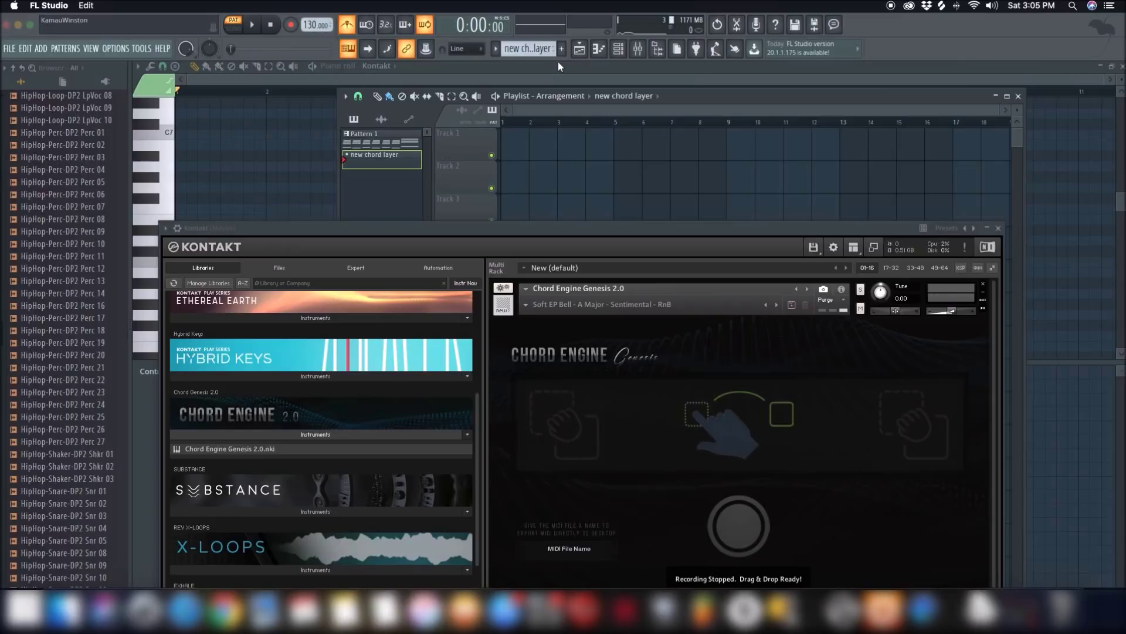
left_click(509, 134)
left_click_drag(525, 134, 717, 152)
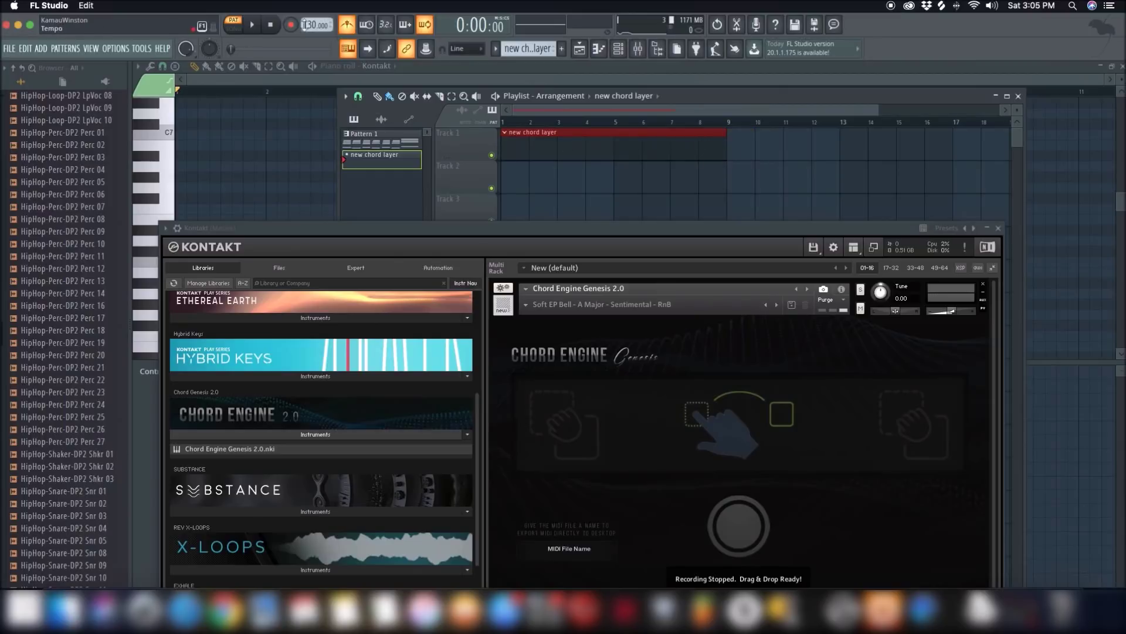
Record the played chord notes into the new chord layer pattern in song mode, with the countdown before recording enabled
left_click(234, 25)
left_click(290, 25)
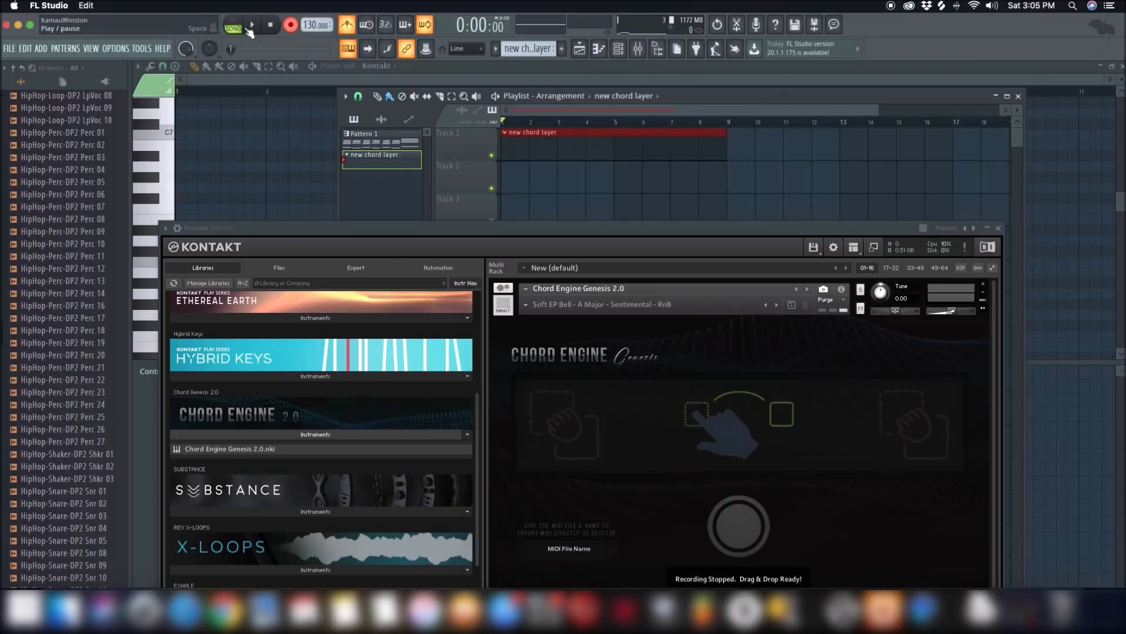
left_click(255, 26)
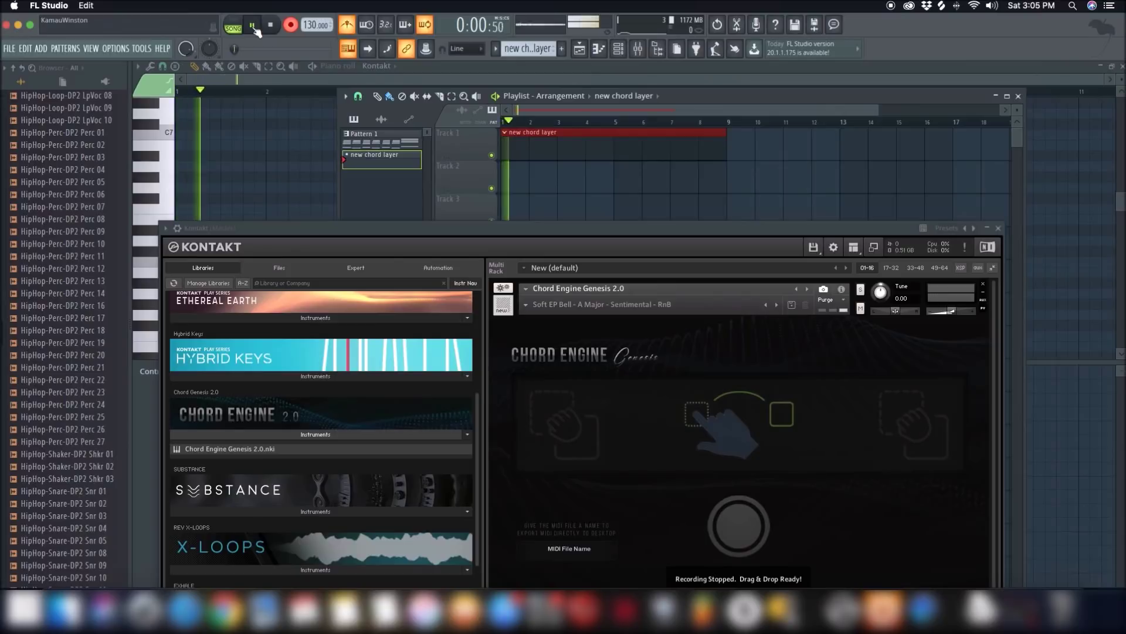
left_click(280, 27)
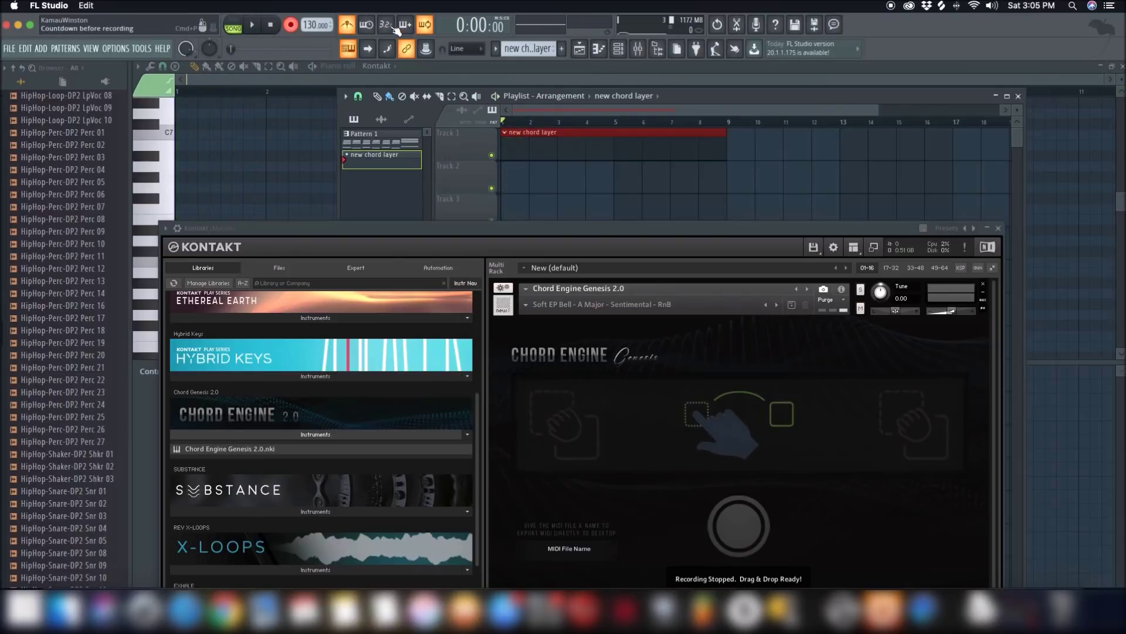
key("space")
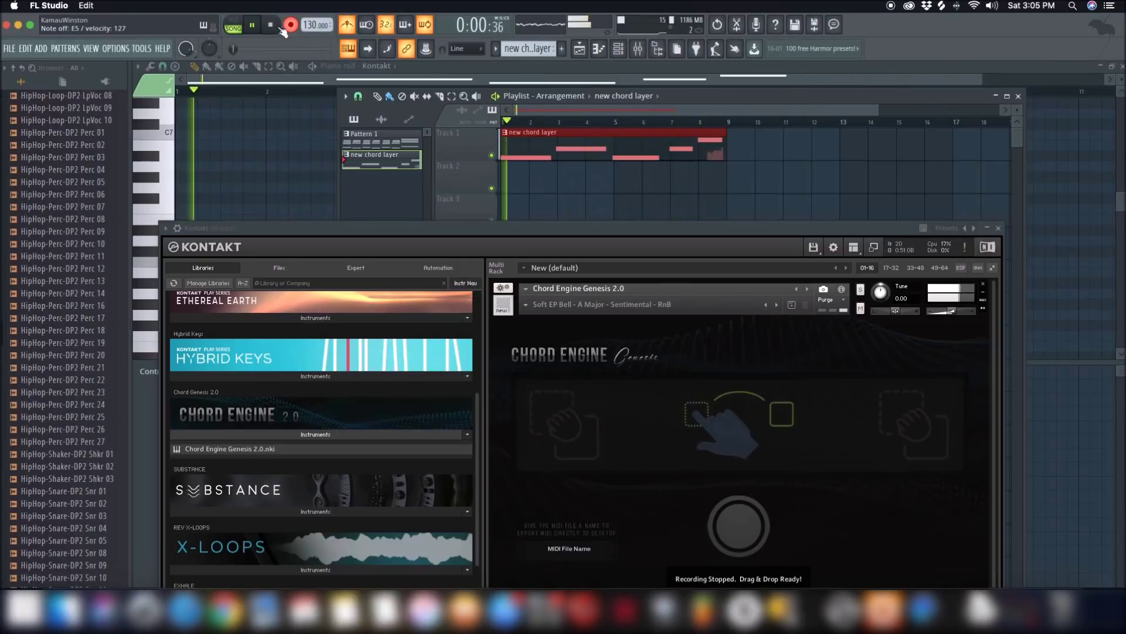
left_click(270, 25)
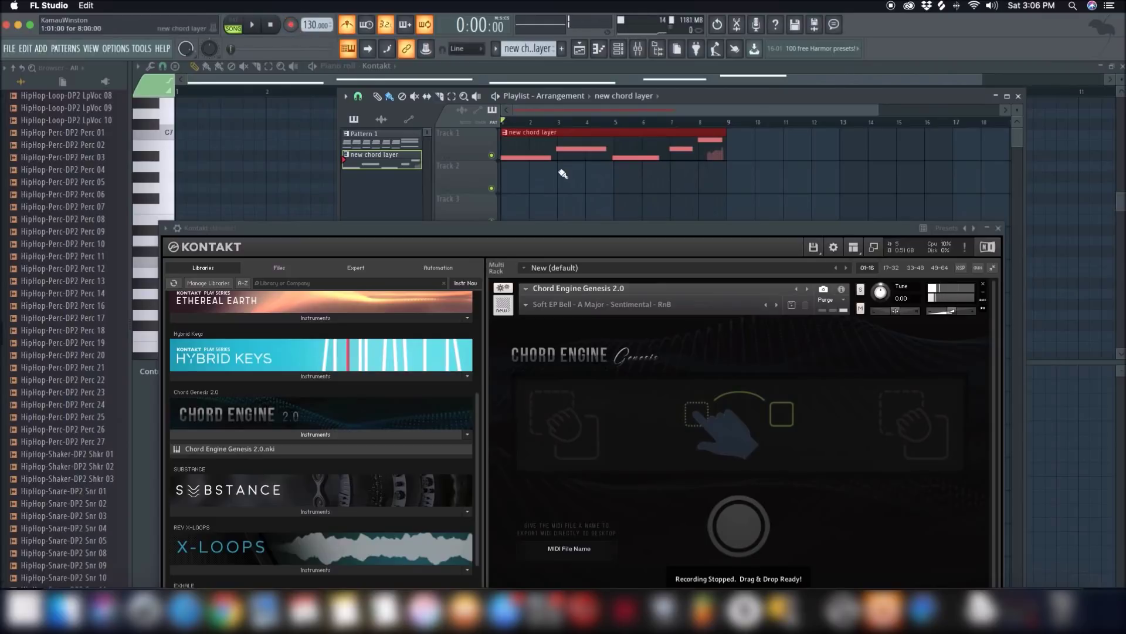
On Kontakt's Chord Engine page, set the lowest chord note's offset to 24 for the E3 key and play the arrangement
left_click_drag(732, 248, 687, 120)
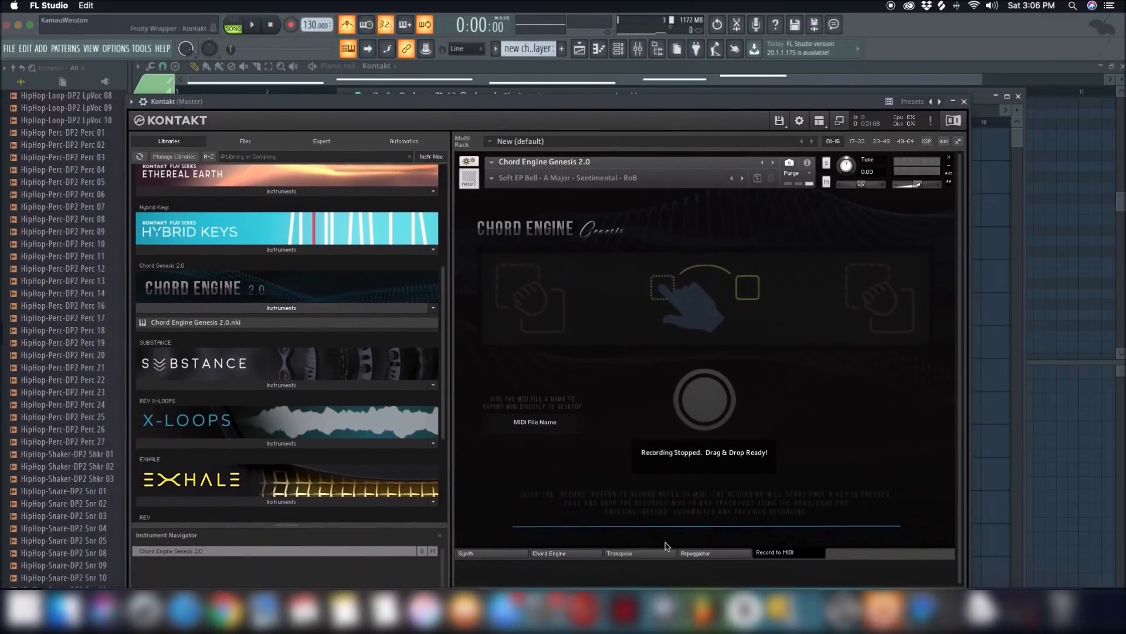
left_click(556, 552)
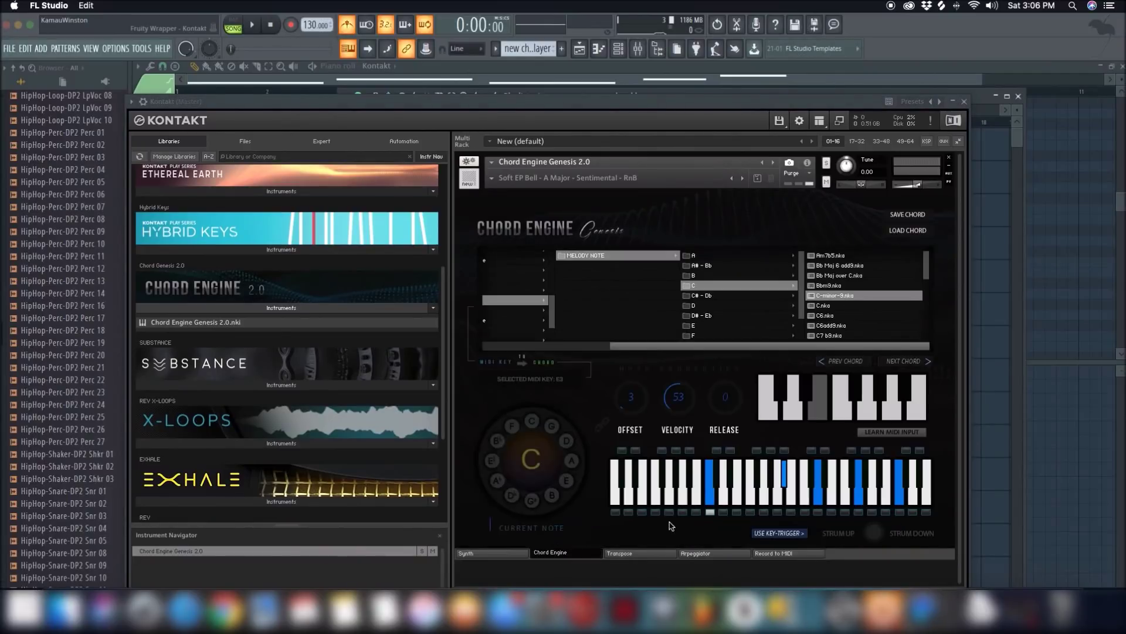
left_click(818, 415)
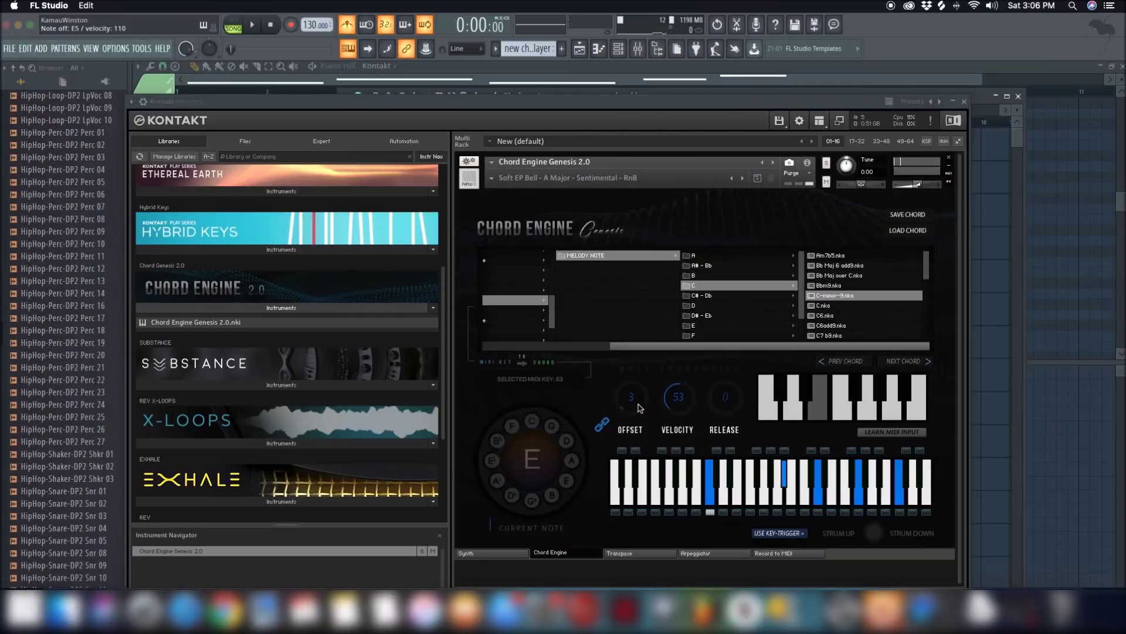
mouse_move(640, 409)
left_mouse_down()
mouse_move(640, 375)
mouse_move(635, 395)
left_mouse_up()
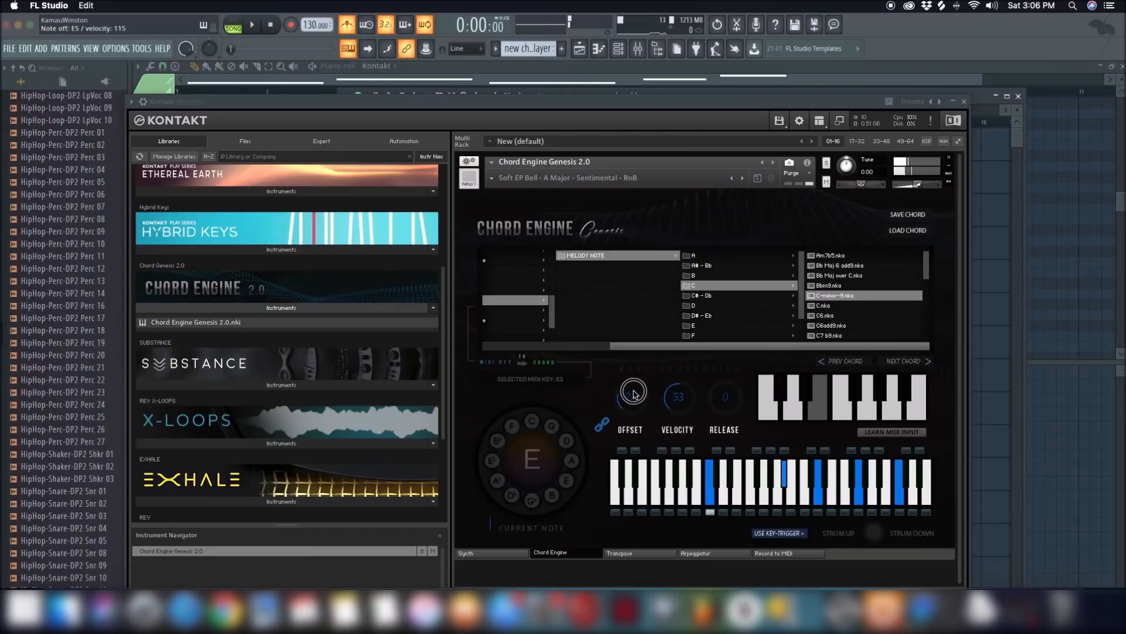
left_click(262, 26)
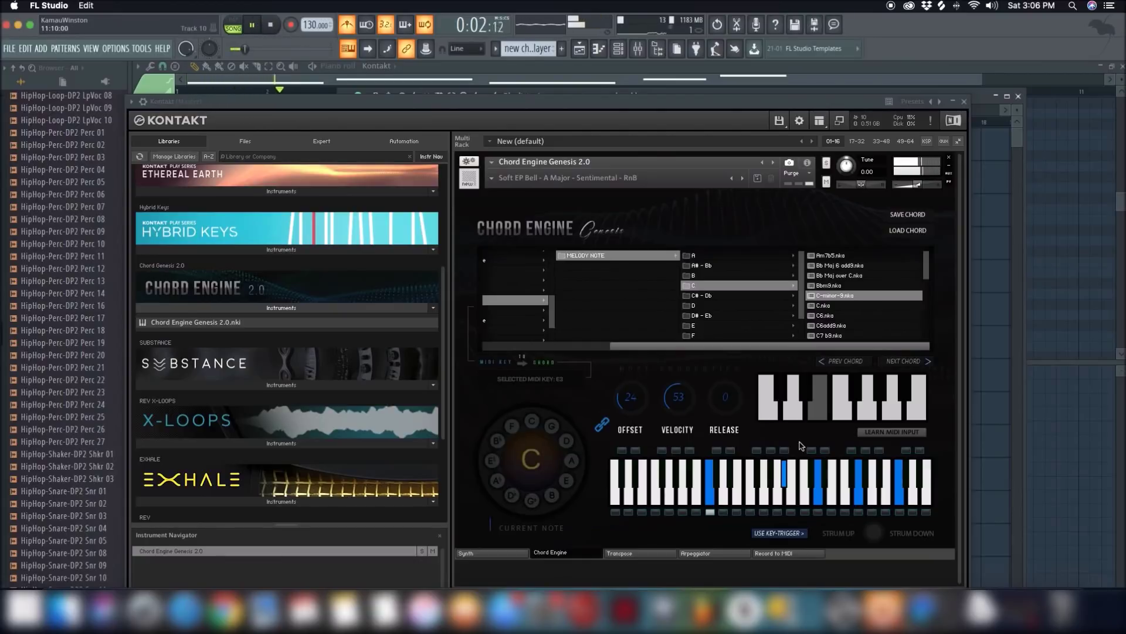
left_click_drag(630, 101, 585, 165)
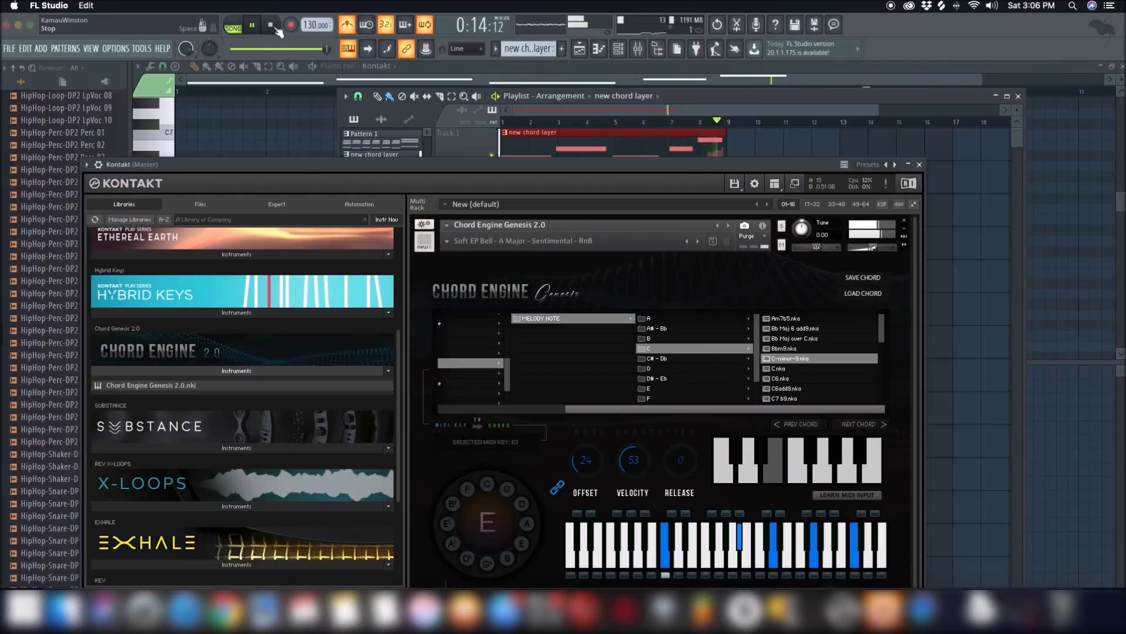
key("space")
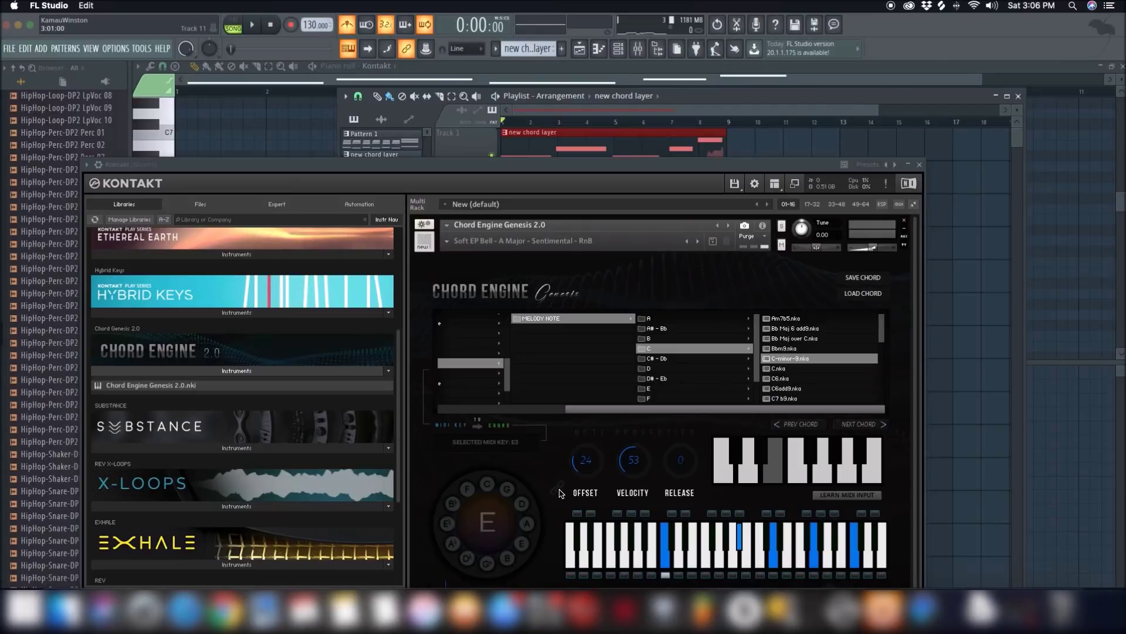
Set the lowest chord note's offset to 2 and play the arrangement from bar 7
left_click(666, 575)
left_click_drag(586, 465, 586, 493)
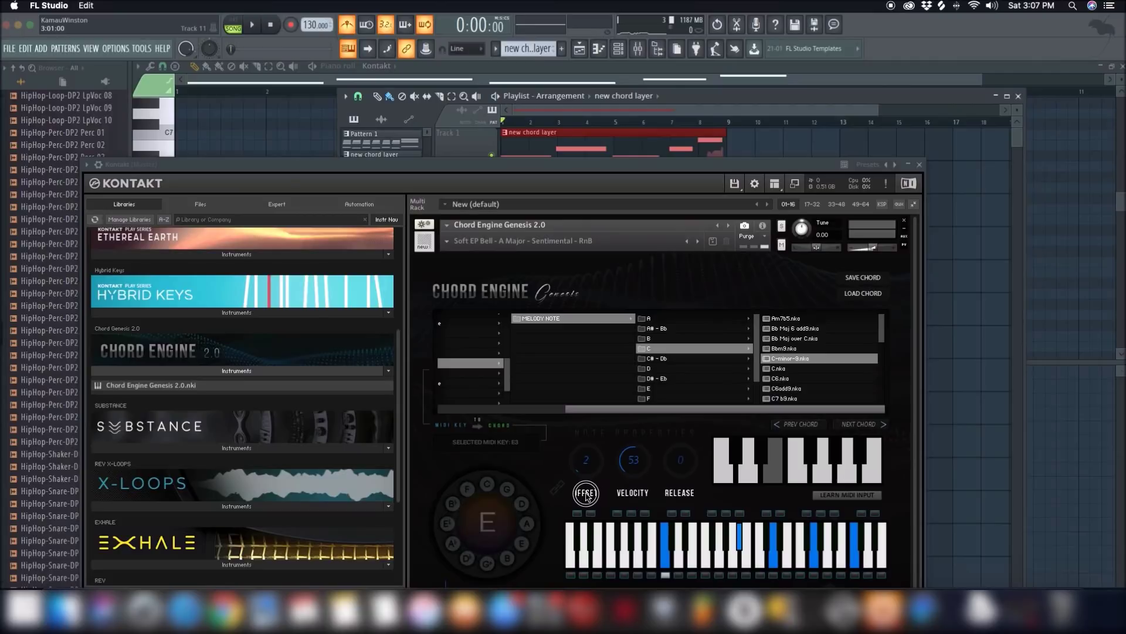
left_click(675, 122)
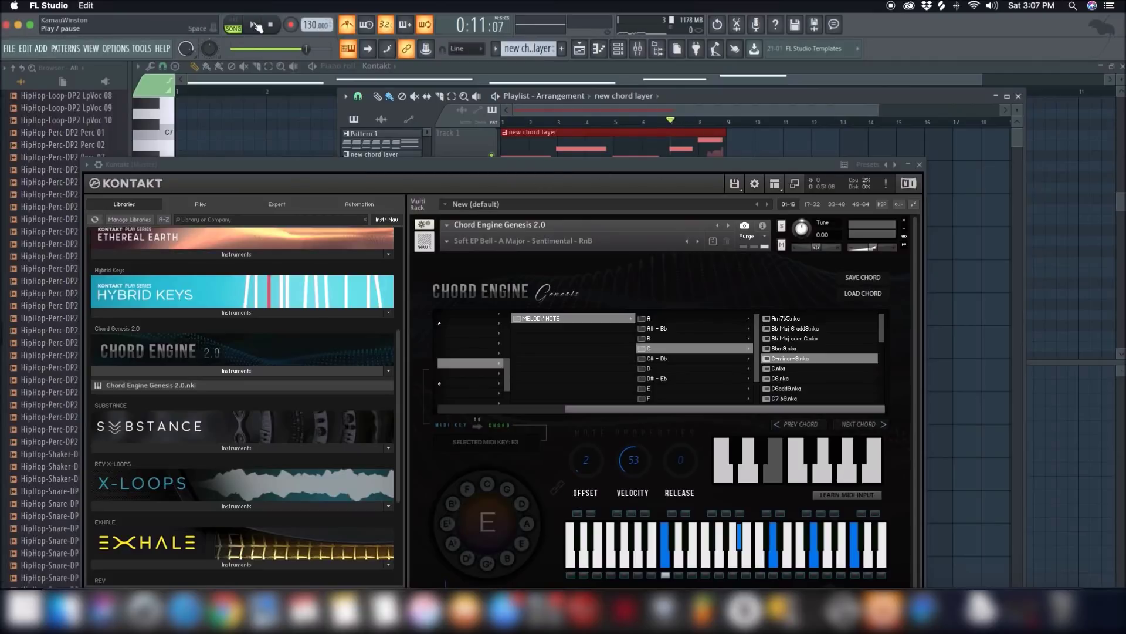
left_click(256, 27)
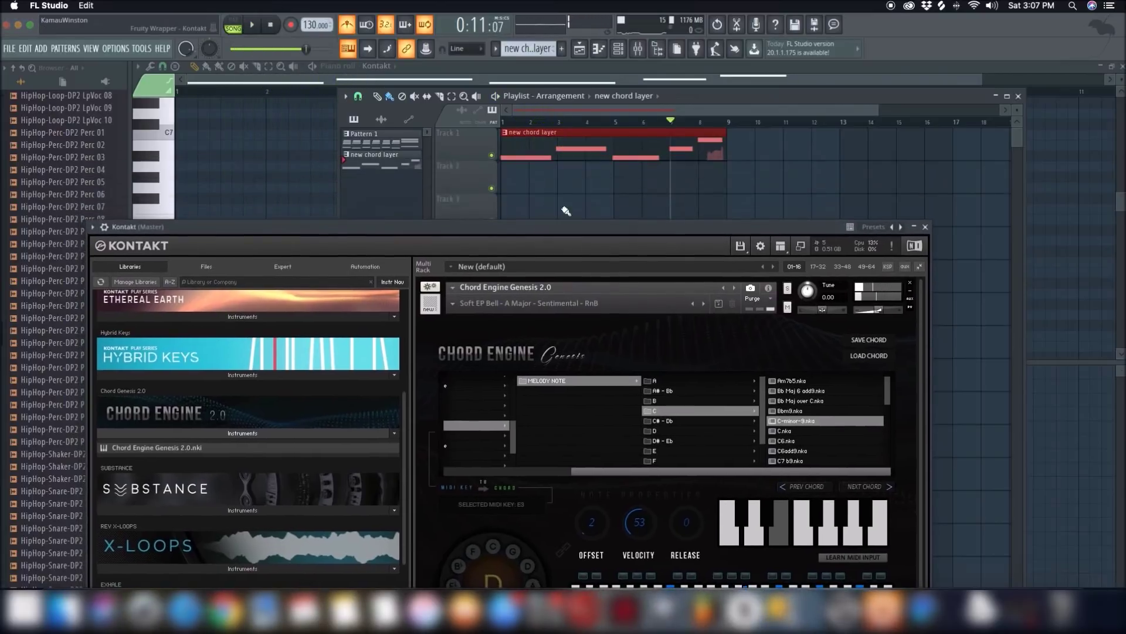
Open the new chord layer clip's piano roll and show all recorded notes with the Kontakt window moved below them
double_click(553, 132)
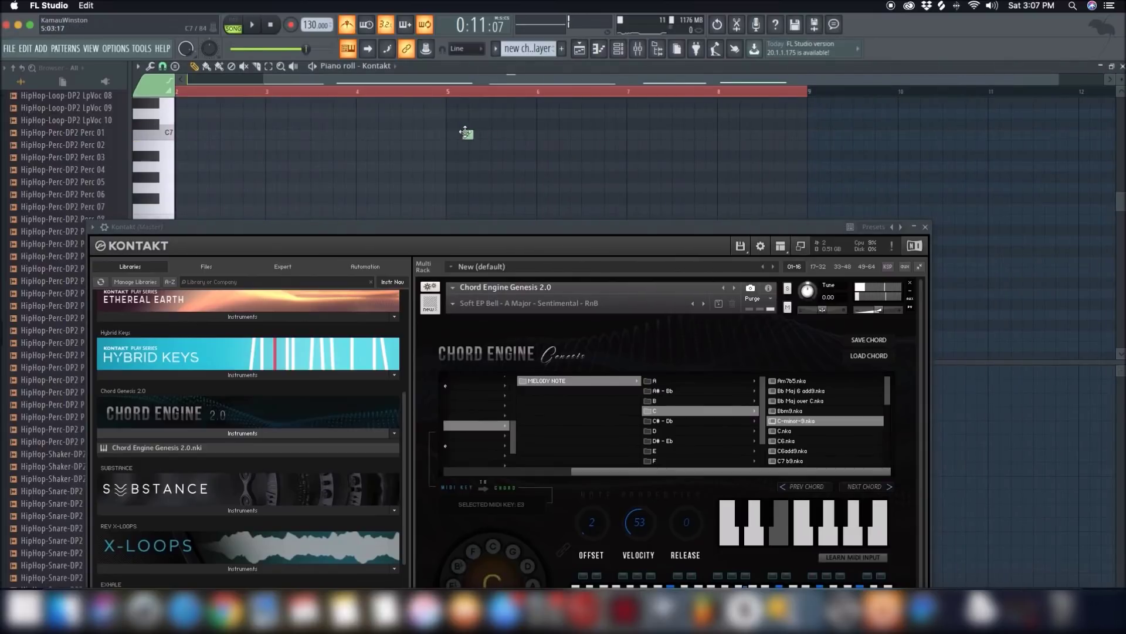
scroll(432, 95, "up", 2)
scroll(432, 111, "down", 5)
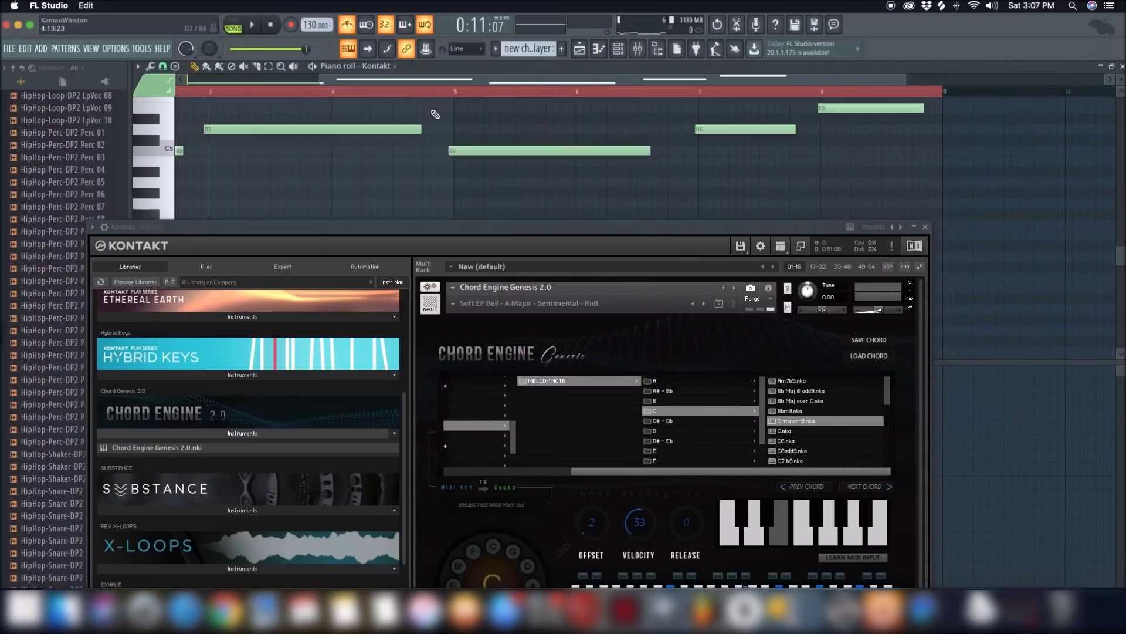
scroll(434, 115, "up", 5)
scroll(435, 114, "down", 5)
scroll(629, 93, "down", 4)
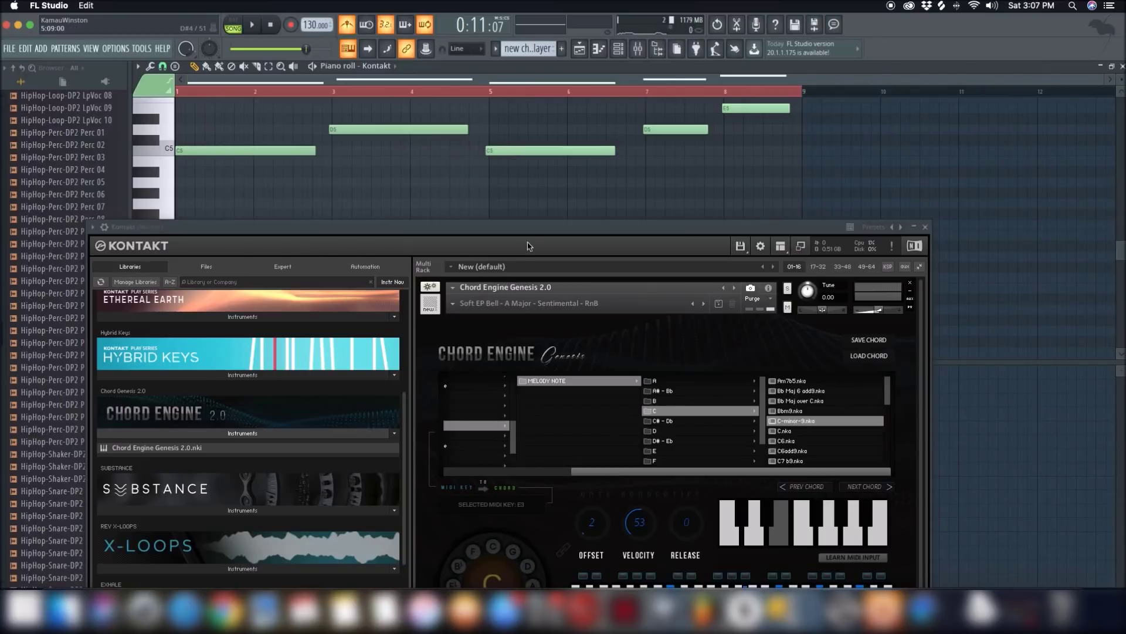
left_click_drag(528, 246, 537, 370)
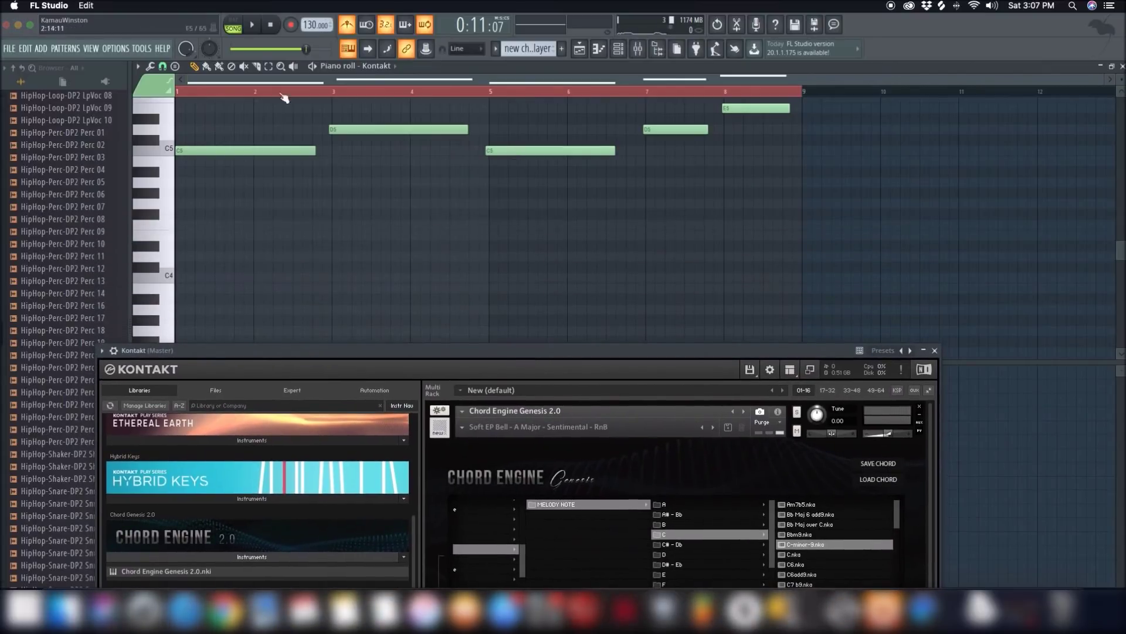
Quantize the recorded notes and align the second note to bar 3 and the third note to bar 5
left_click(164, 67)
left_click(150, 67)
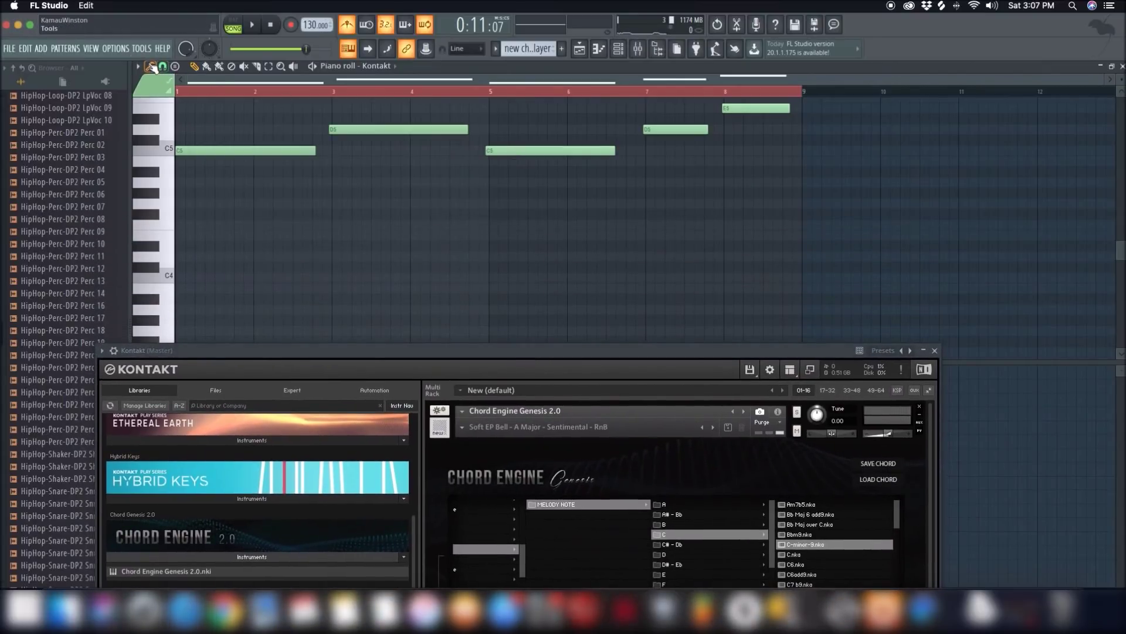
left_click(151, 66)
left_click(169, 144)
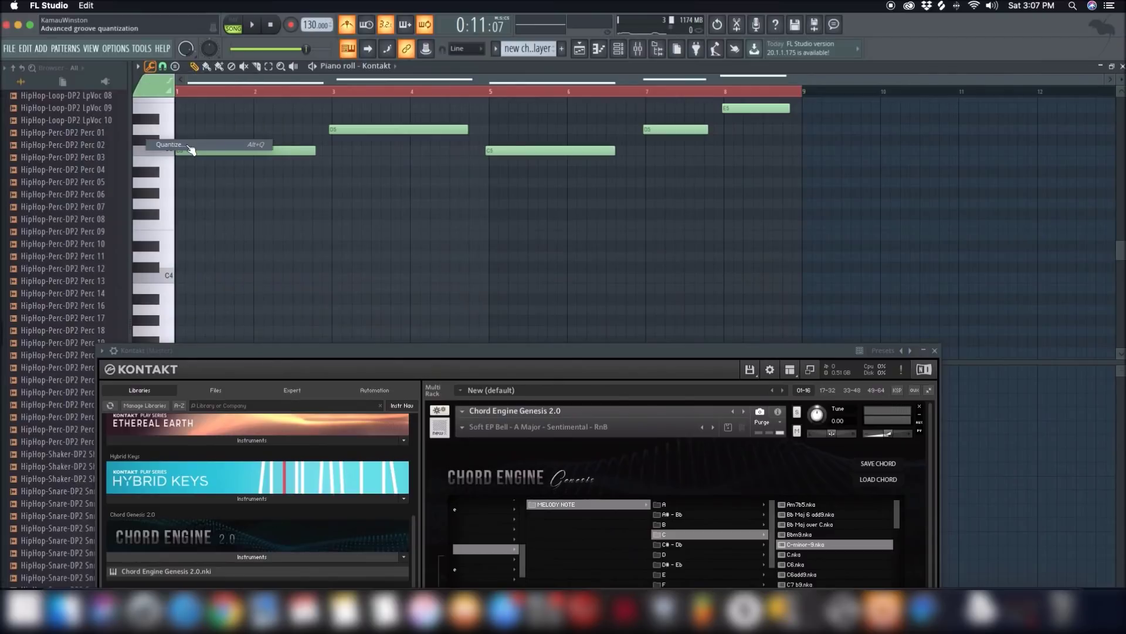
left_click(781, 309)
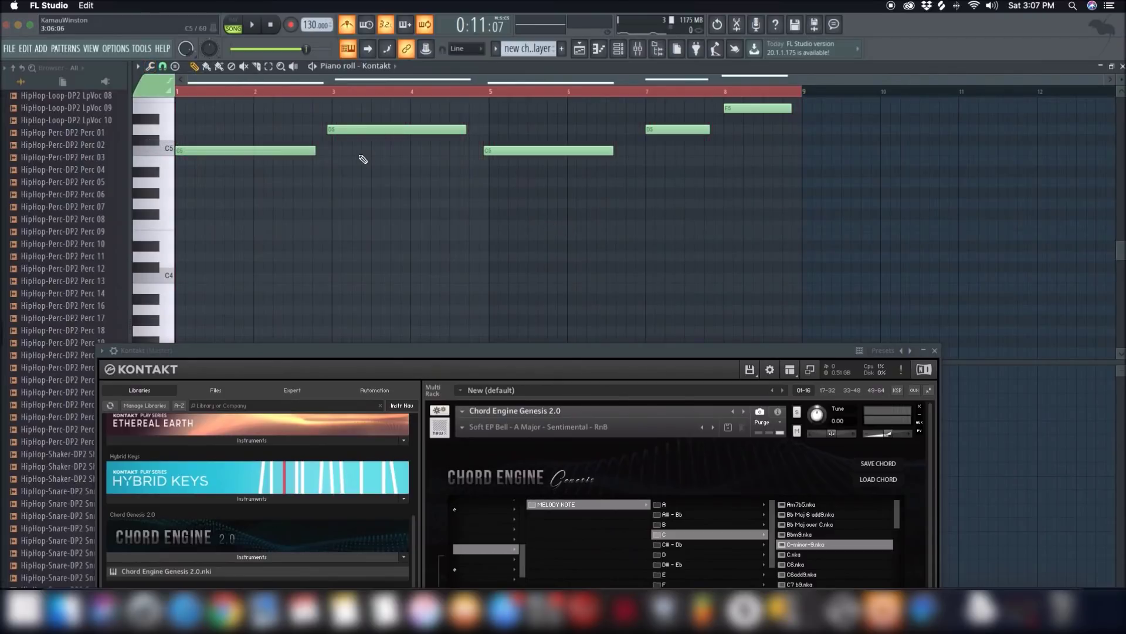
left_click_drag(342, 131, 347, 131)
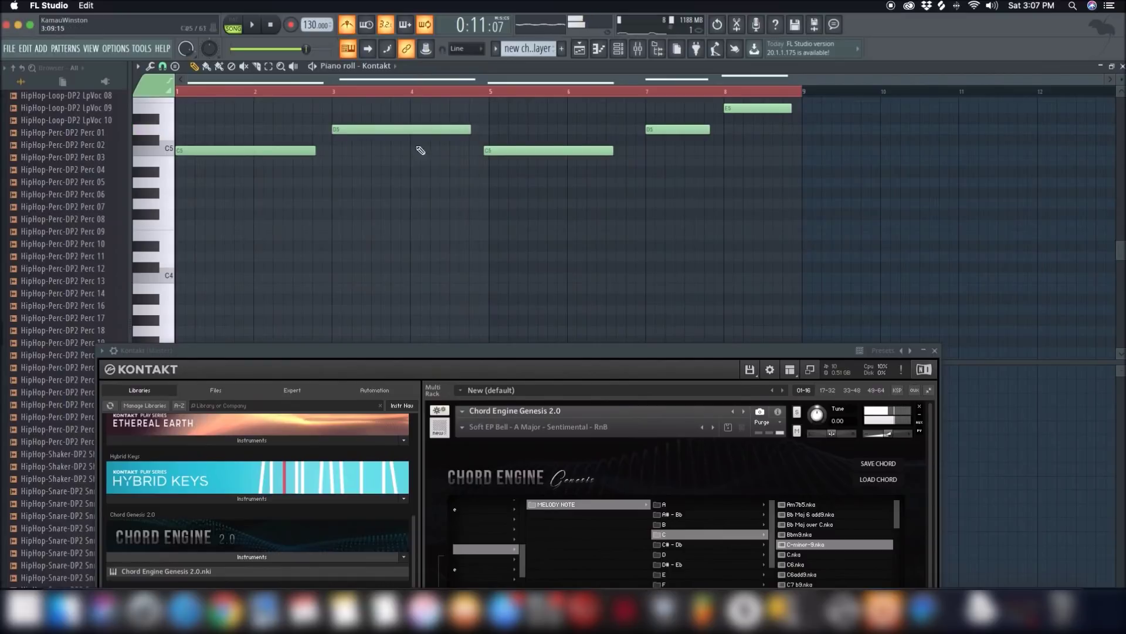
left_click_drag(495, 151, 502, 151)
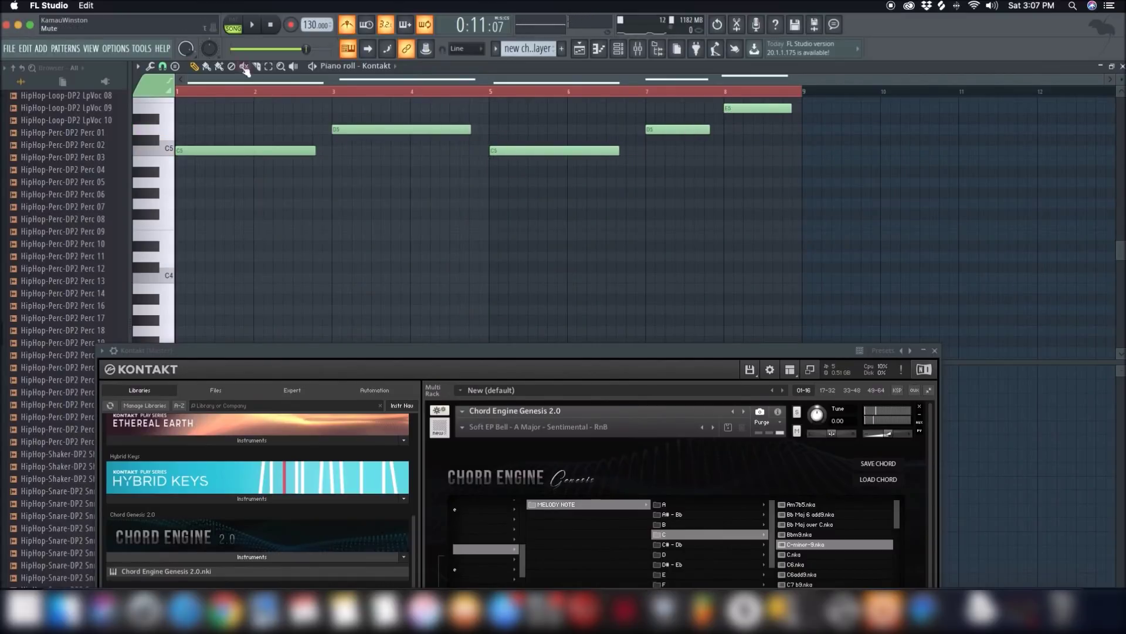
Play the aligned chord layer and lower the selected chord note's offset to 0 in Kontakt
left_click(252, 25)
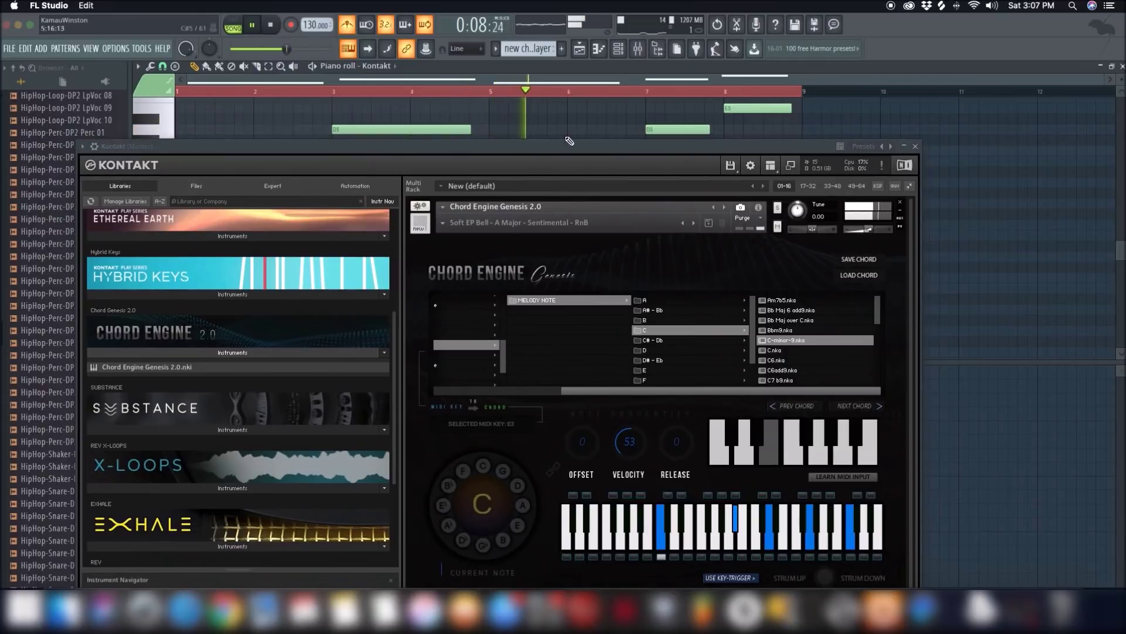
left_click_drag(560, 145, 551, 251)
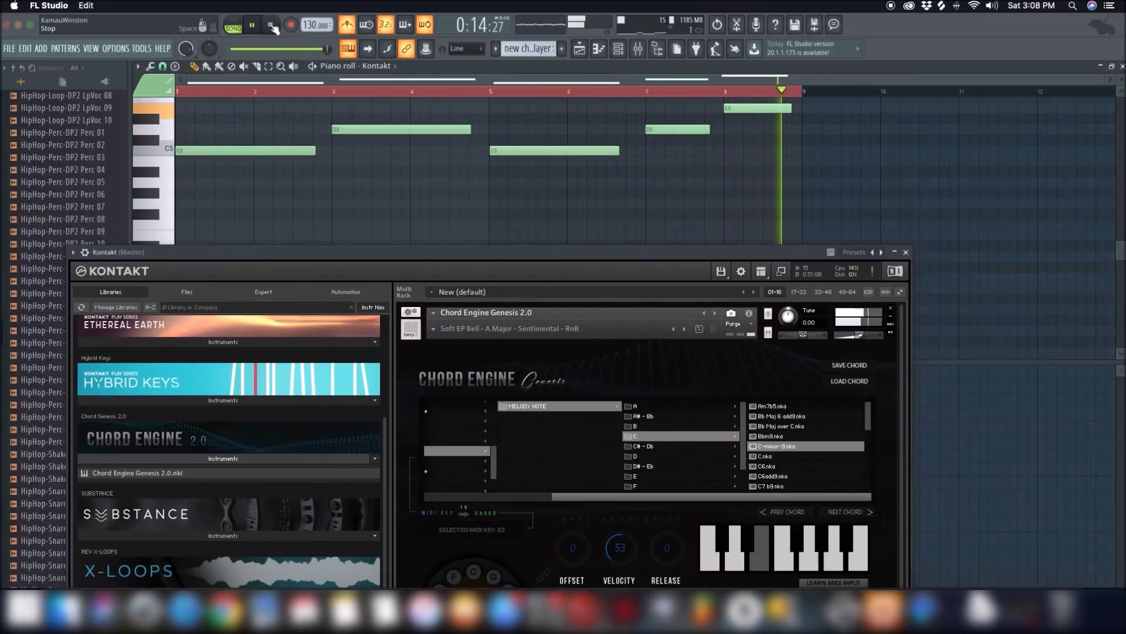
left_click(272, 26)
Nudge the third note, C5, slightly ahead of bar 5 to about 4:16:09 and play the chord layer
left_click(510, 150)
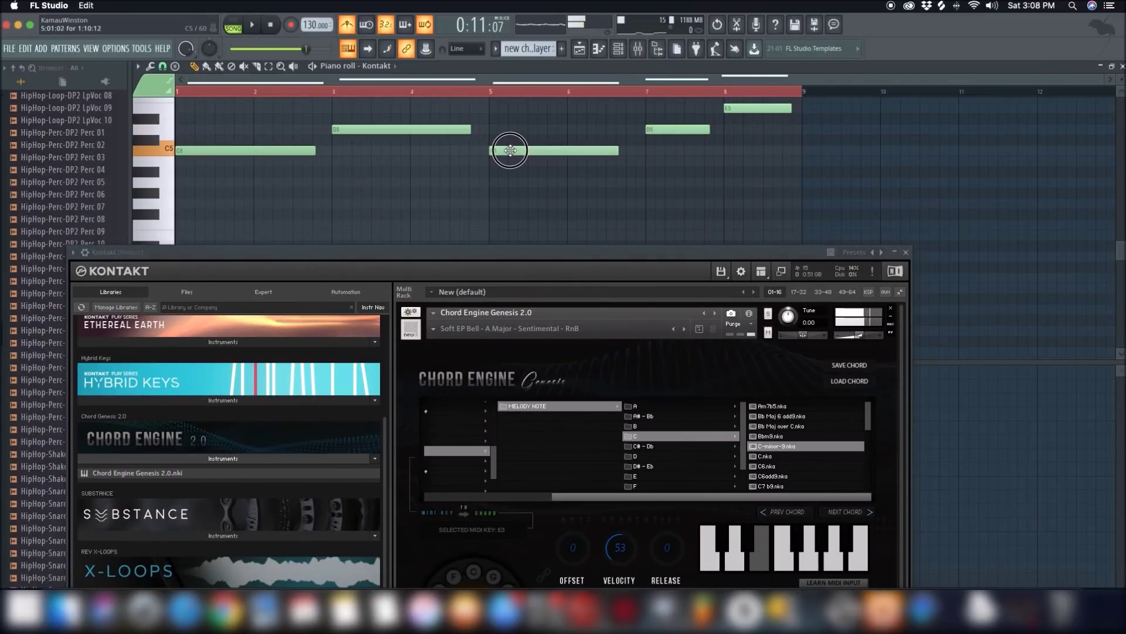
left_click_drag(511, 150, 511, 150)
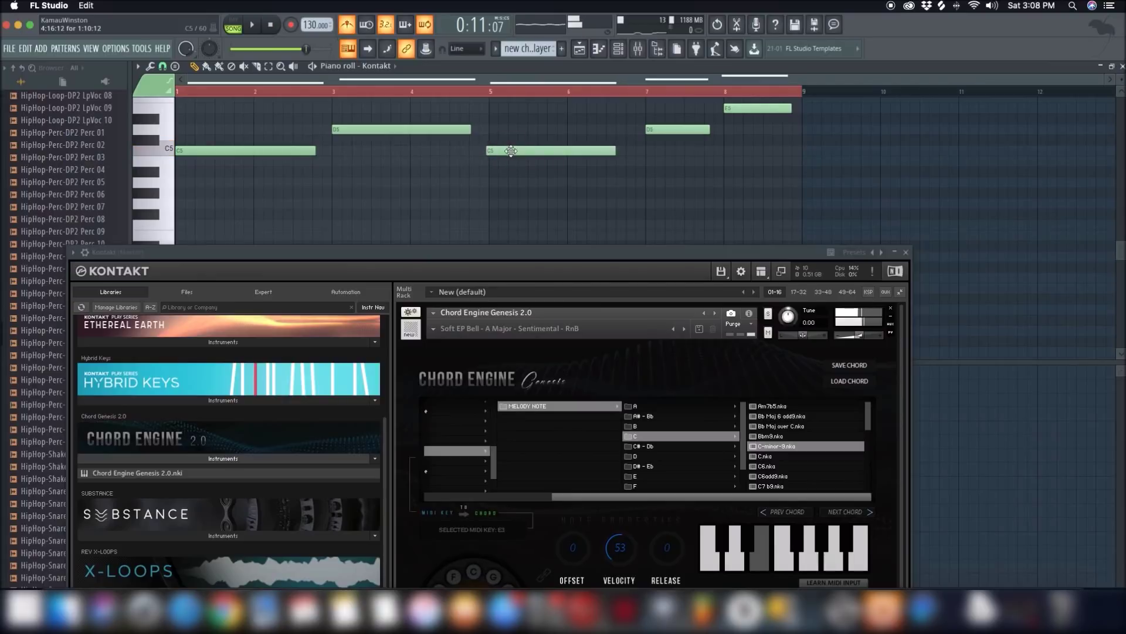
left_click(514, 150)
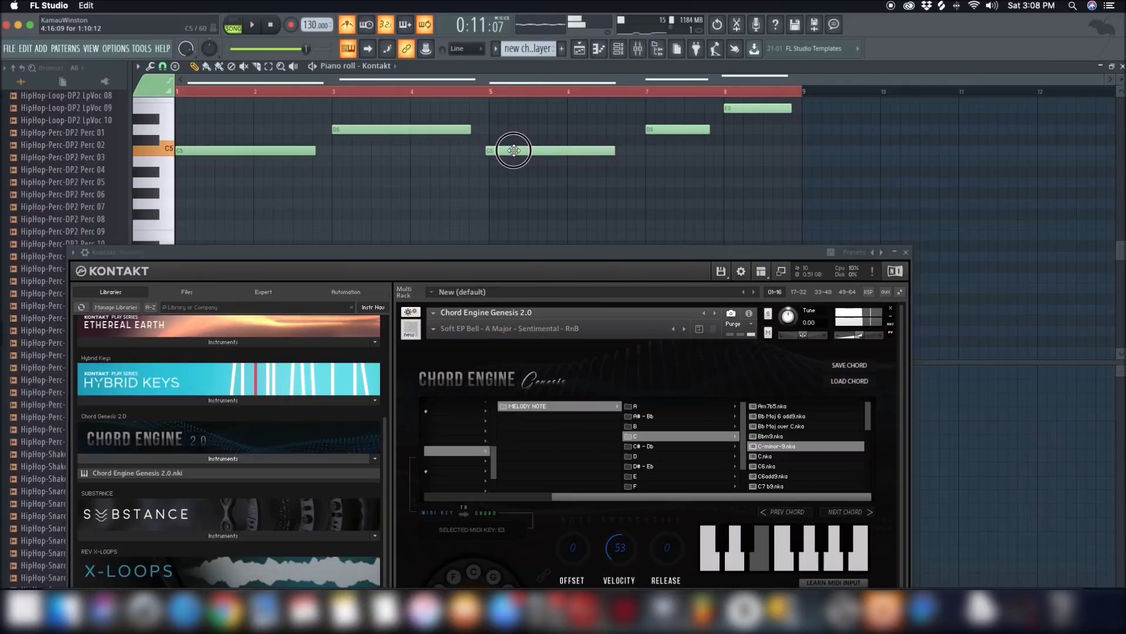
key("space")
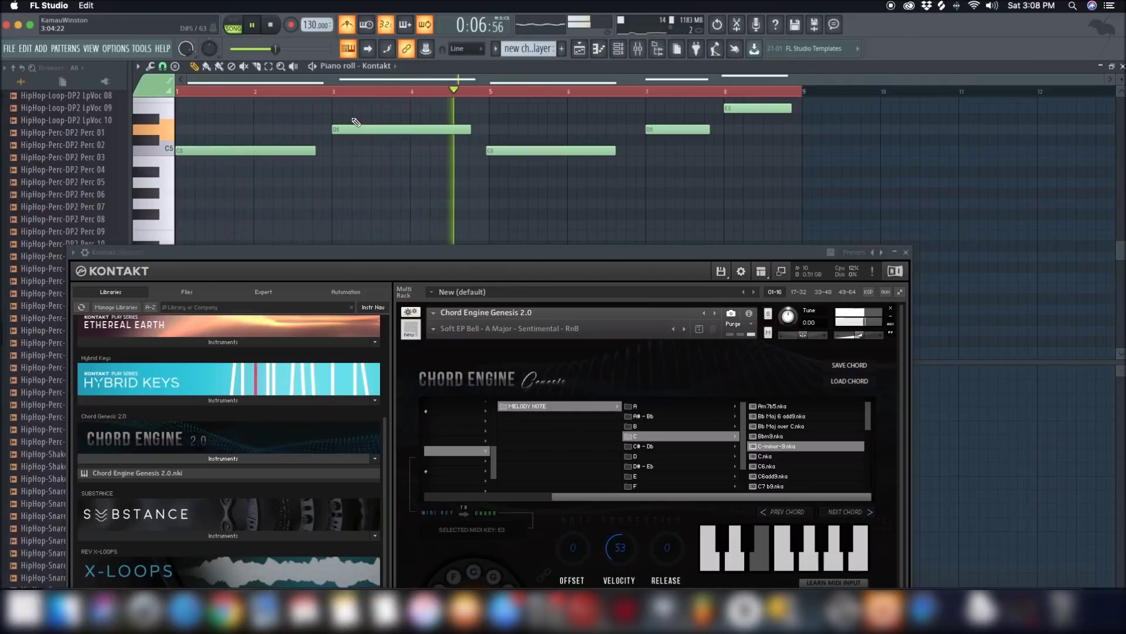
left_click(272, 26)
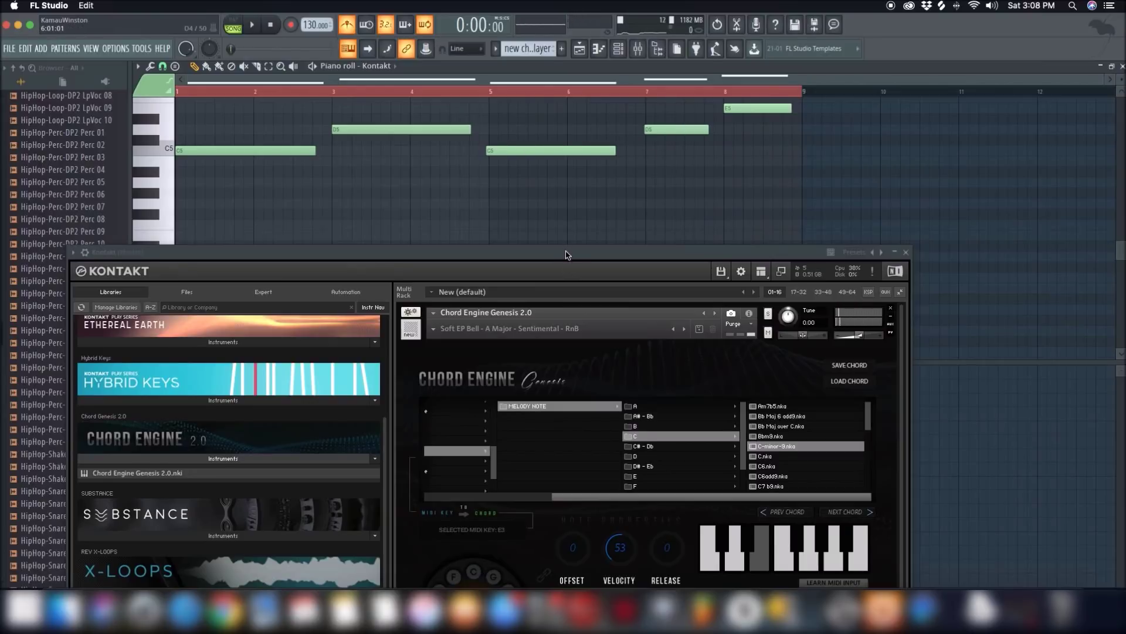
Switch Chord Engine to its Record to MIDI page, keep the piano roll notes in view and arm a new recording
left_click_drag(567, 254, 582, 120)
left_click(584, 576)
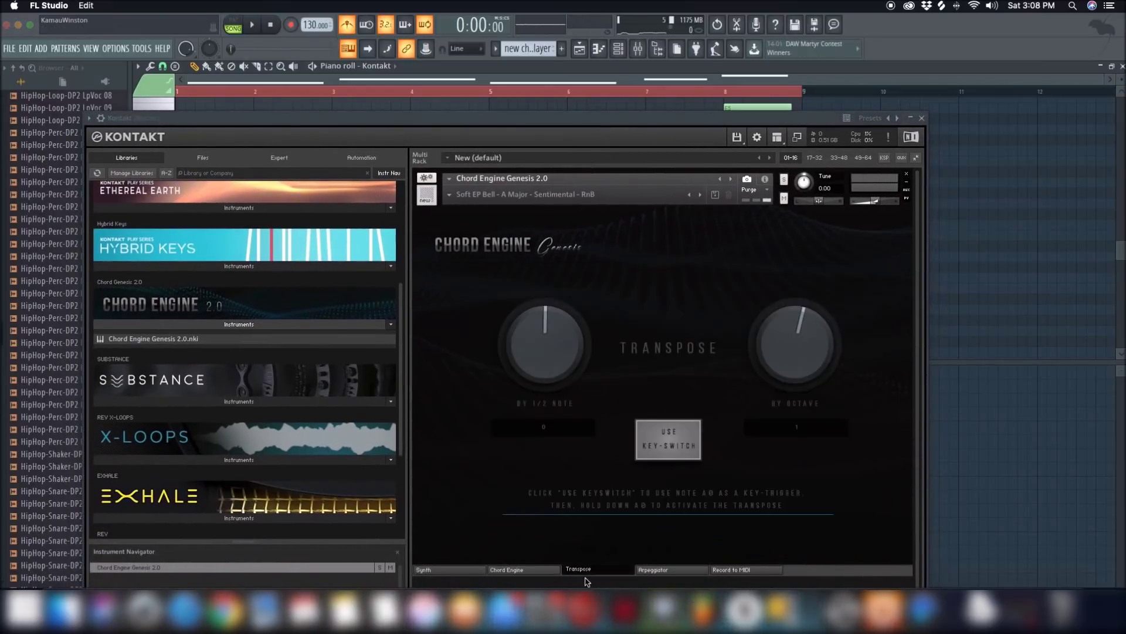
left_click_drag(524, 120, 707, 144)
left_click(745, 520)
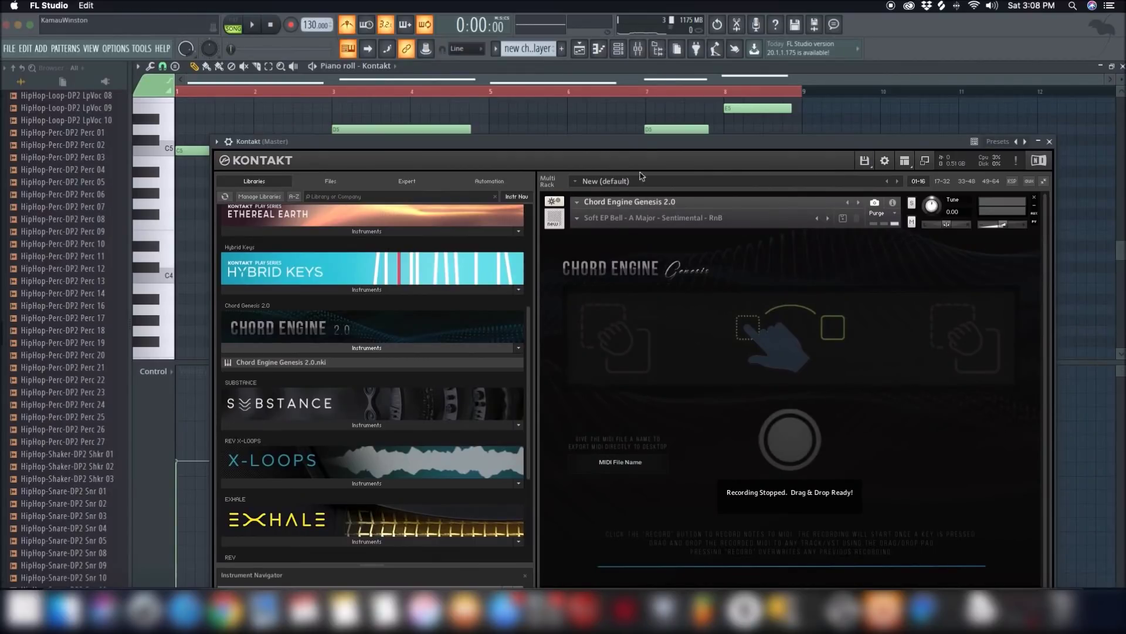
left_click_drag(645, 144, 594, 178)
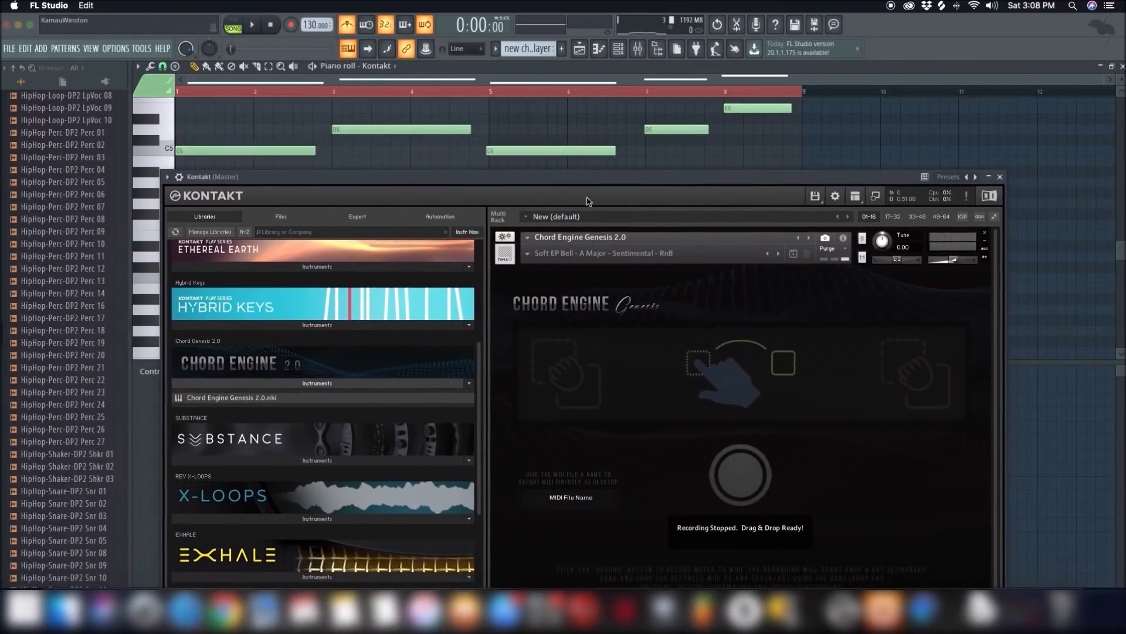
left_click(740, 484)
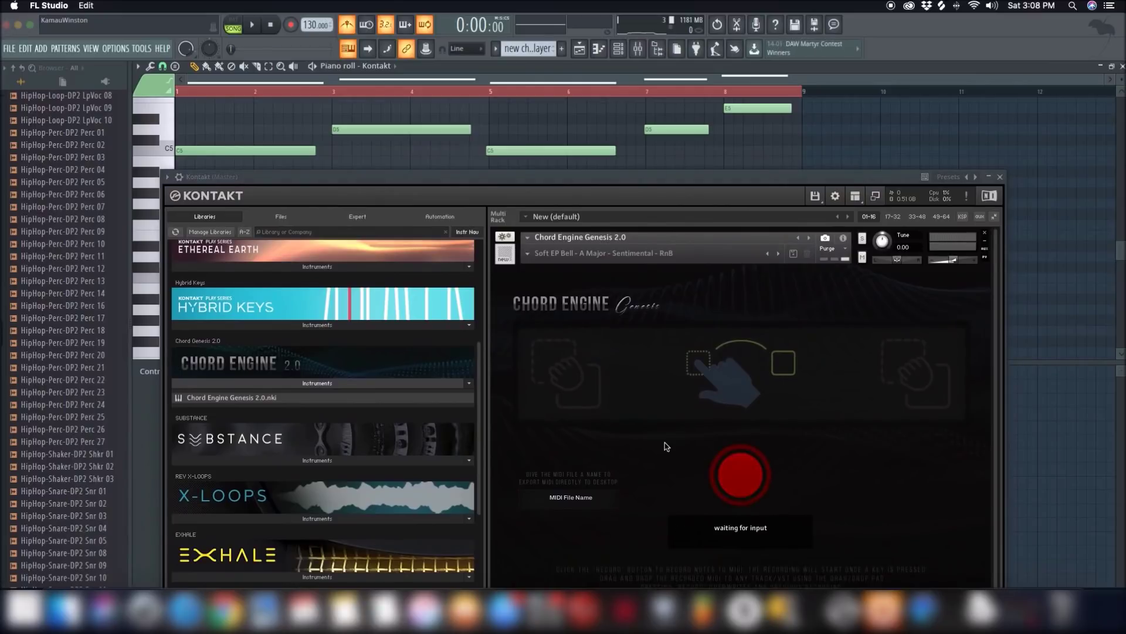
Play the chord layer to capture its chords with Record to MIDI, and stop both the recording and playback
left_click(252, 25)
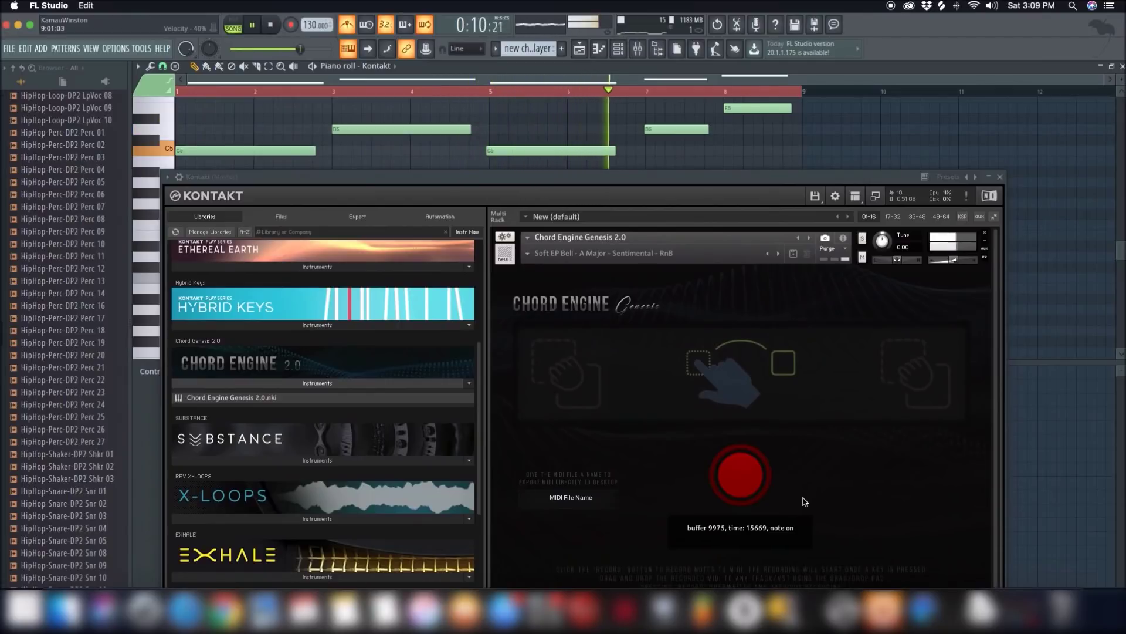
left_click(742, 481)
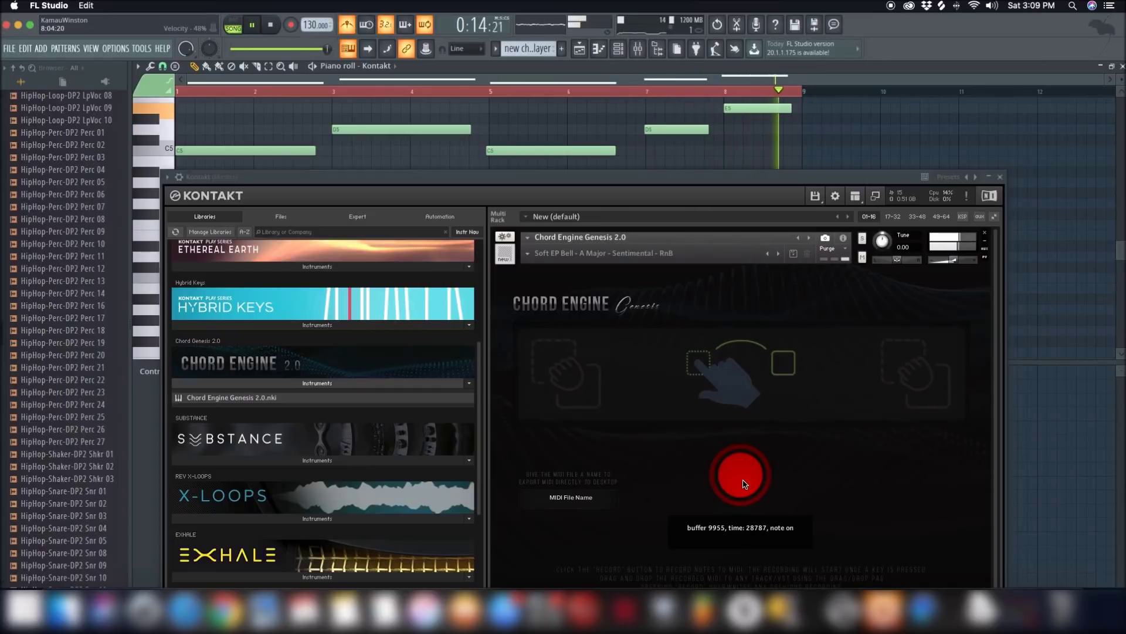
left_click(740, 475)
key("space")
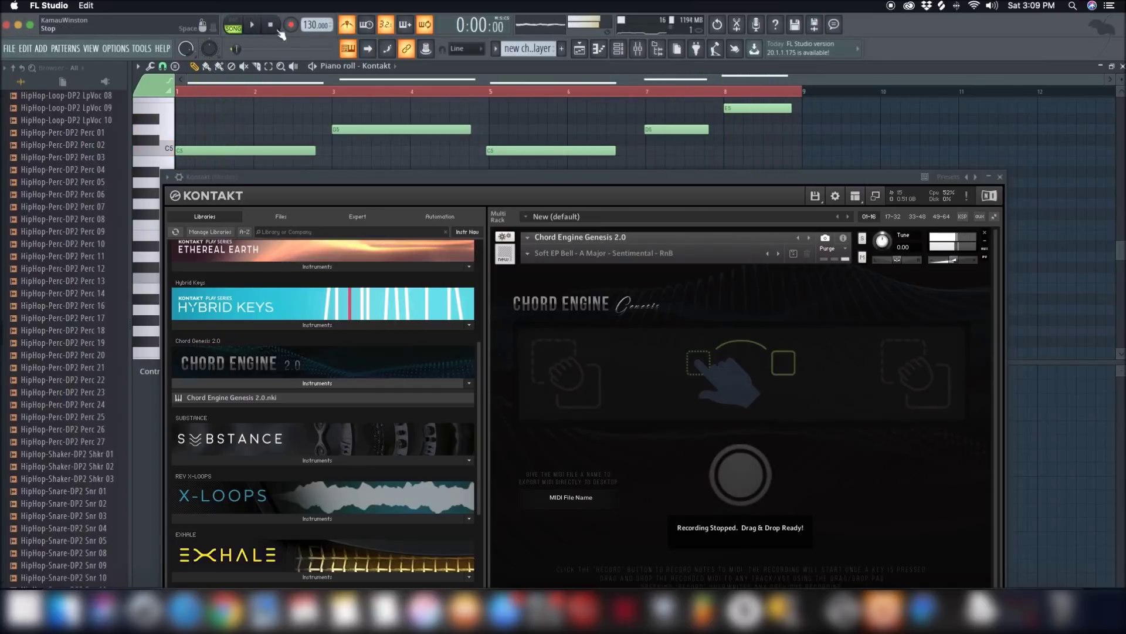
Move the Kontakt window aside and drop the captured chord MIDI onto the Snare channel in the channel rack
left_click_drag(556, 175, 636, 138)
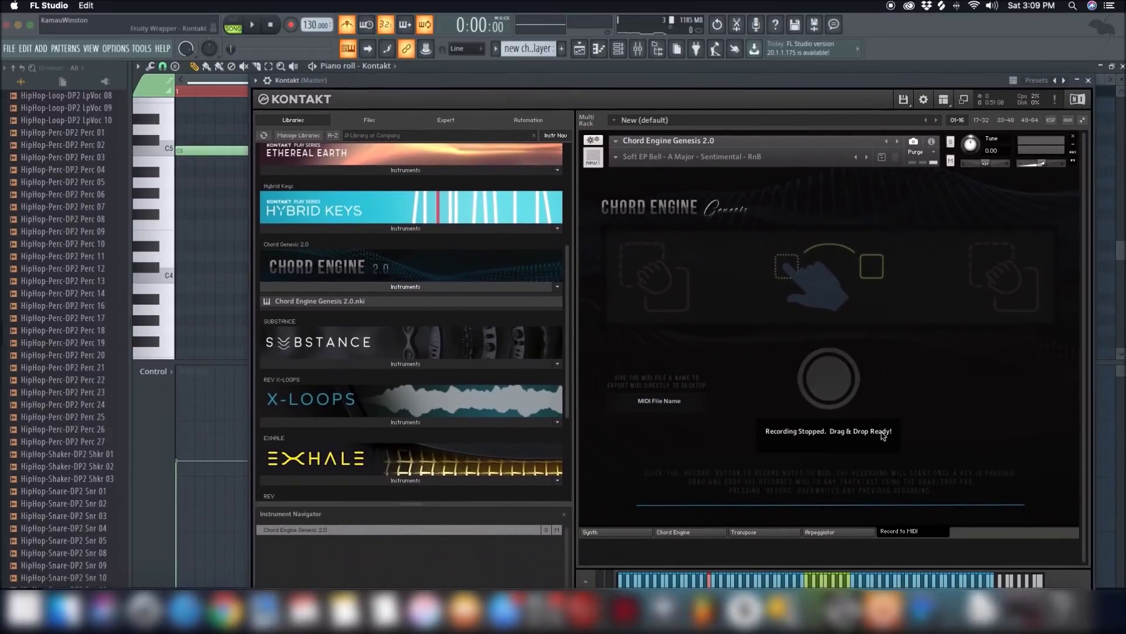
left_click_drag(804, 292, 298, 360)
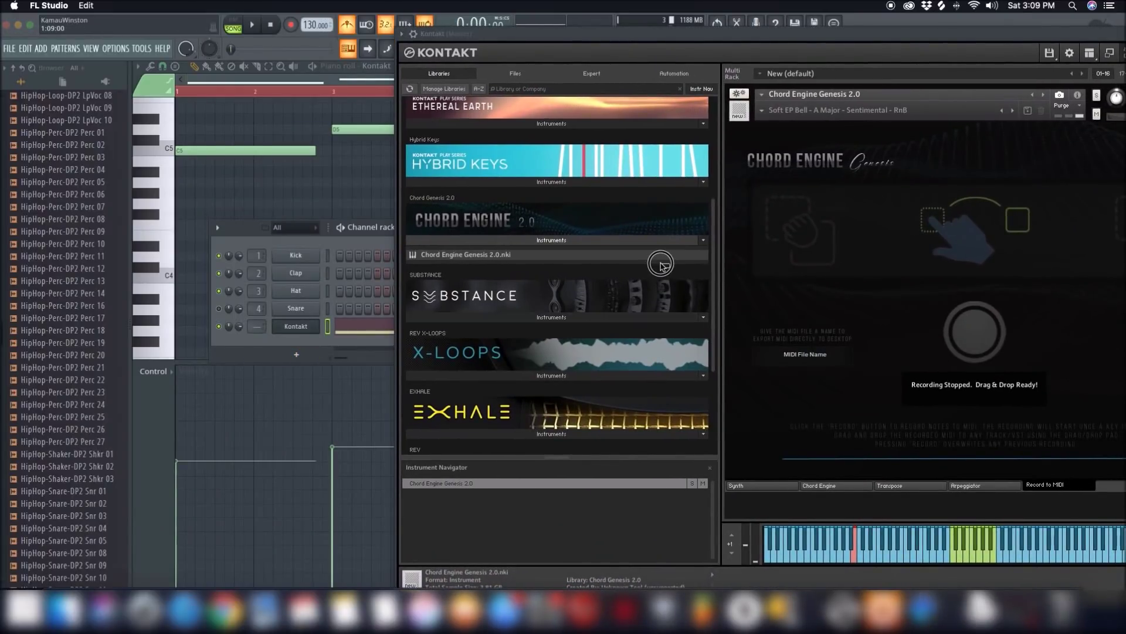
left_click(294, 310)
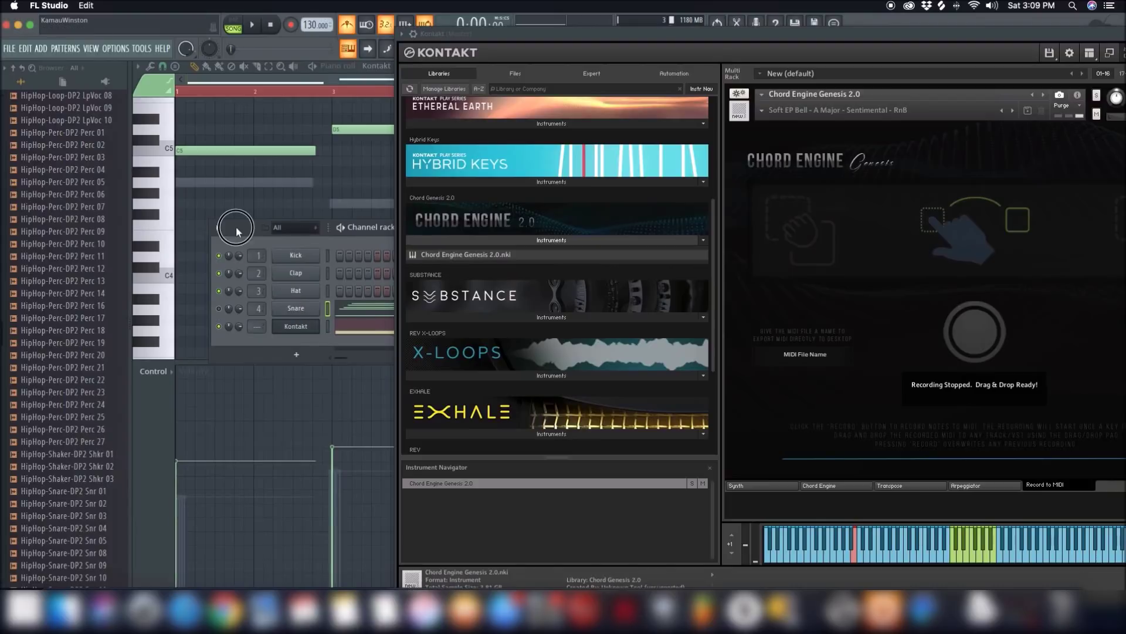
Rearrange the channel rack and Kontakt windows and bring the Snare channel's piano roll into full view
left_click_drag(236, 227, 177, 219)
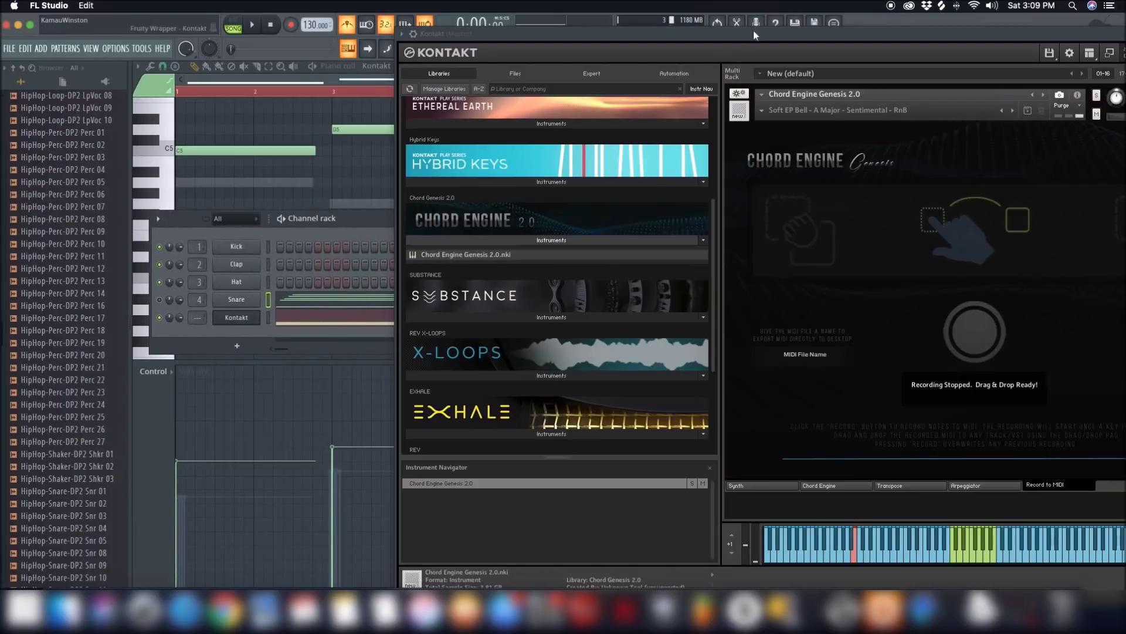
left_click_drag(748, 35, 555, 388)
left_click(567, 296)
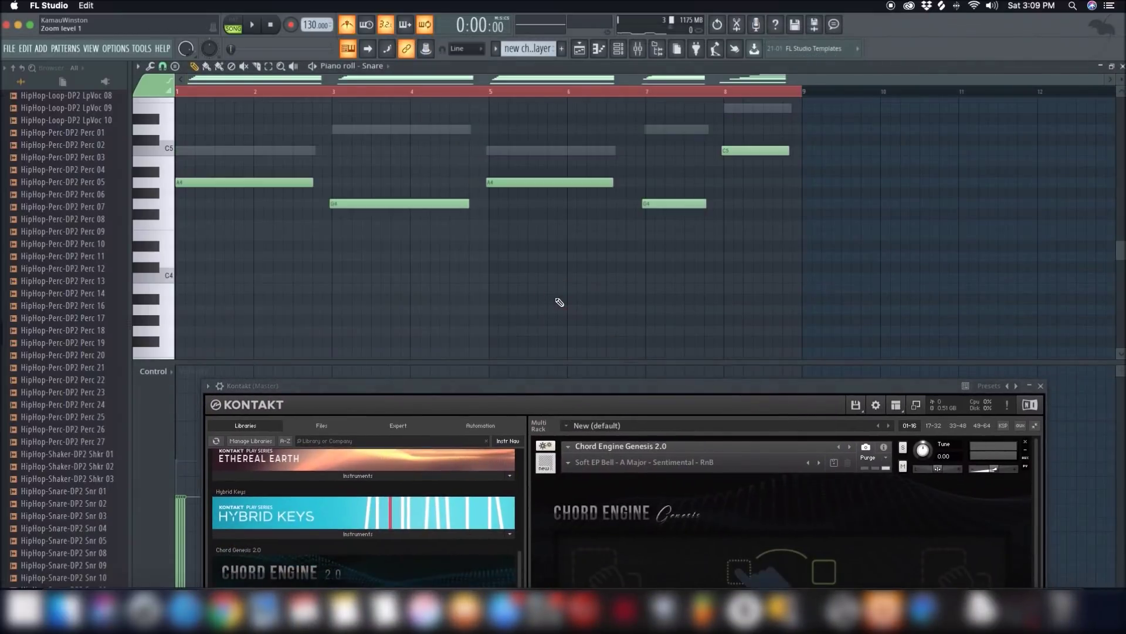
left_click(618, 49)
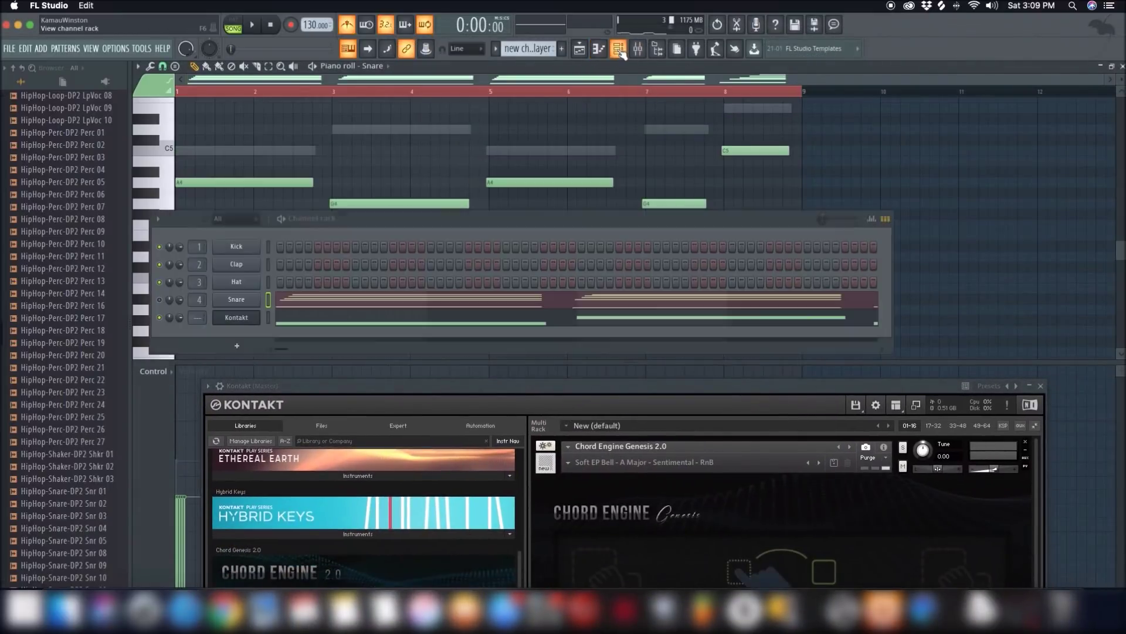
left_click(561, 309)
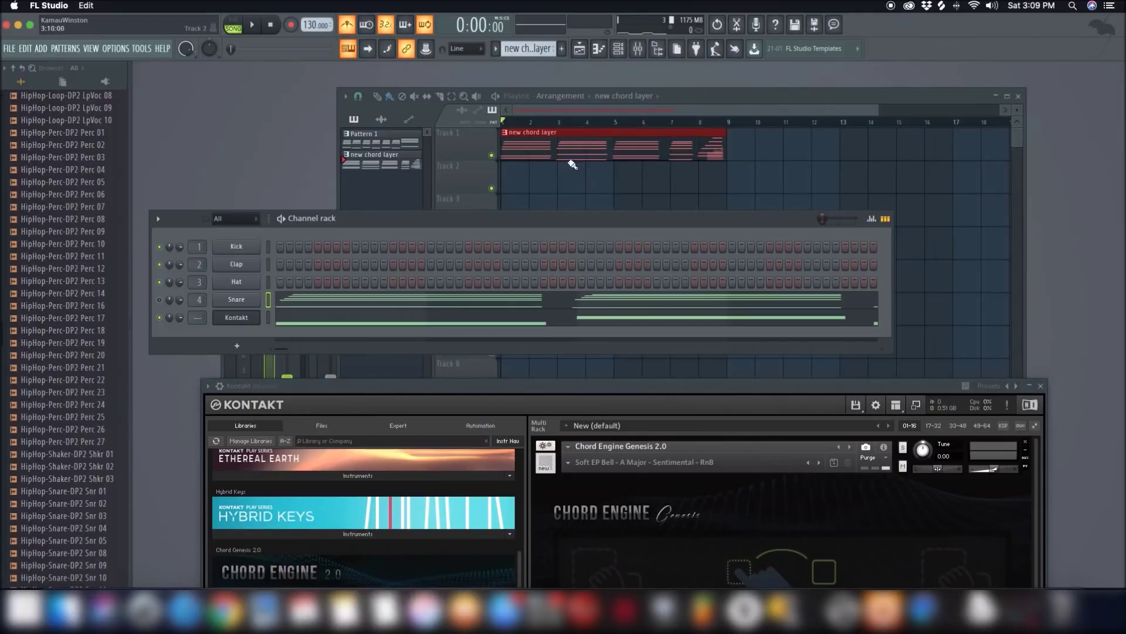
left_click(560, 304)
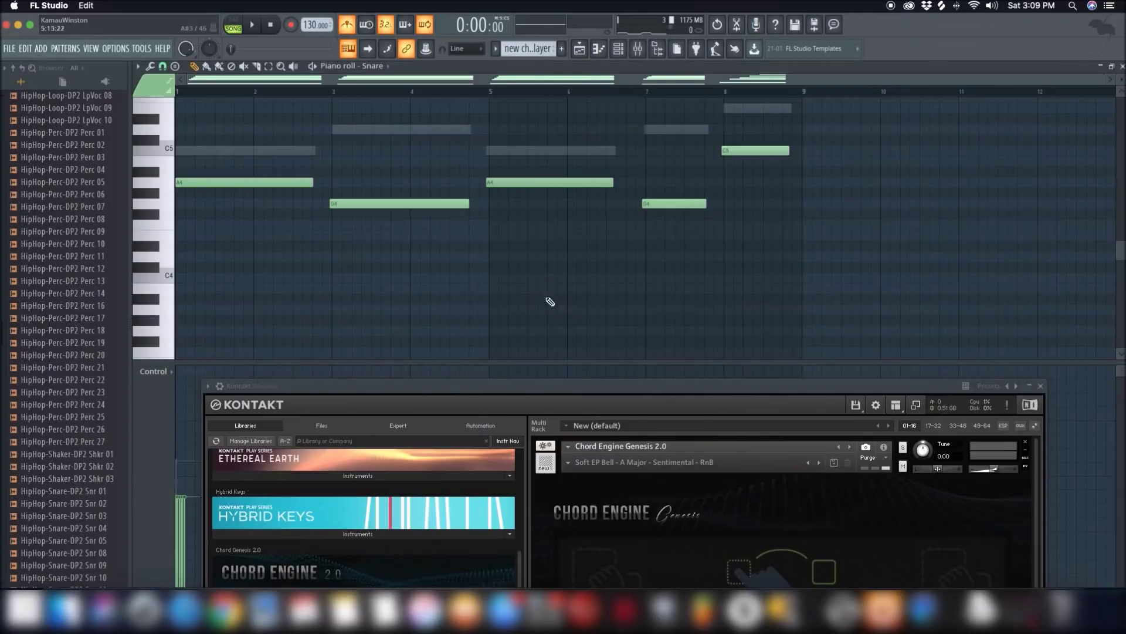
Examine the captured chord notes across the octaves of the Snare piano roll and the pattern clip in the playlist
scroll(507, 258, "up", 5)
scroll(506, 258, "down", 1)
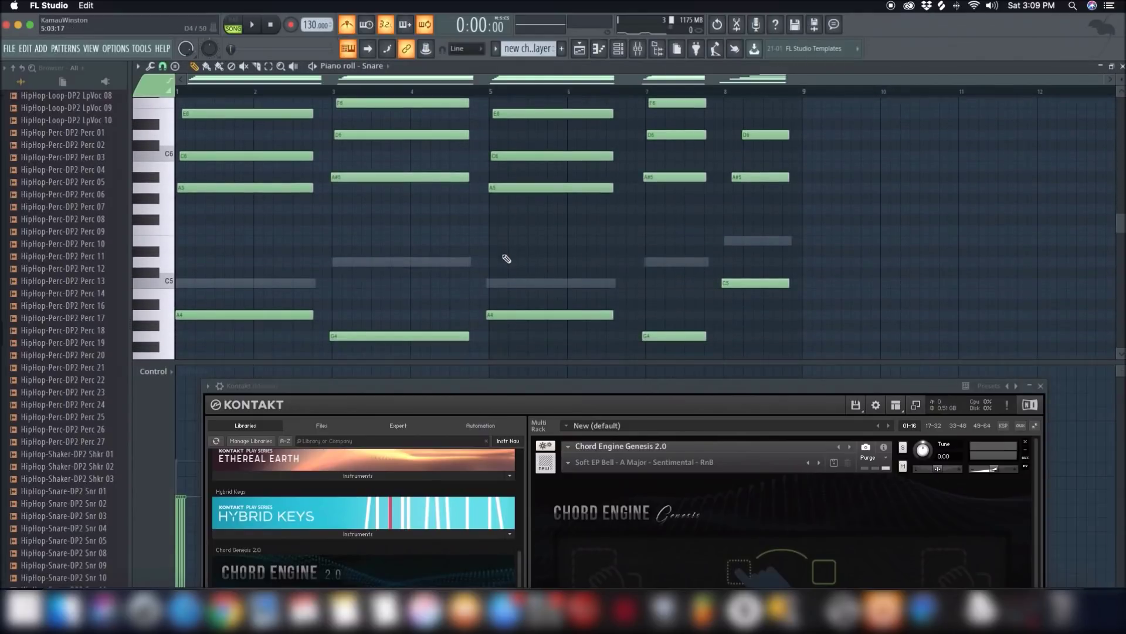
scroll(506, 258, "down", 2)
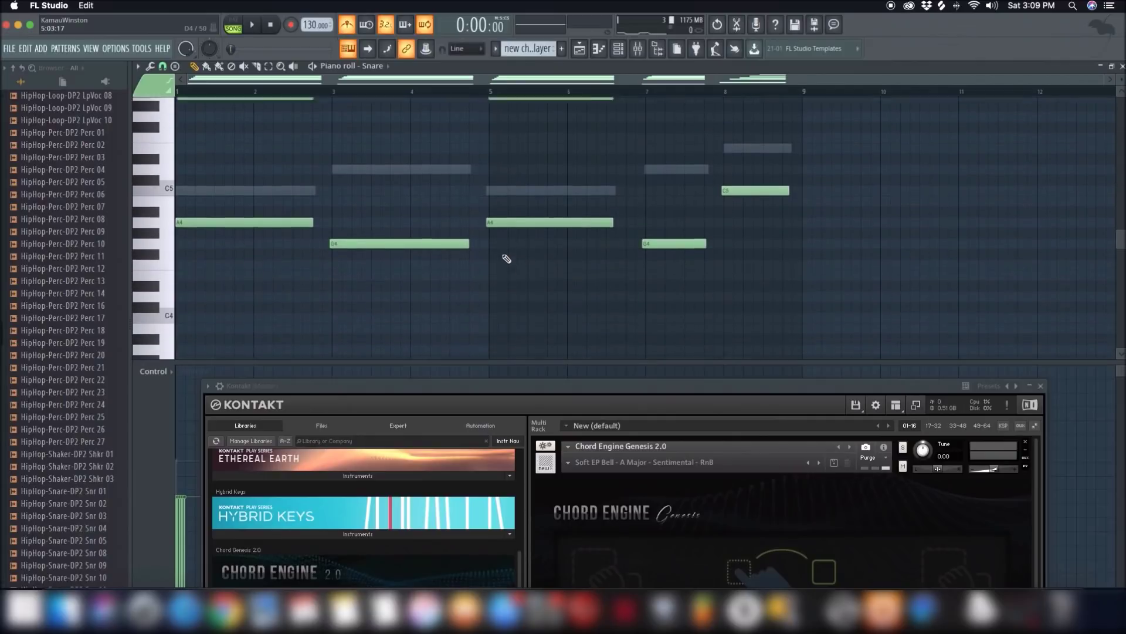
scroll(506, 258, "up", 3)
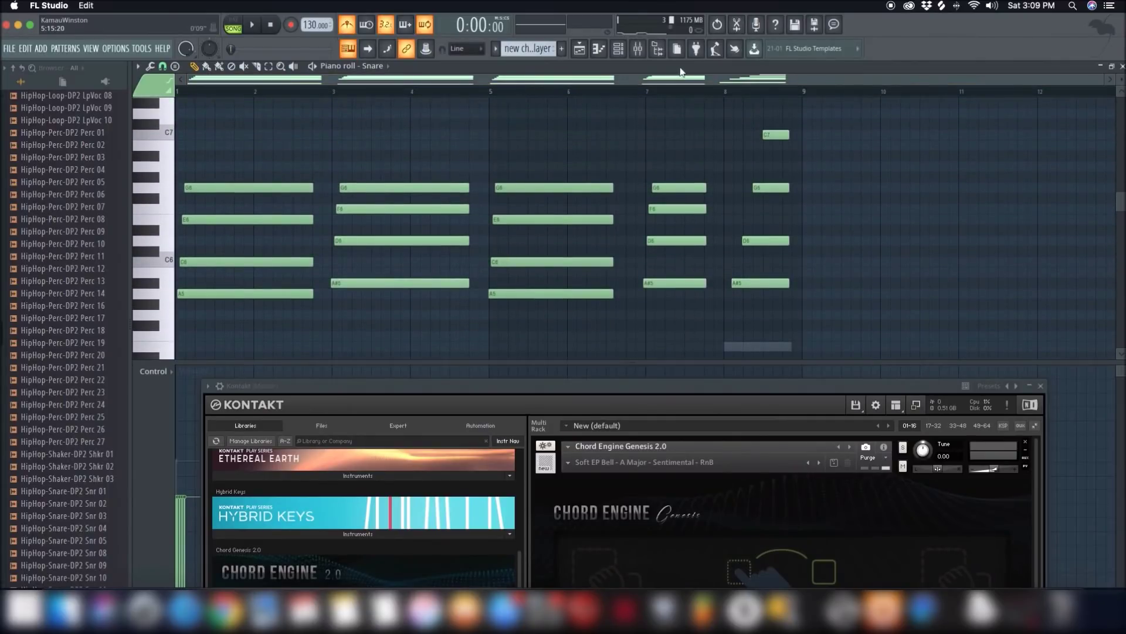
scroll(590, 214, "up", 5)
scroll(589, 215, "down", 6)
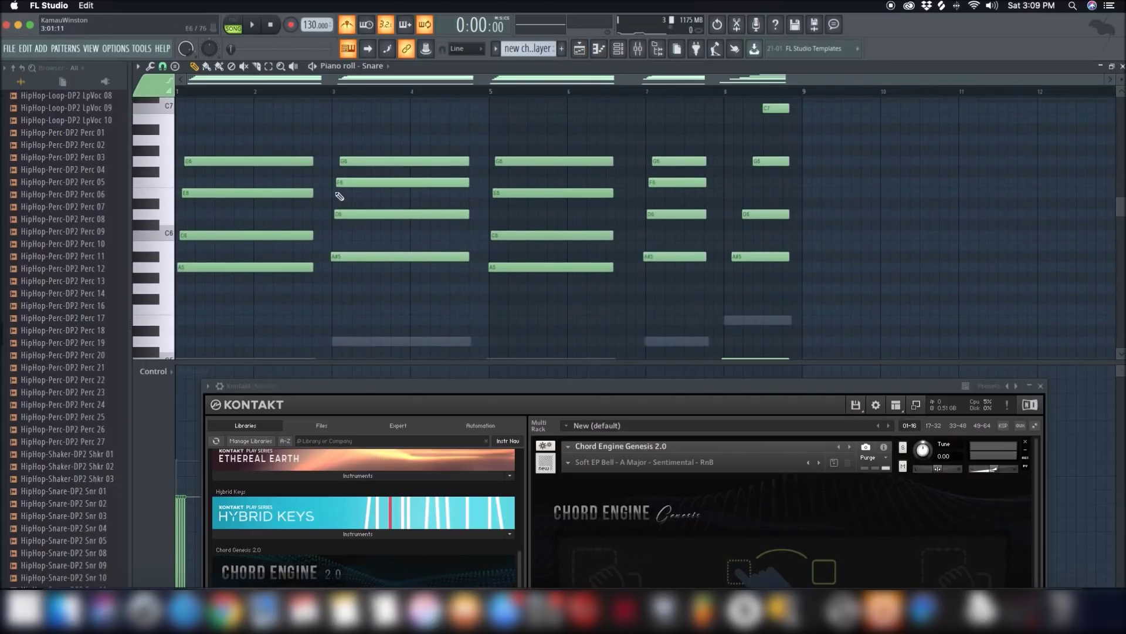
left_click(579, 49)
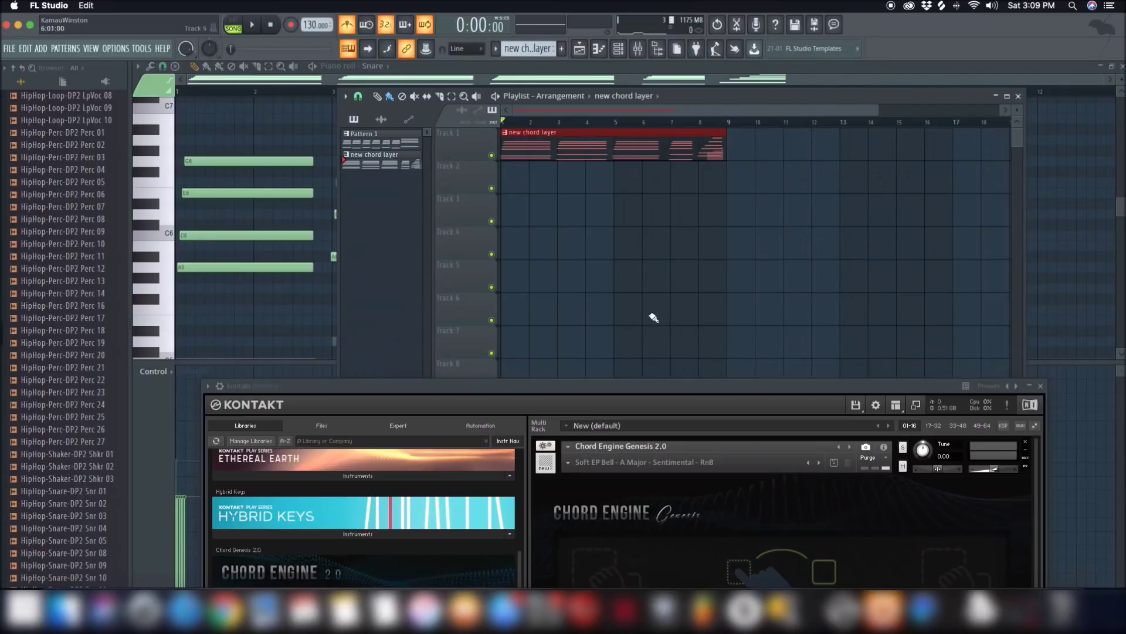
Bring the Kontakt window back up and review Chord Engine's Synth, Transpose, Arpeggiator and Record to MIDI pages, ending on the Chord Engine page
left_click_drag(661, 383, 630, 46)
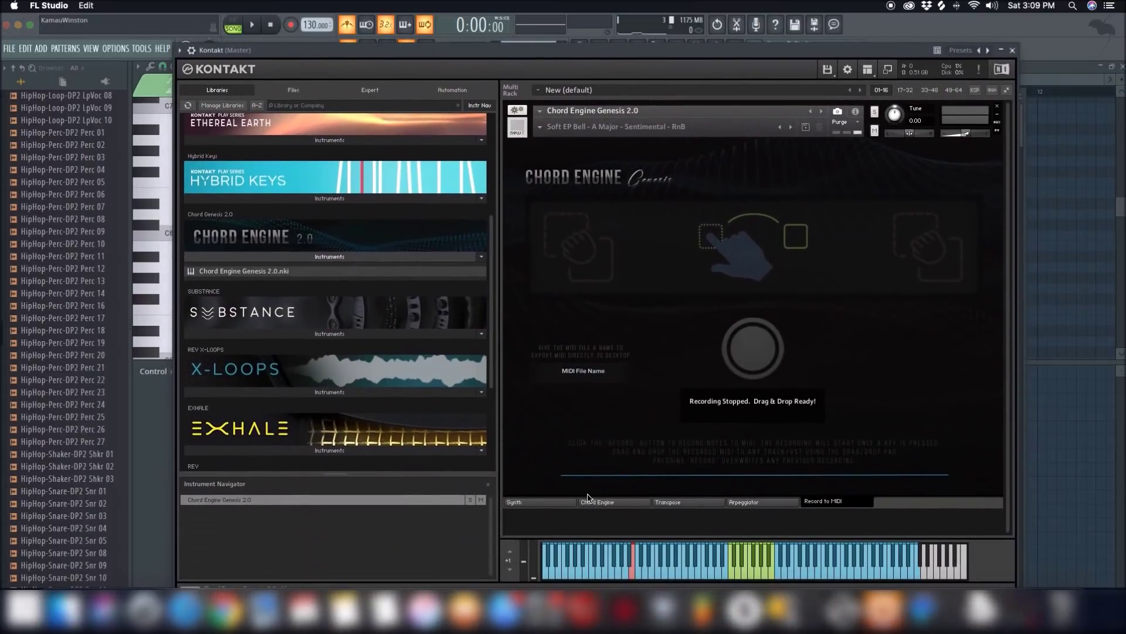
left_click(610, 503)
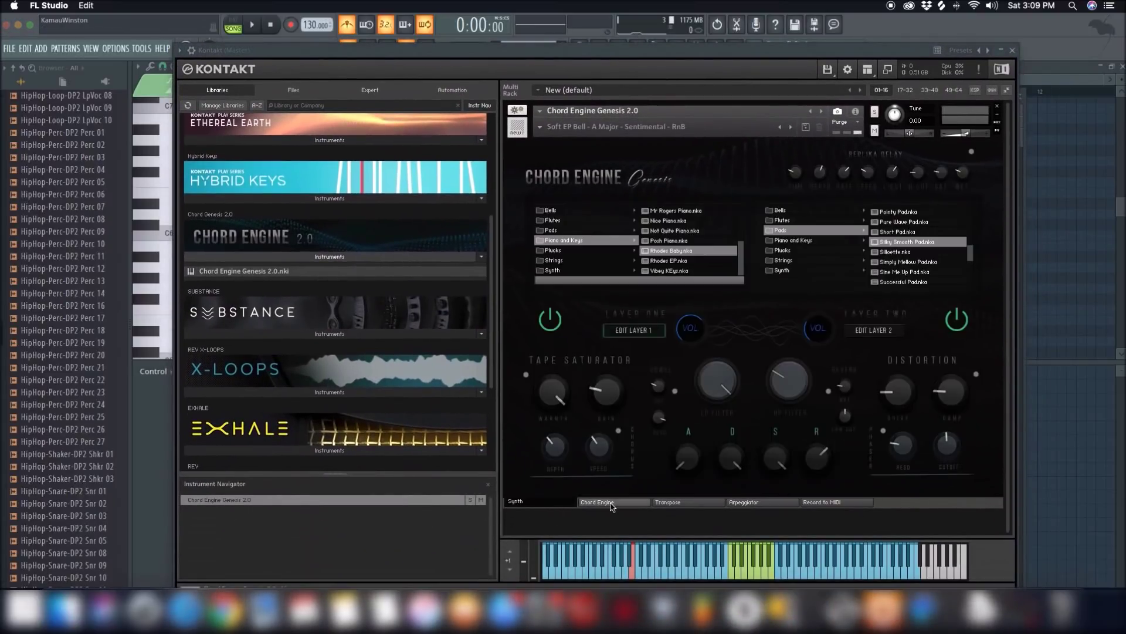
left_click(611, 504)
left_click(672, 502)
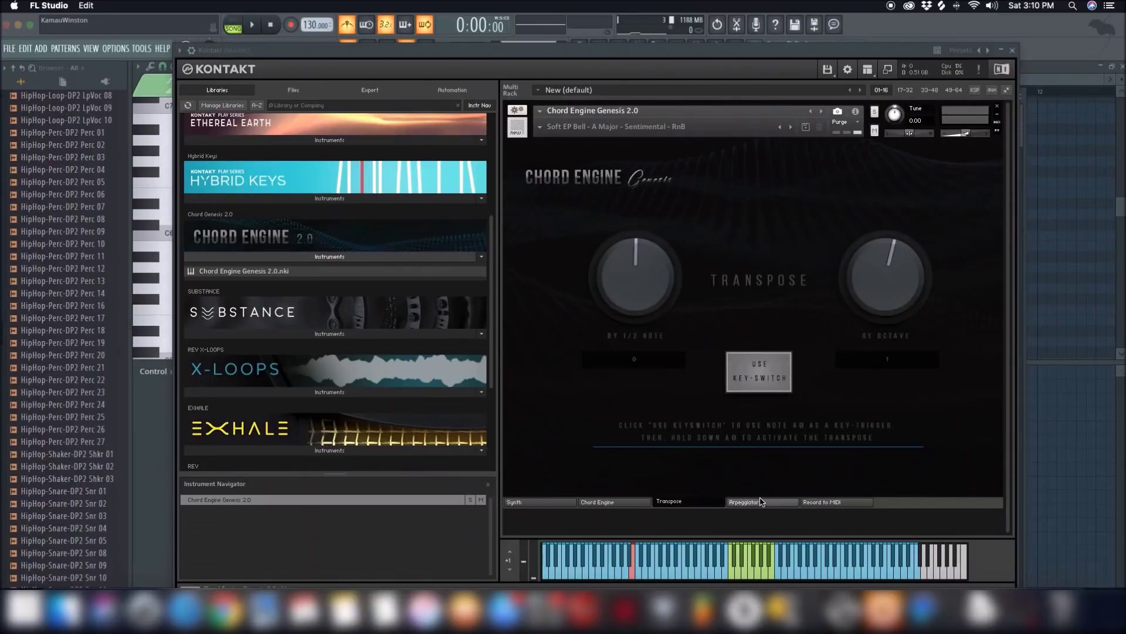
left_click(760, 503)
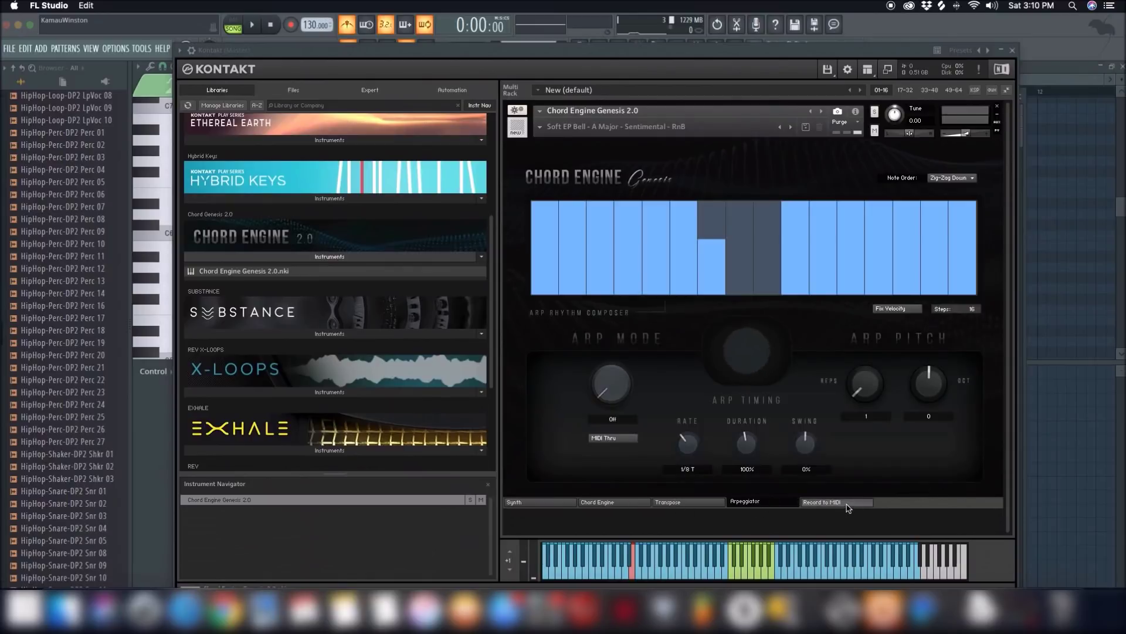
left_click(847, 503)
left_click(675, 503)
left_click(623, 503)
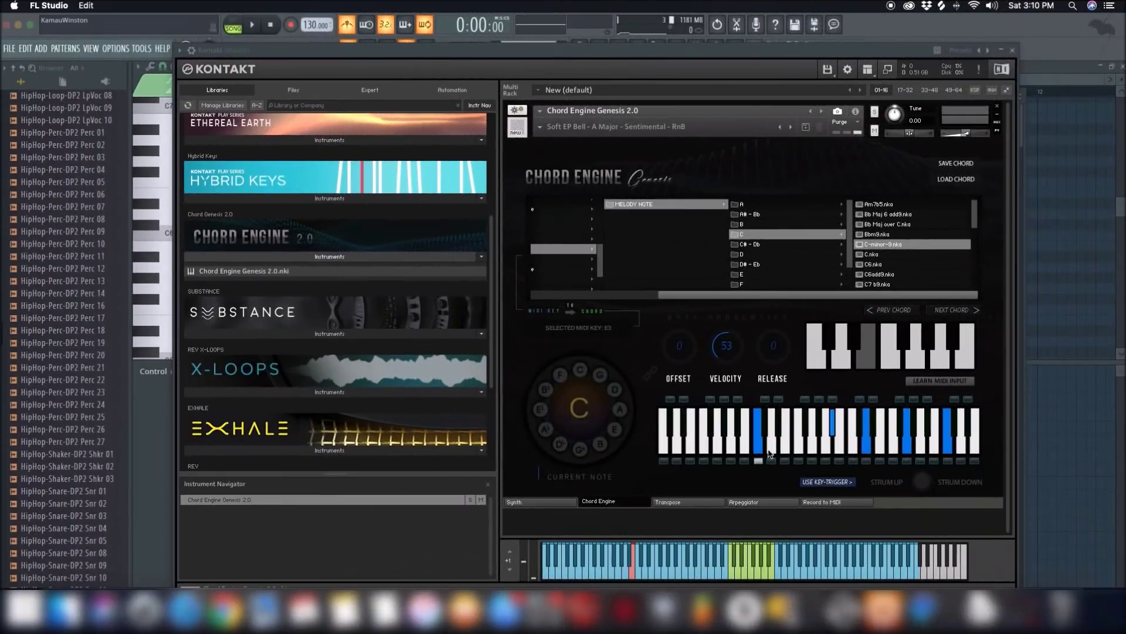
Select the chord assigned to the D key and view the Save Chord and Load Chord dialogs, cancelling each
left_click(845, 356)
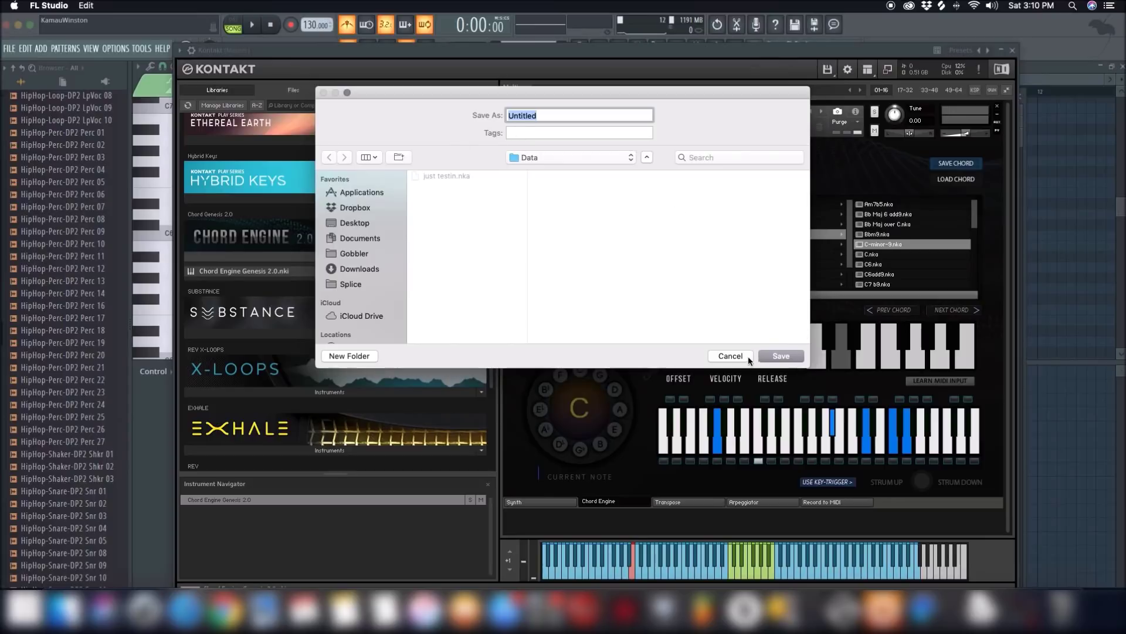
left_click(730, 356)
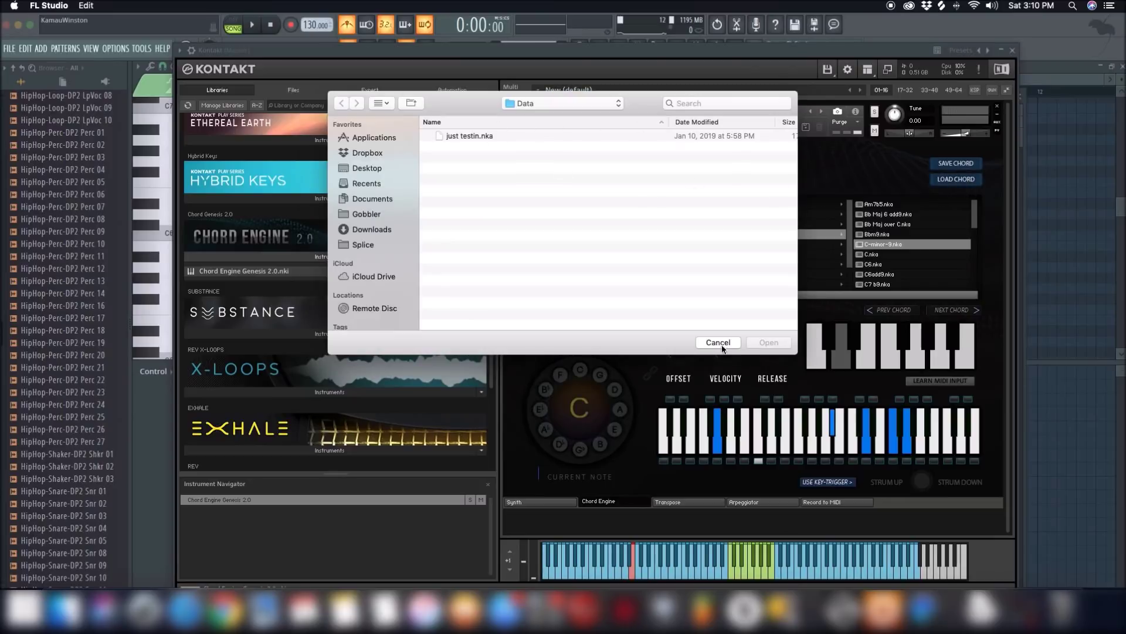
left_click(719, 343)
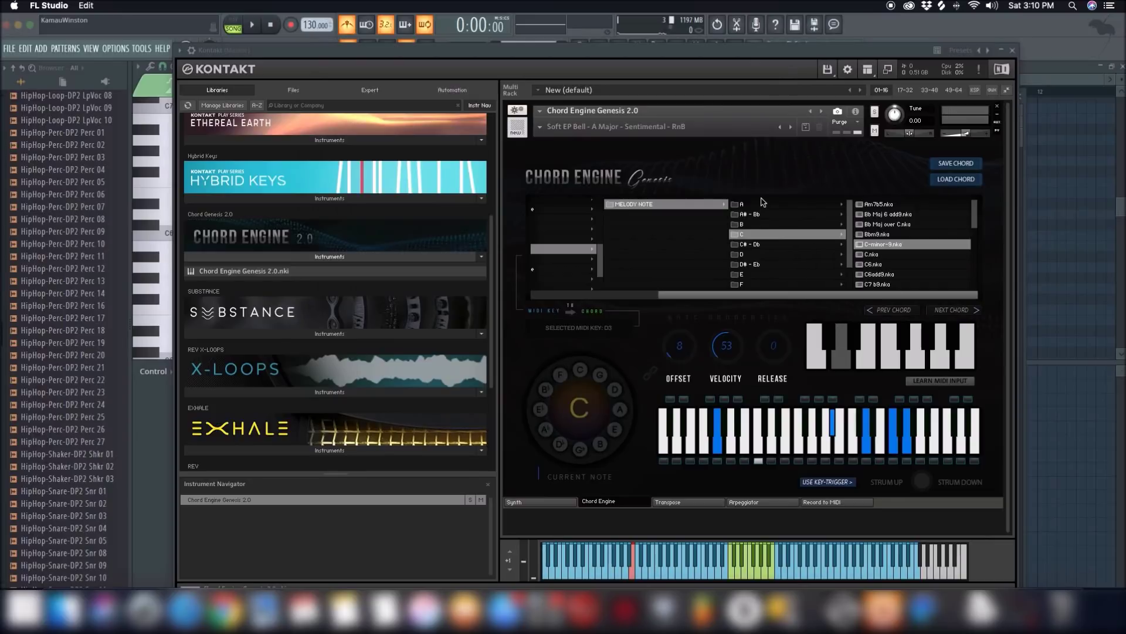
Review the chords assigned to the neighbouring keys around D#/Eb on Chord Engine's one-octave keyboard
left_click(862, 352)
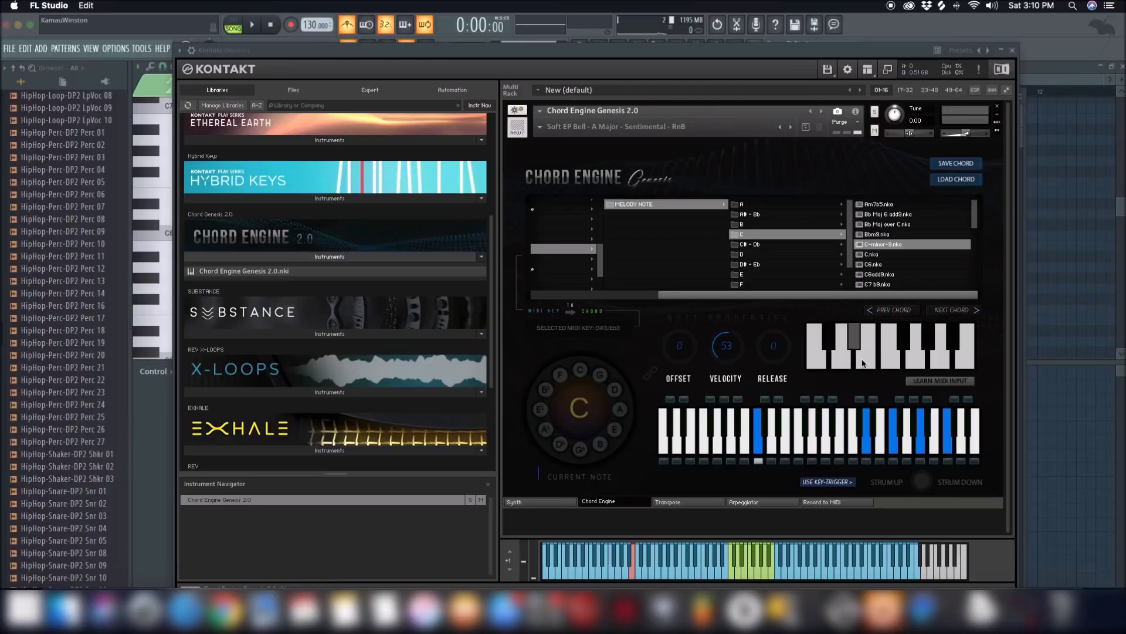
left_click(892, 358)
left_click(863, 357)
left_click(842, 352)
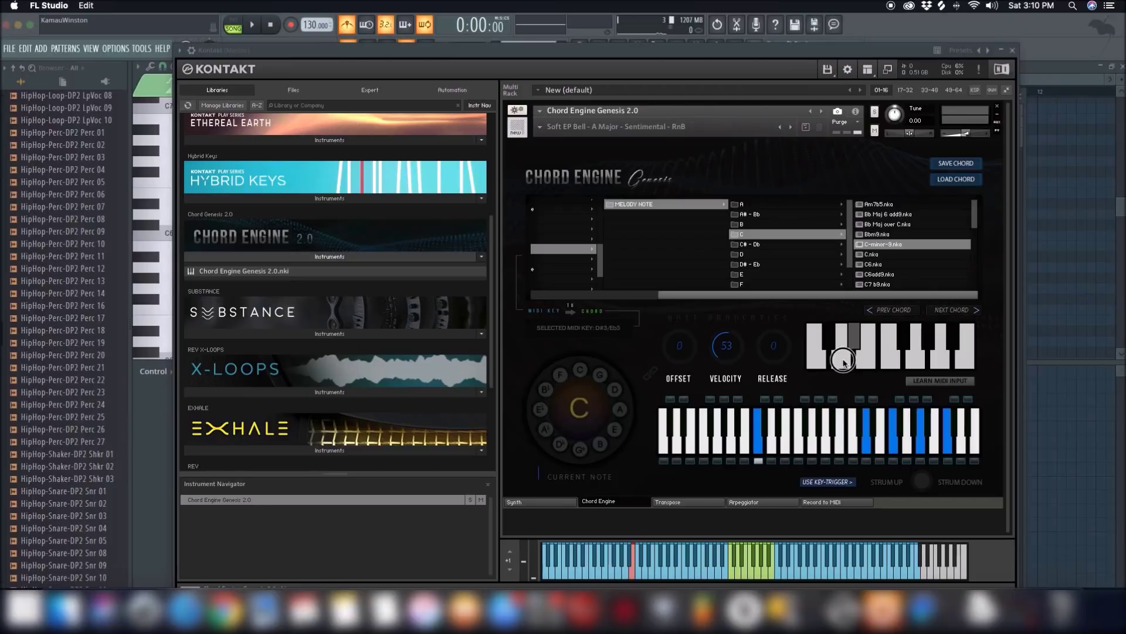